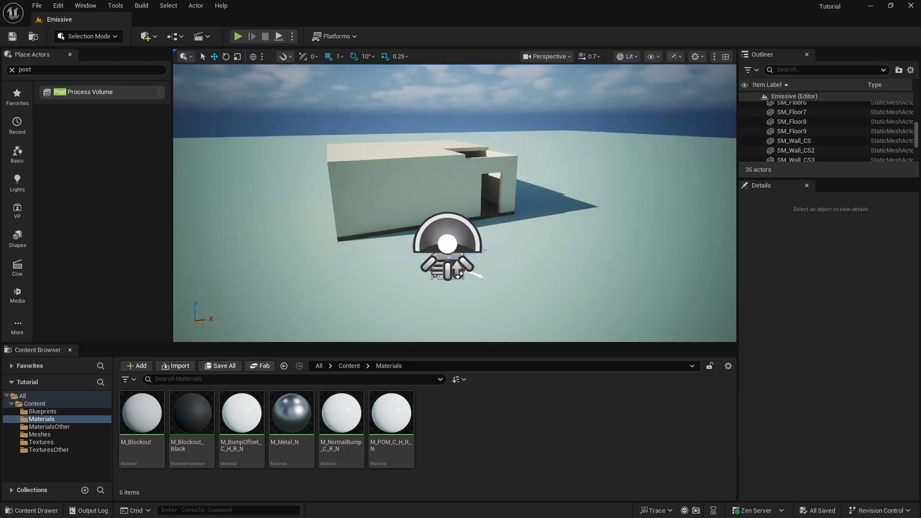
left_click(17, 153)
left_click(22, 236)
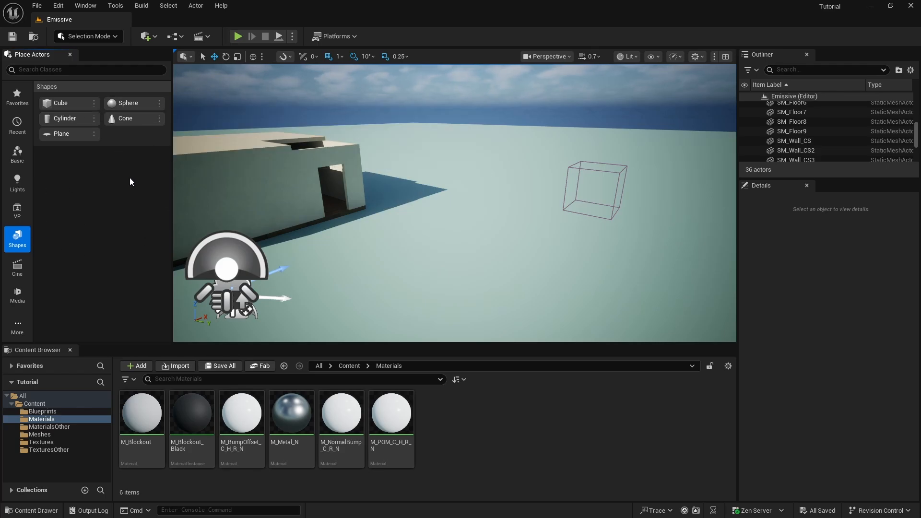
Step: Switch to Modeling mode and place a new sphere with a radius of 20 on the ground outside the building
left_click(116, 37)
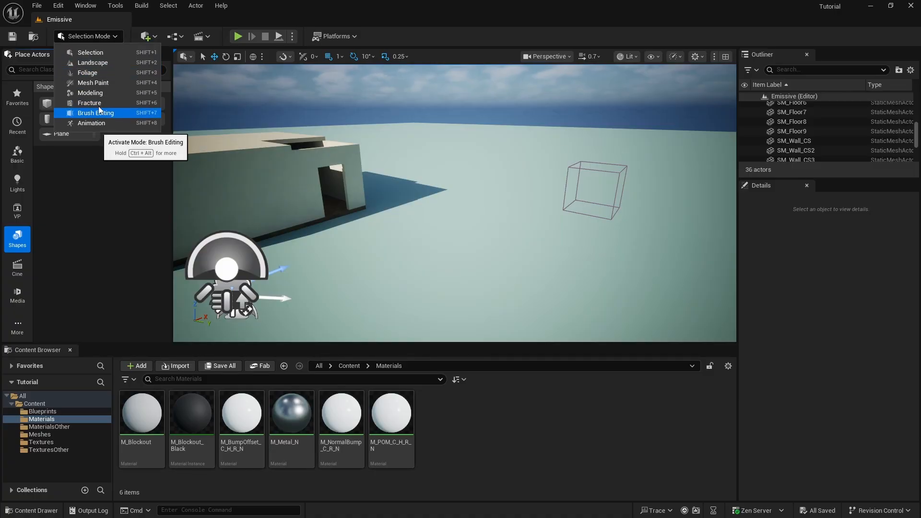
left_click(105, 92)
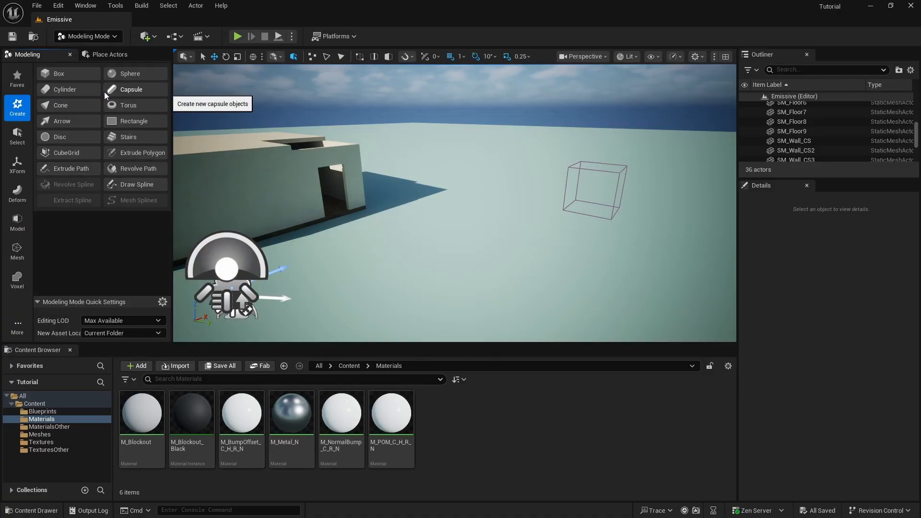
left_click(141, 73)
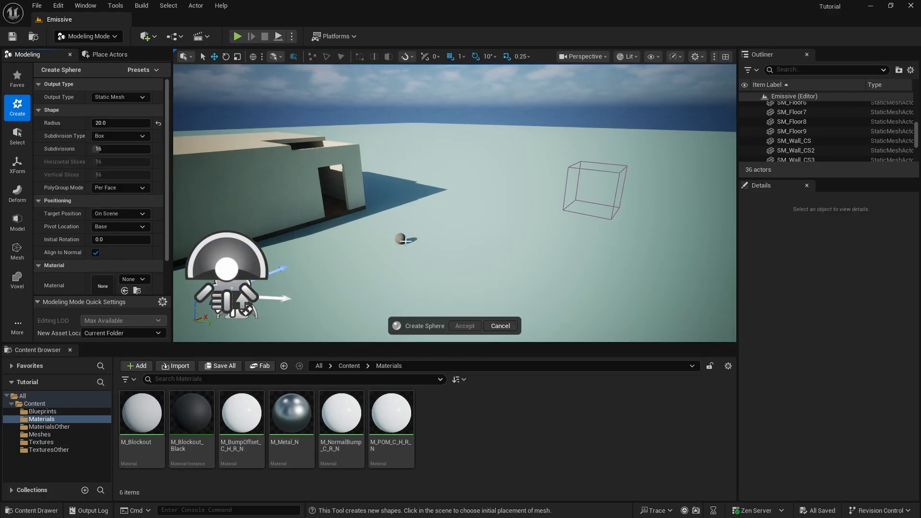
left_click(400, 240)
Step: Raise the sphere above the ground to a height of about 71
mouse_move(402, 239)
right_mouse_down()
mouse_move(381, 276)
mouse_move(391, 249)
mouse_move(409, 238)
right_mouse_up()
key("w")
key("w")
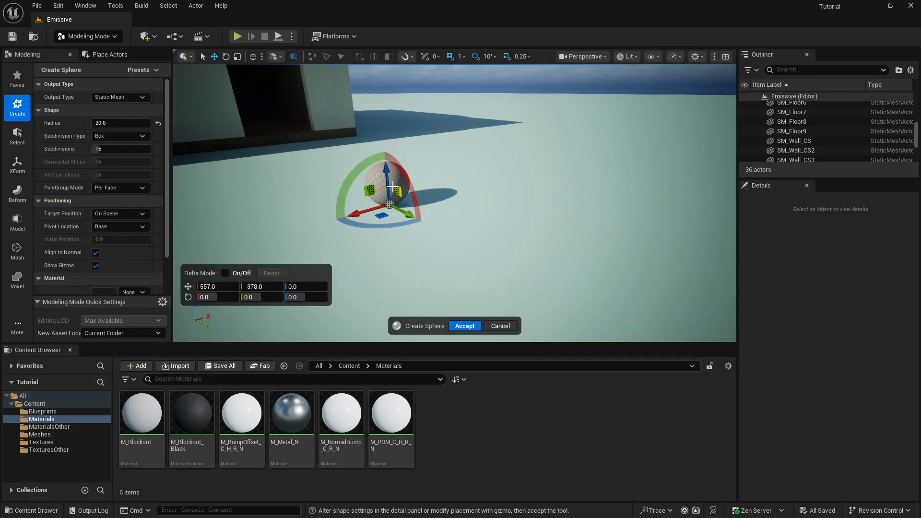
left_click_drag(387, 176, 385, 92)
right_click_drag(385, 92, 405, 106)
key("s")
key("w")
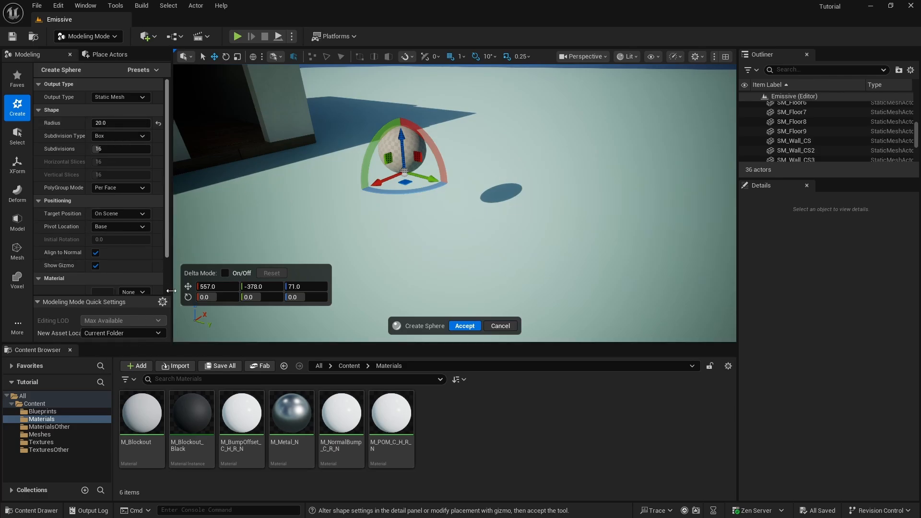
right_click_drag(224, 254, 231, 254)
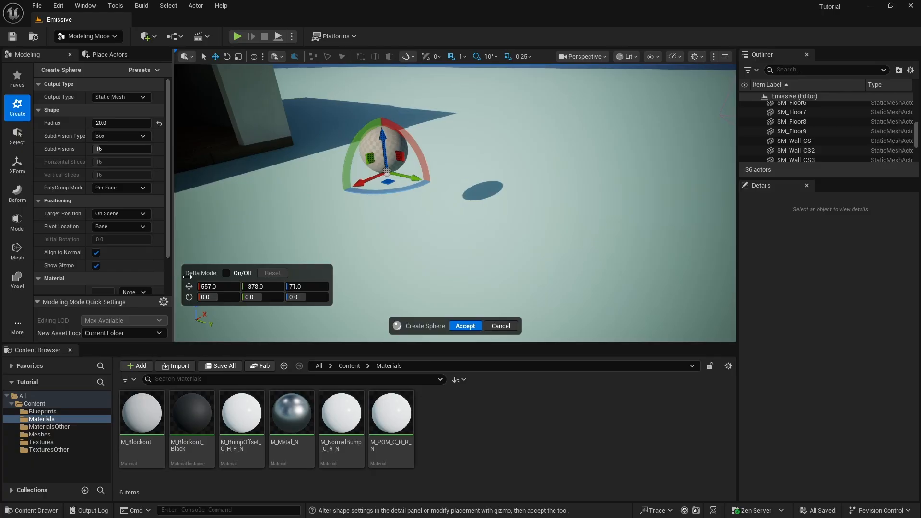
Step: Open the Meshes folder and accept the sphere so that its mesh asset is created in that folder
left_click_drag(172, 276, 219, 276)
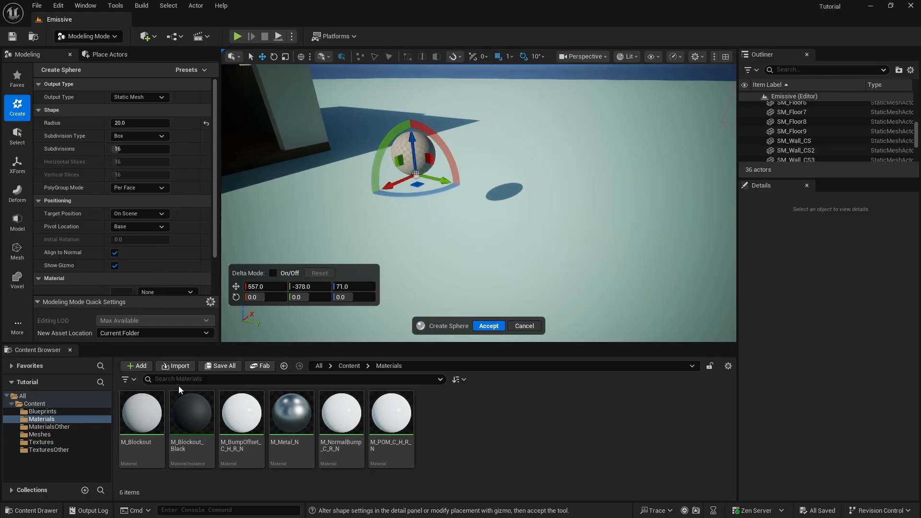
left_click(38, 434)
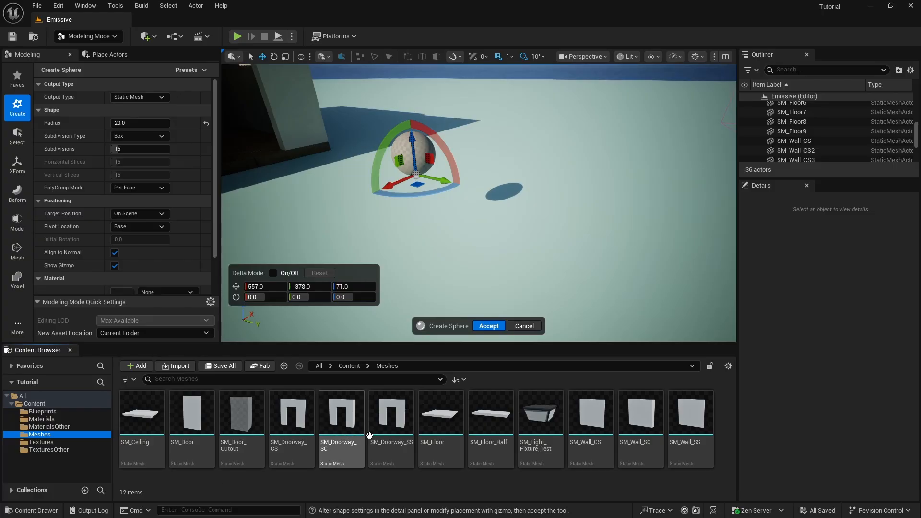
left_click(494, 329)
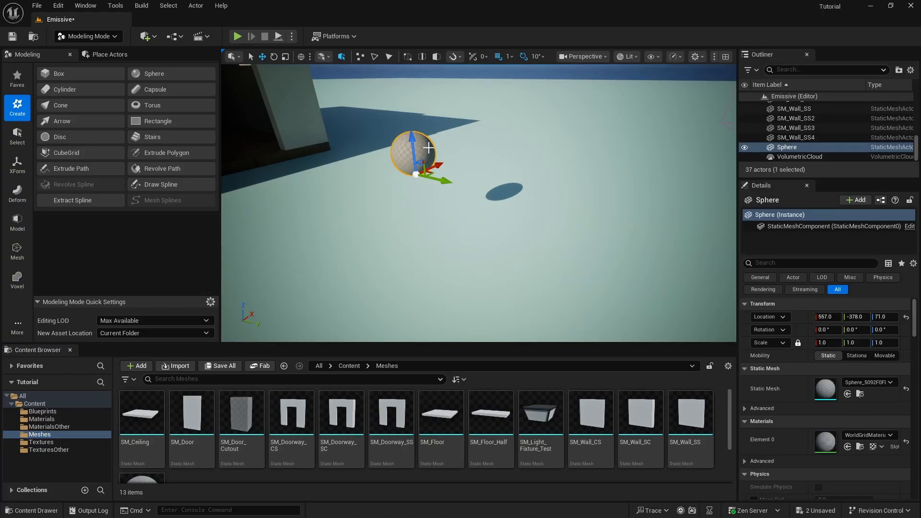
Step: Delete the placed sphere from the level and rename its mesh asset in the Meshes folder as SM_Sphere
right_click_drag(414, 138, 398, 124)
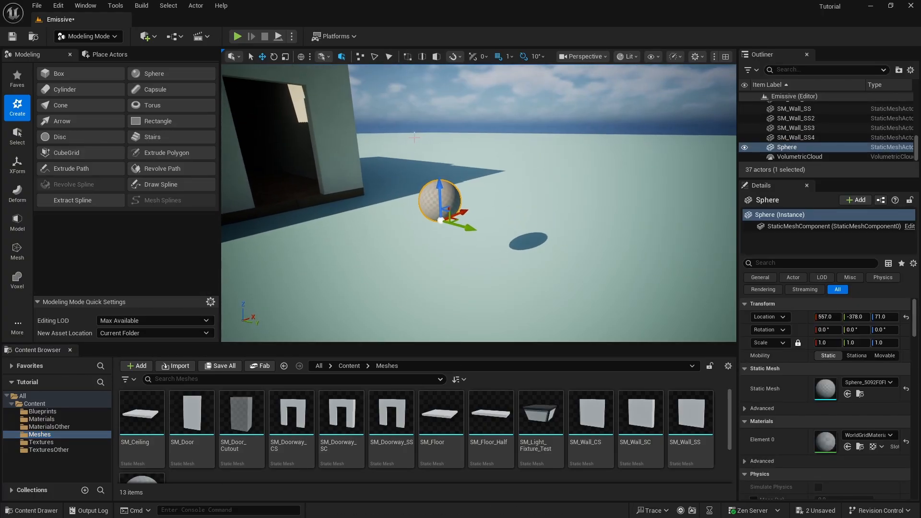
key("Delete")
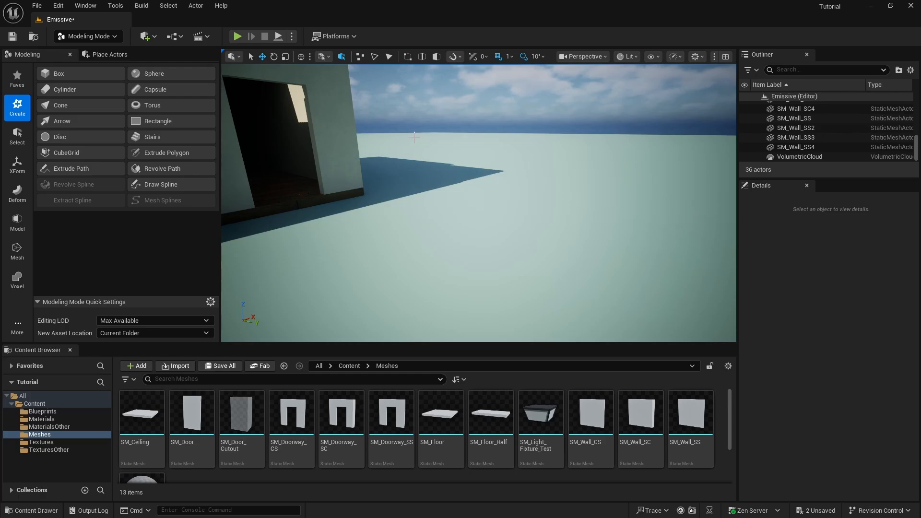
scroll(210, 429, "down", 2)
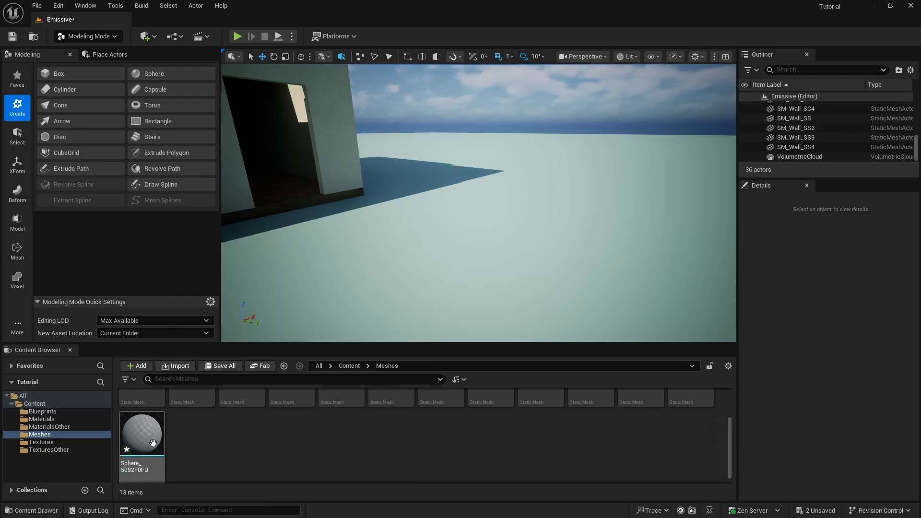
left_click(146, 468)
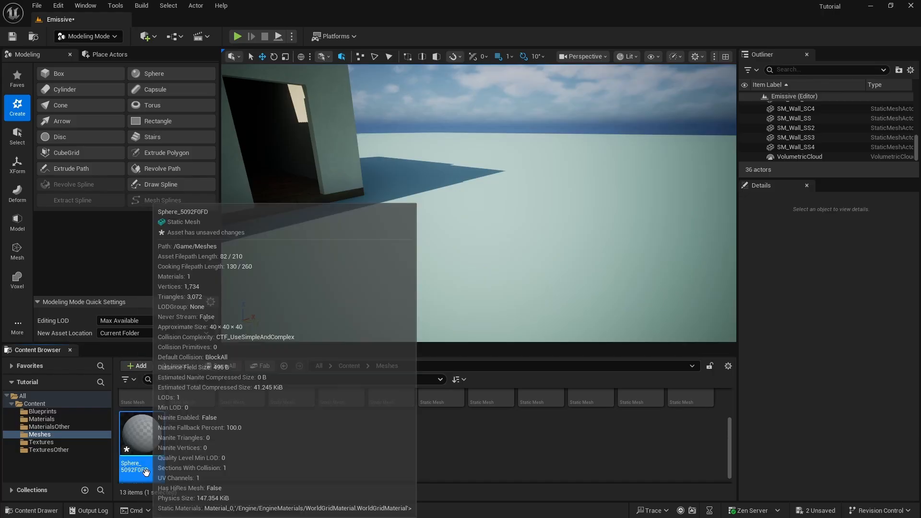
left_click(144, 468)
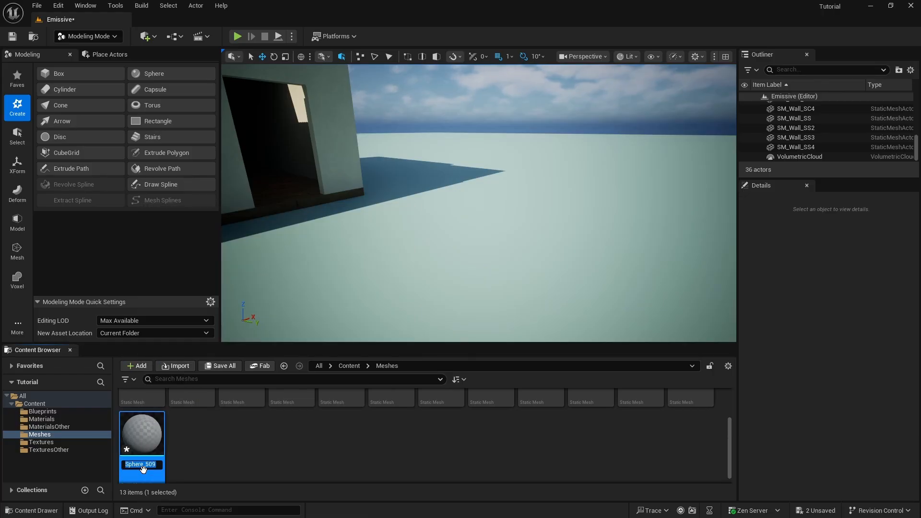
key("BackSpace")
type("SM_")
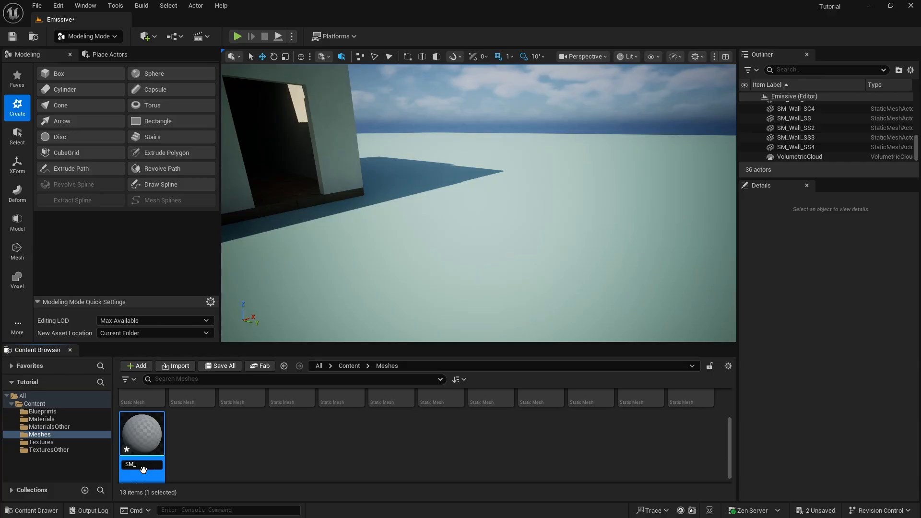
type("Sphere")
key("Return")
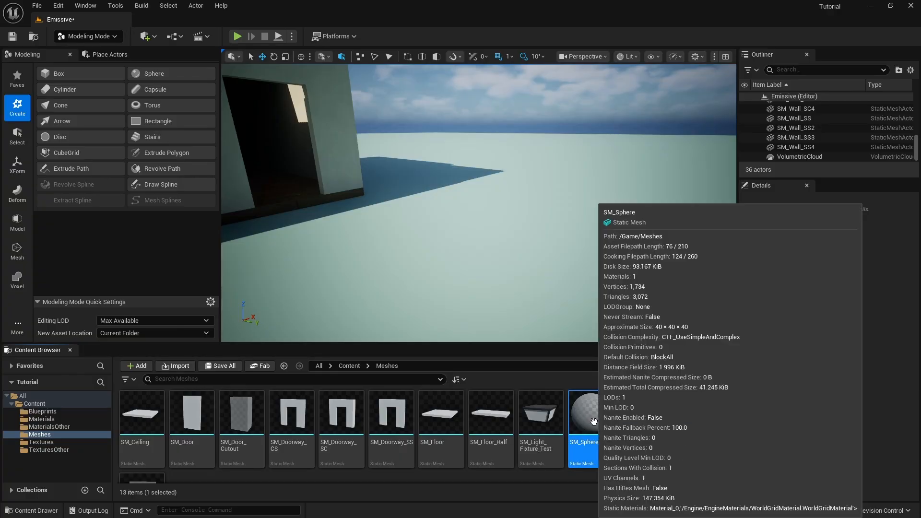
Step: Place the SM_Sphere mesh in the level, floating above the ground near the building's doorway
mouse_move(610, 424)
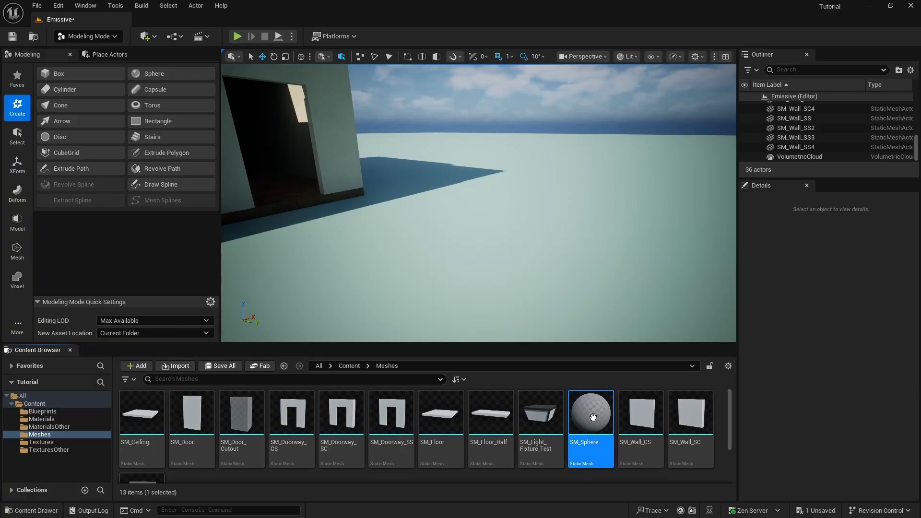
left_click_drag(590, 415, 406, 135)
right_click_drag(408, 136, 390, 141)
key("w")
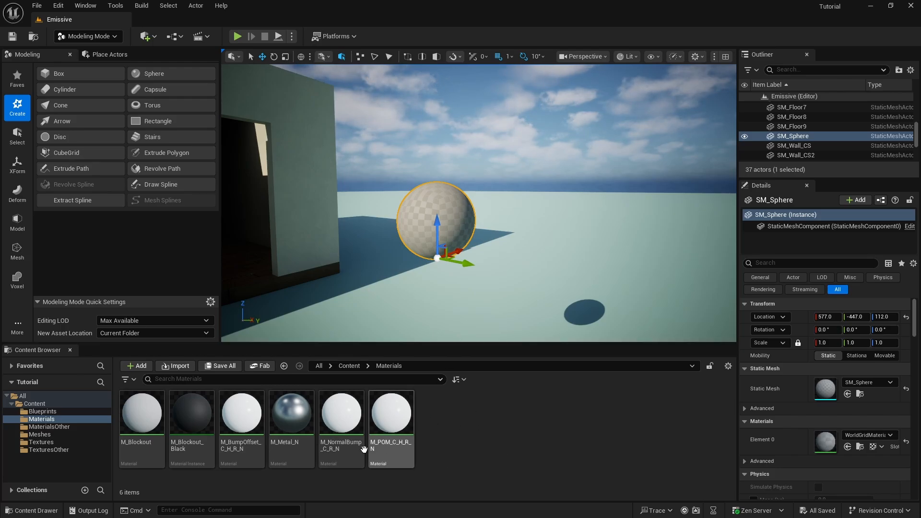
Step: Create a new material named M_Emissive in the Materials folder
right_click(447, 416)
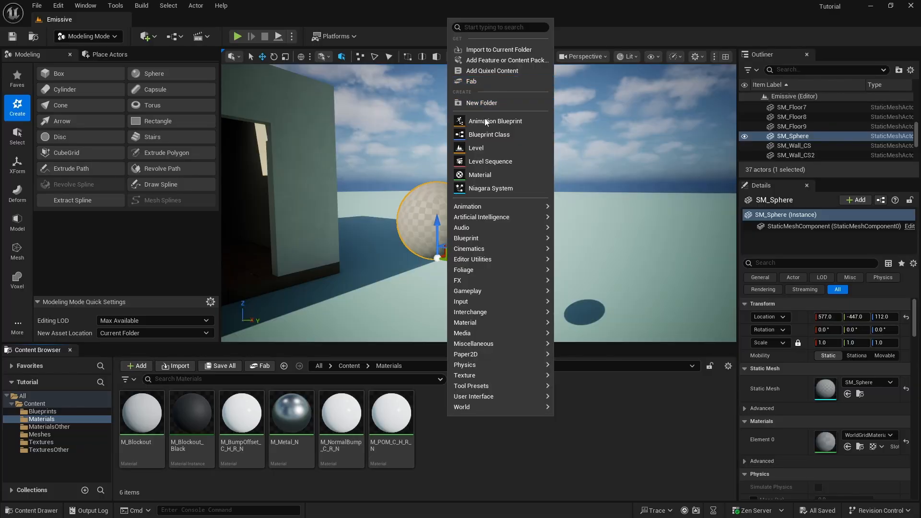
left_click(480, 175)
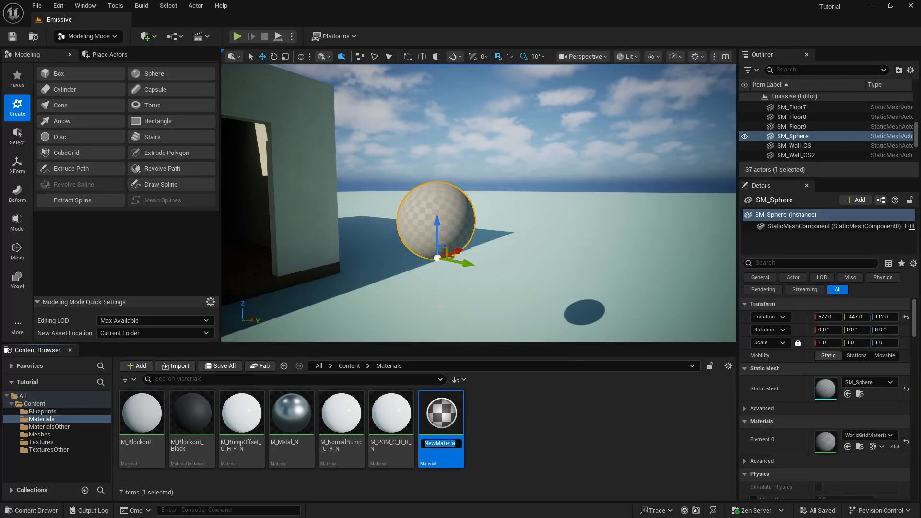
type("M_Emissive")
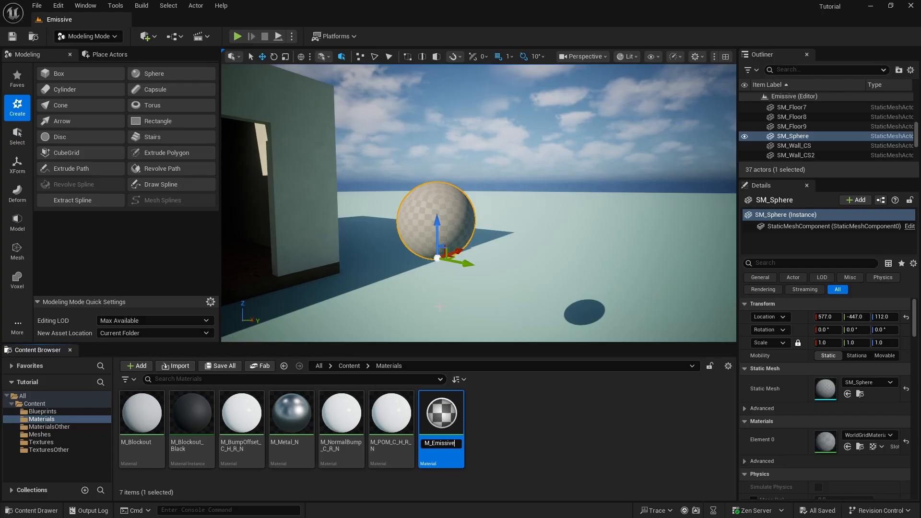
key("Return")
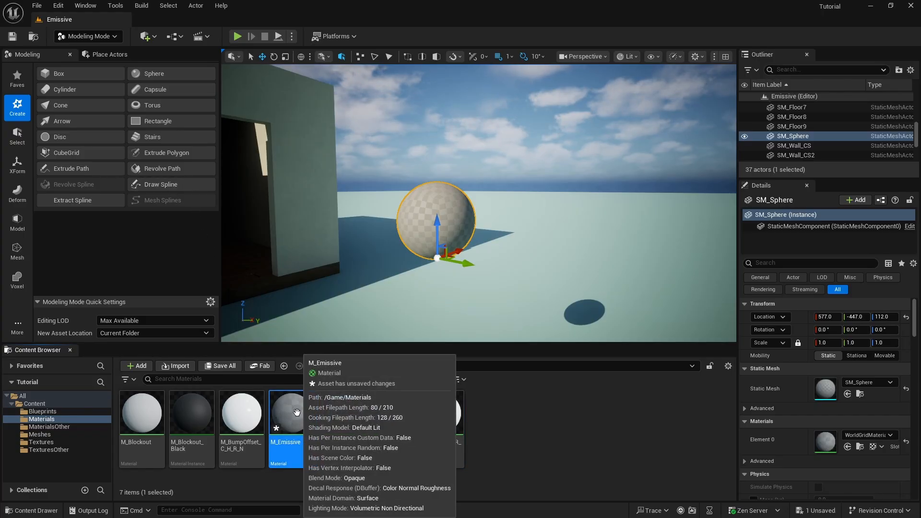
Step: Open M_Emissive in a maximized material editor and add a Constant4Vector node well to the left of the material's result node
double_click(311, 408)
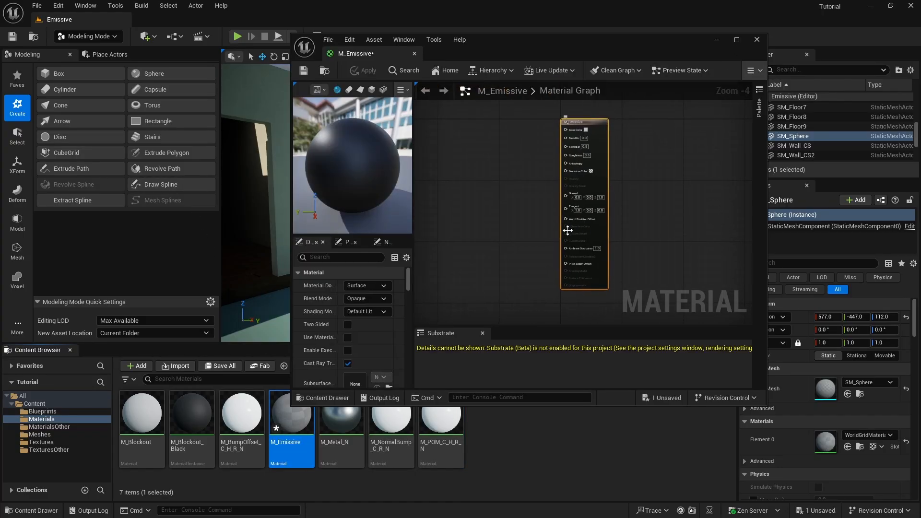
left_click(737, 40)
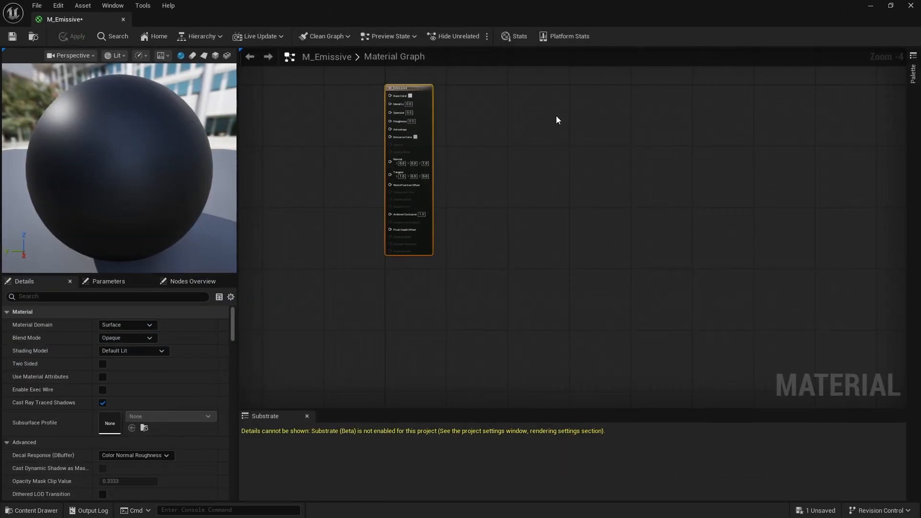
scroll(600, 209, "up", 4)
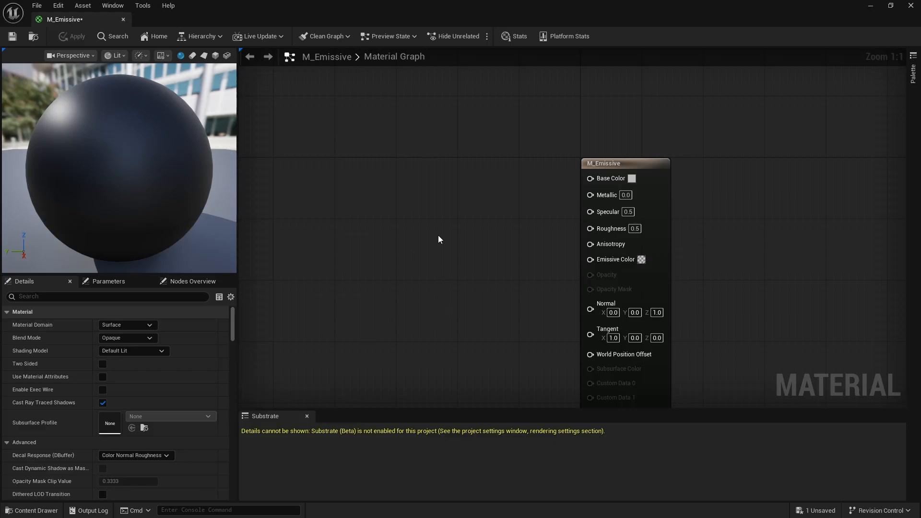
left_click(445, 248)
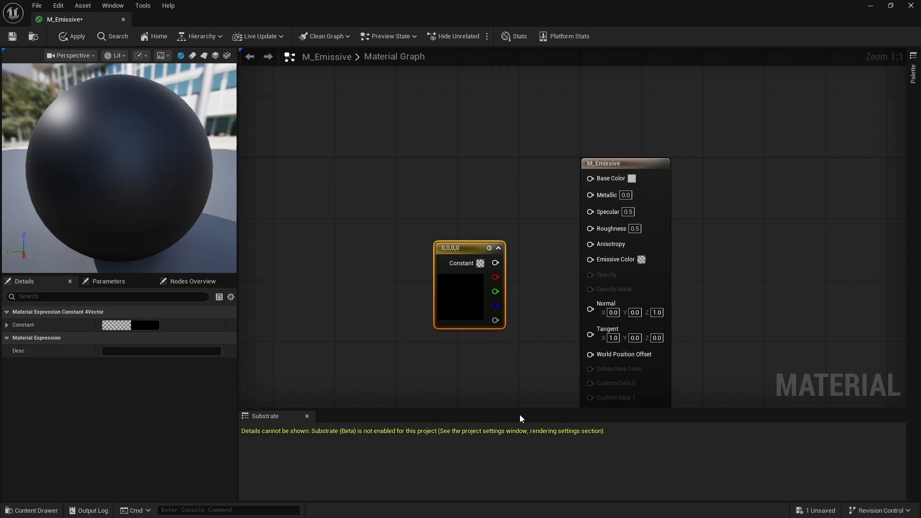
left_click_drag(473, 247, 366, 216)
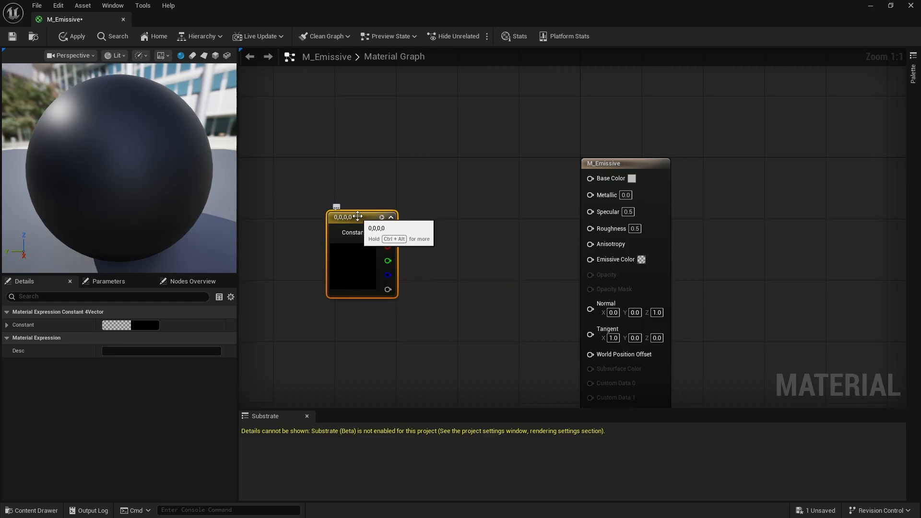
Step: Set the Constant4Vector's colour to pure white with an alpha of 1
double_click(351, 252)
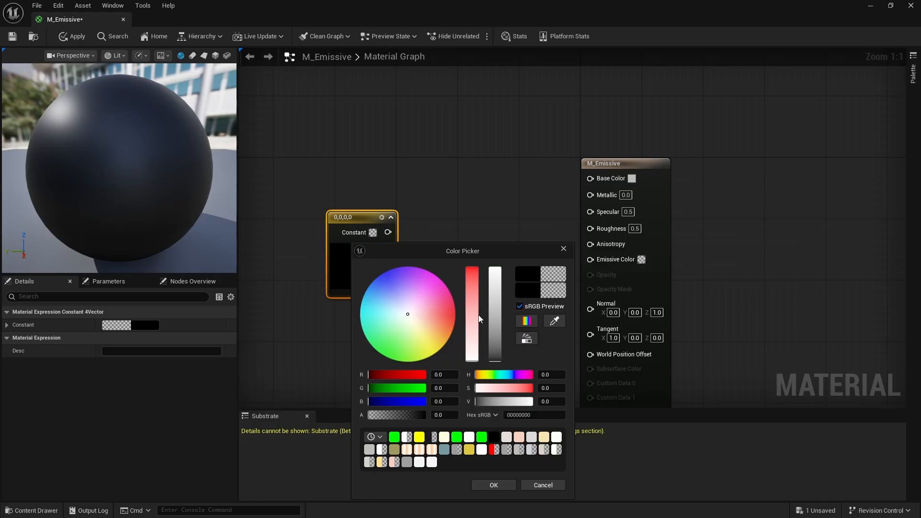
left_click_drag(494, 335, 499, 196)
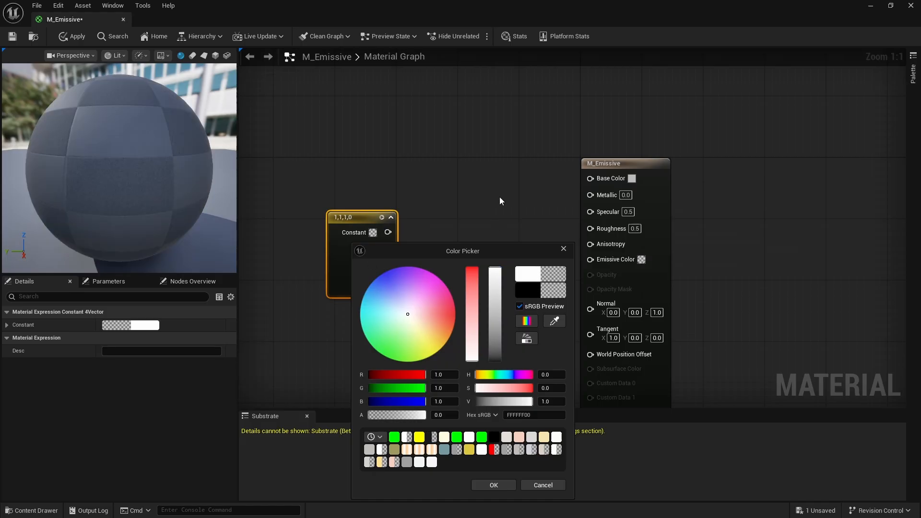
left_click(445, 416)
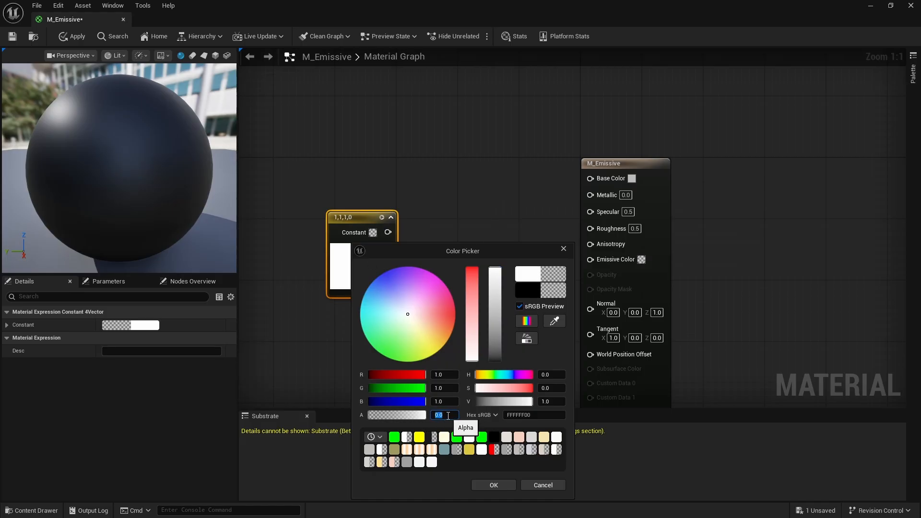
type("1")
key("Return")
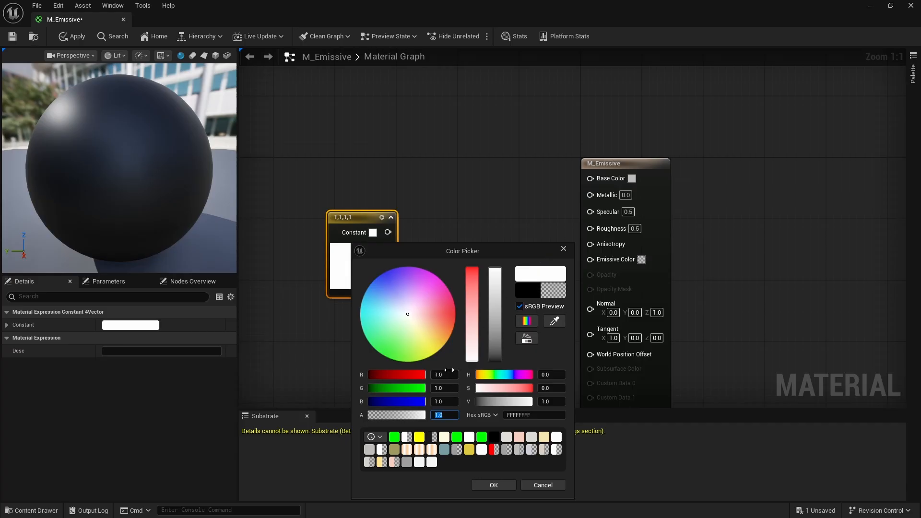
left_click(515, 485)
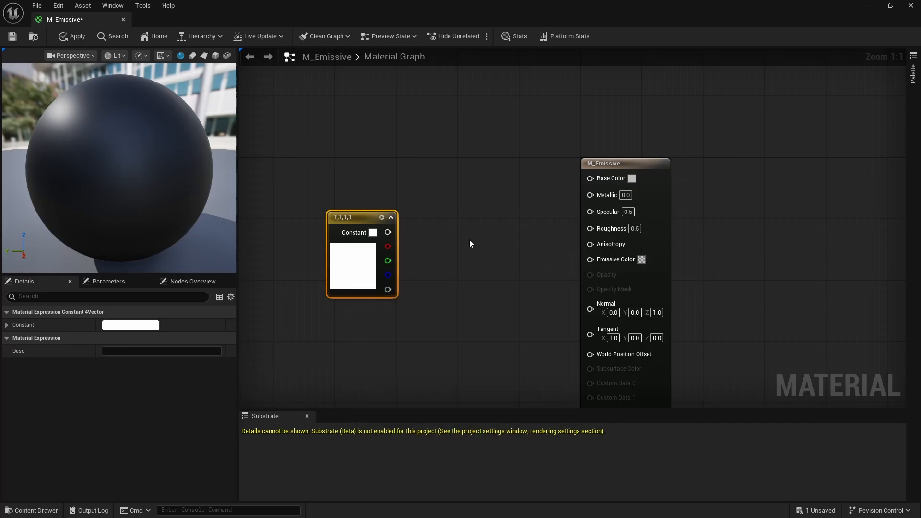
Step: Convert the white Constant4Vector into a parameter named Emissive Color and move it up and farther away from the result node
right_click(365, 219)
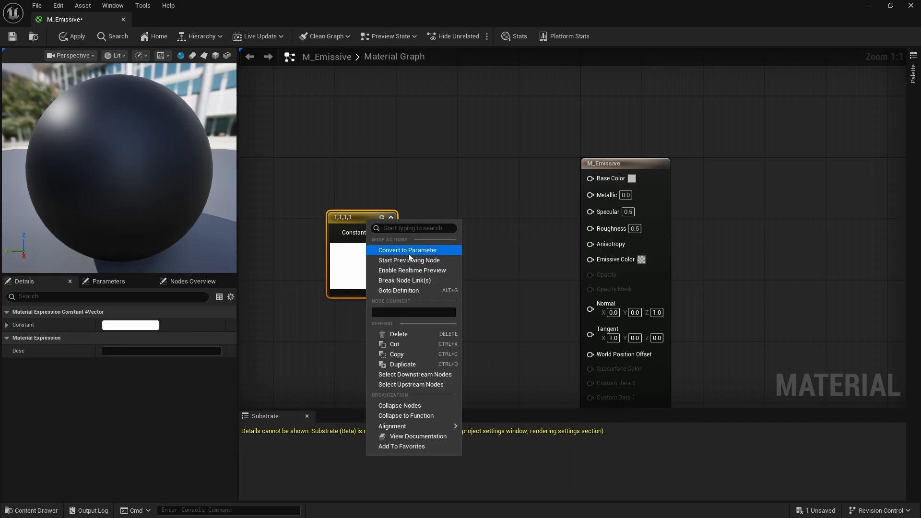
left_click(410, 249)
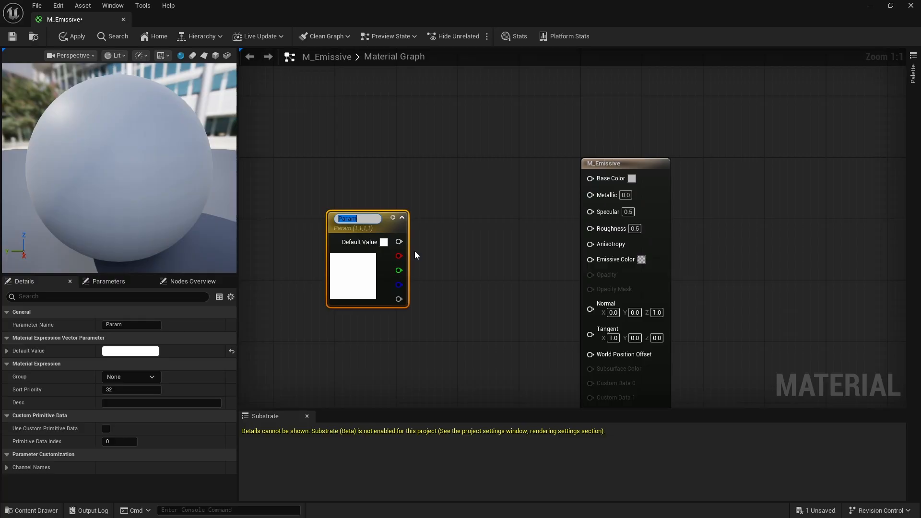
type("Emissive Color")
key("Return")
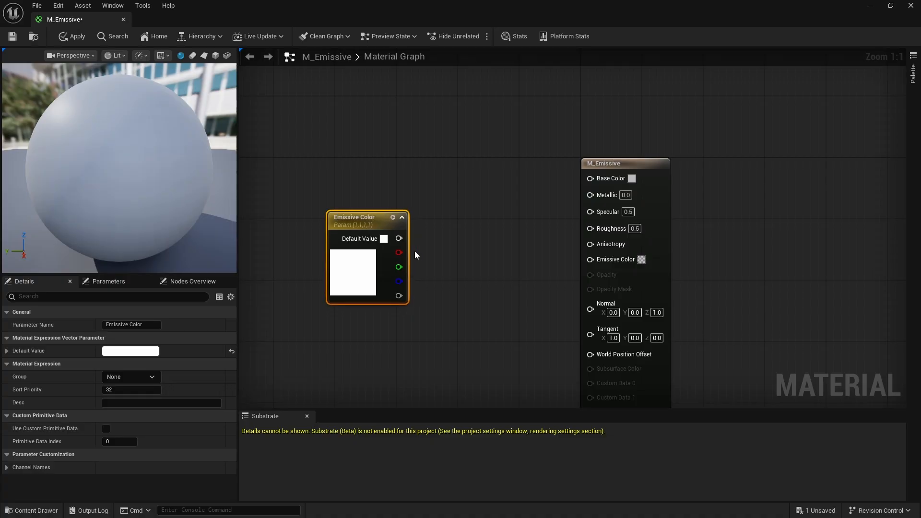
left_click_drag(383, 218, 345, 188)
left_click(418, 229)
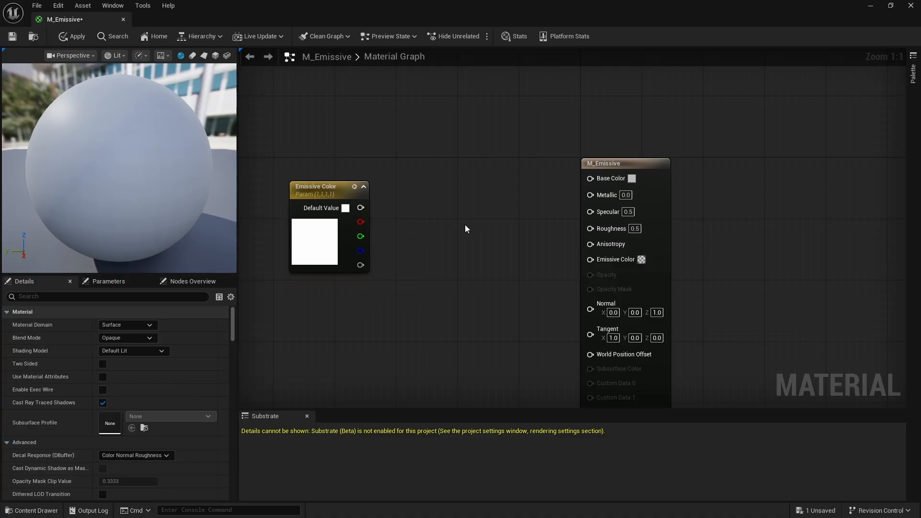
Step: Add a Multiply node between Emissive Color and the result node, and connect Emissive Color's output to its A input
right_click(460, 208)
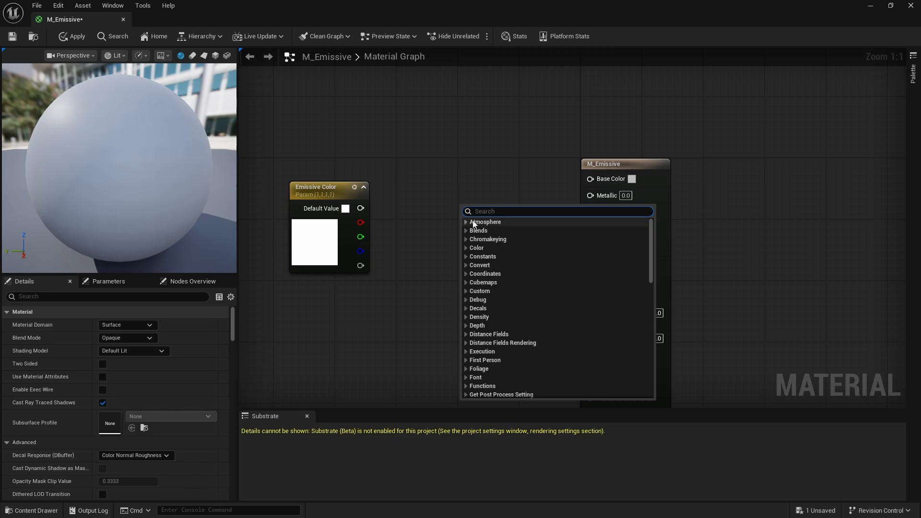
left_click(431, 238)
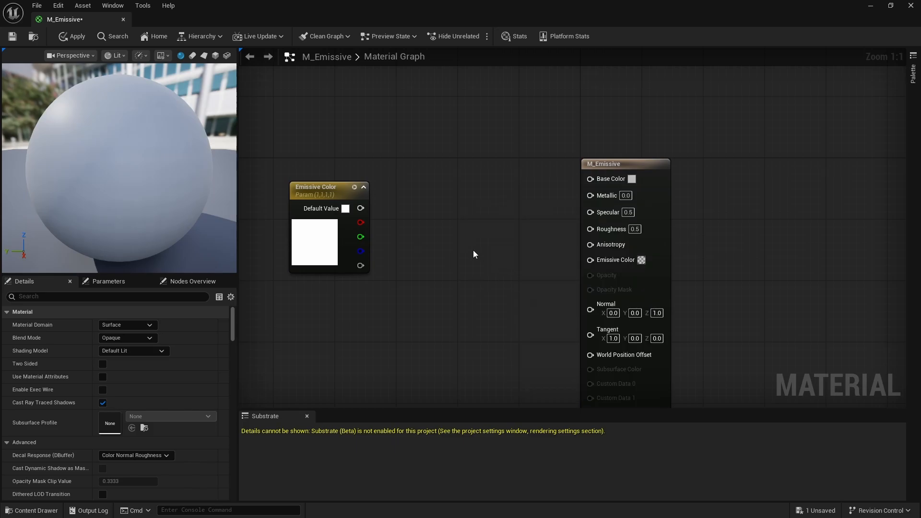
left_click(466, 240)
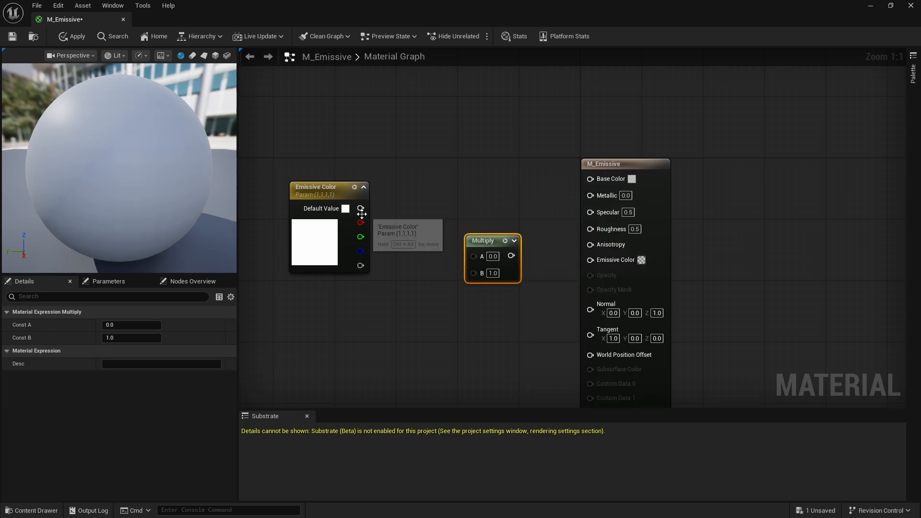
left_click_drag(361, 214, 475, 260)
Step: Add a Constant node below the Emissive Color parameter and set its value to 1.0
left_click(390, 287)
left_click(392, 297)
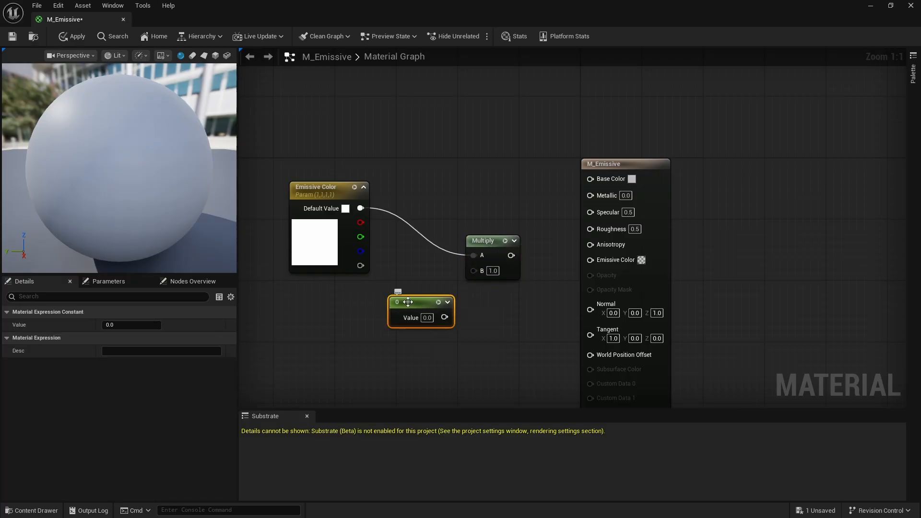
left_click_drag(413, 301, 390, 309)
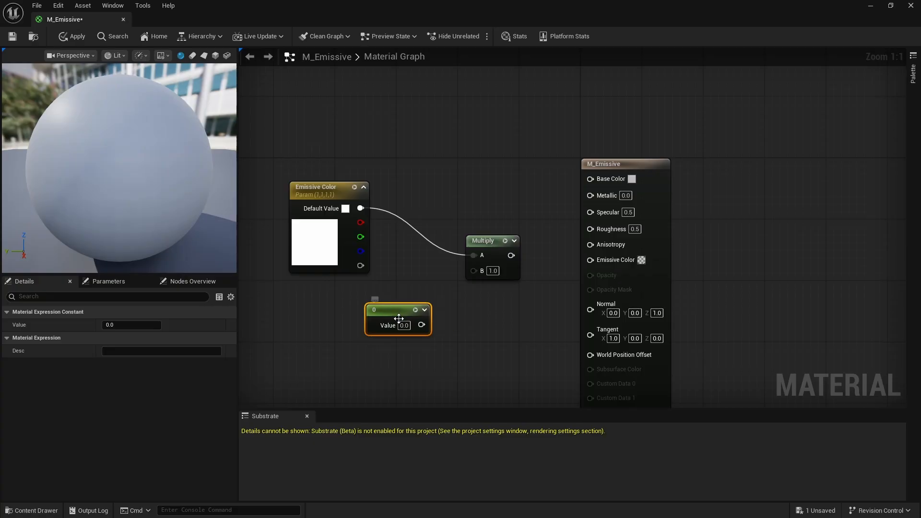
left_click(408, 326)
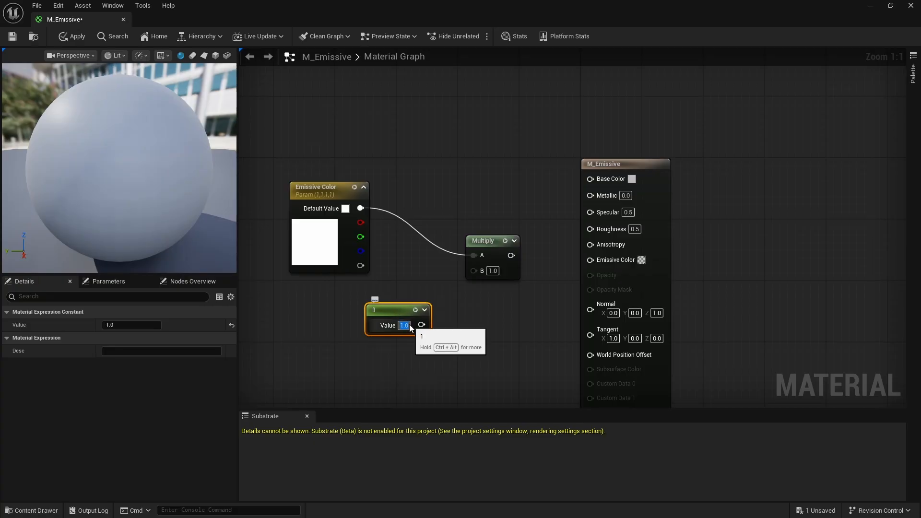
Step: Convert the Constant node into a scalar parameter named Emissive Strength
right_click(393, 310)
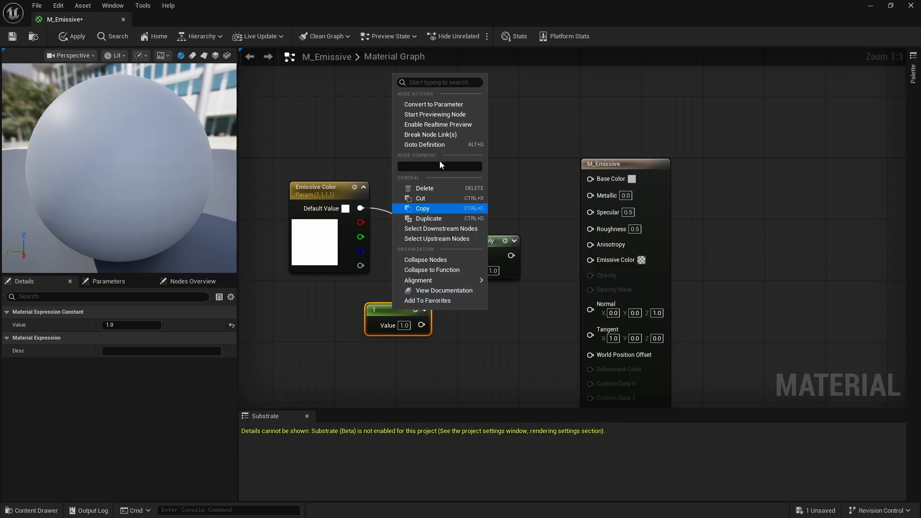
left_click(438, 104)
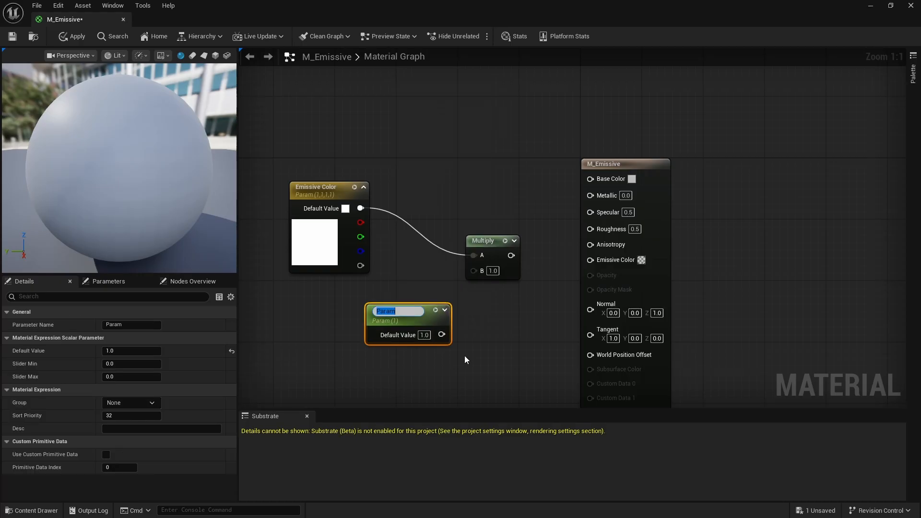
type("Emissive Strength")
key("Return")
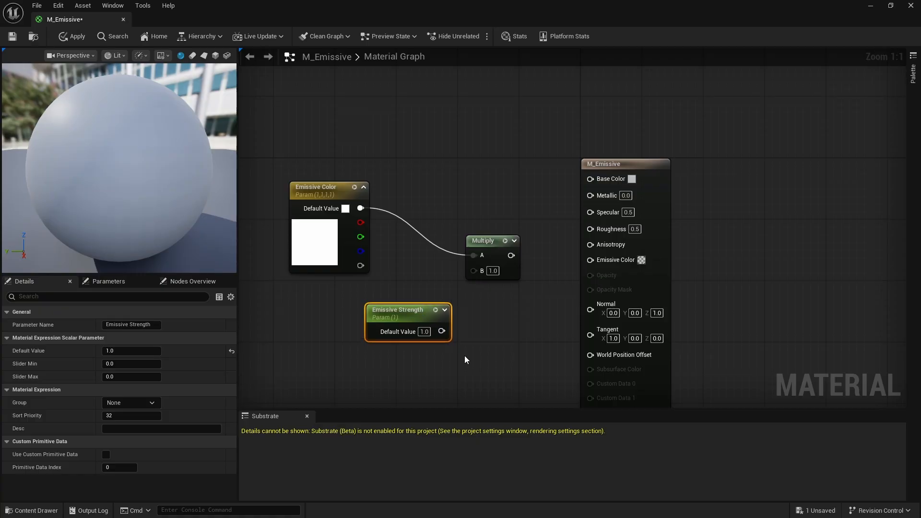
Step: Wire Emissive Strength into Multiply's B input and Multiply's output into the material's Emissive Color, with the three nodes shifted slightly towards the result node
left_click_drag(425, 308, 475, 272)
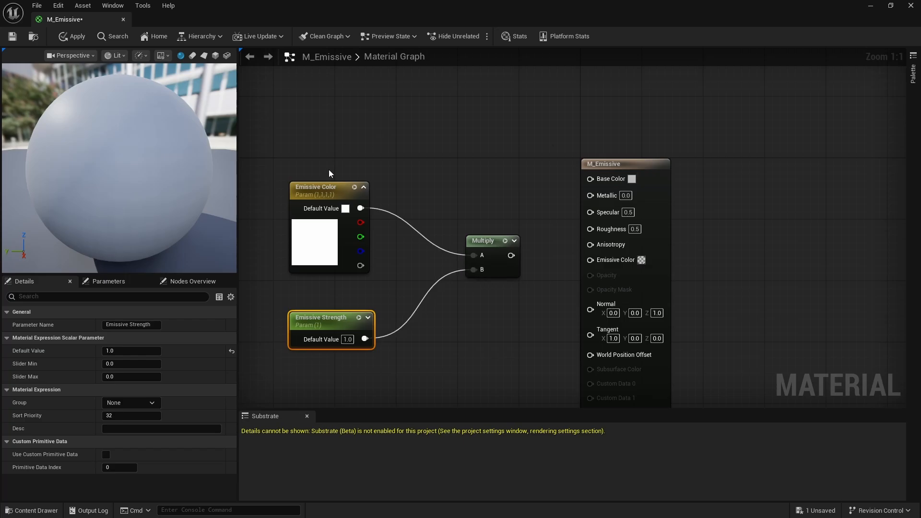
left_click_drag(511, 255, 590, 260)
left_click_drag(275, 144, 525, 368)
left_click_drag(487, 246, 503, 245)
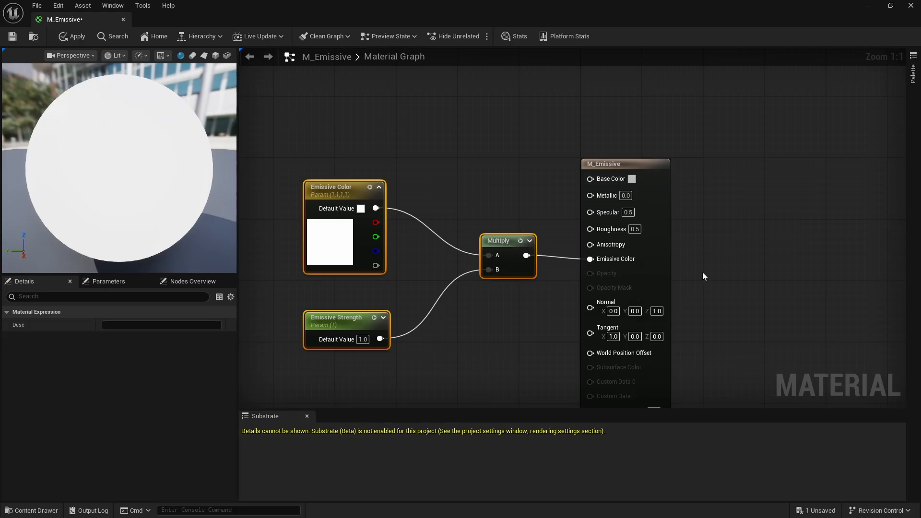
Step: Select the material's result node and save the M_Emissive material
left_click(653, 165)
left_click(37, 6)
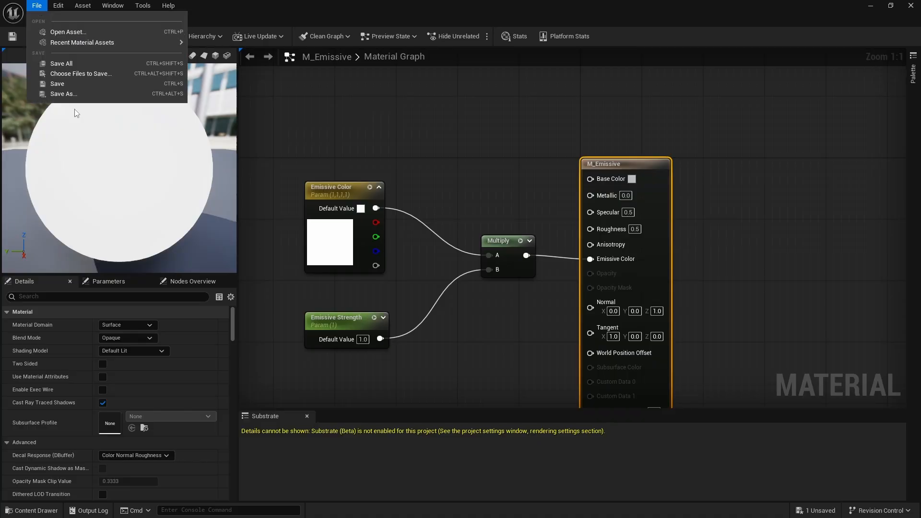
left_click(67, 83)
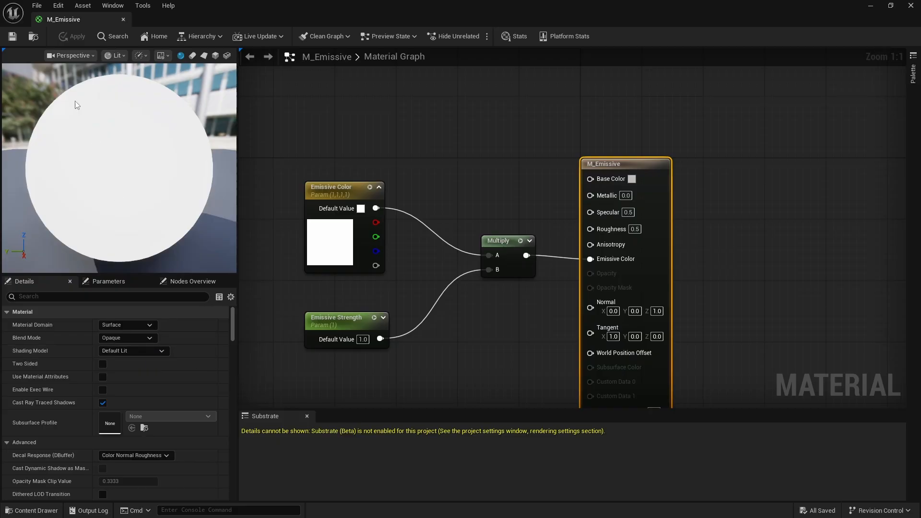
Step: Keep M_Emissive's shading model on Default Lit and close the material editor
left_click(159, 350)
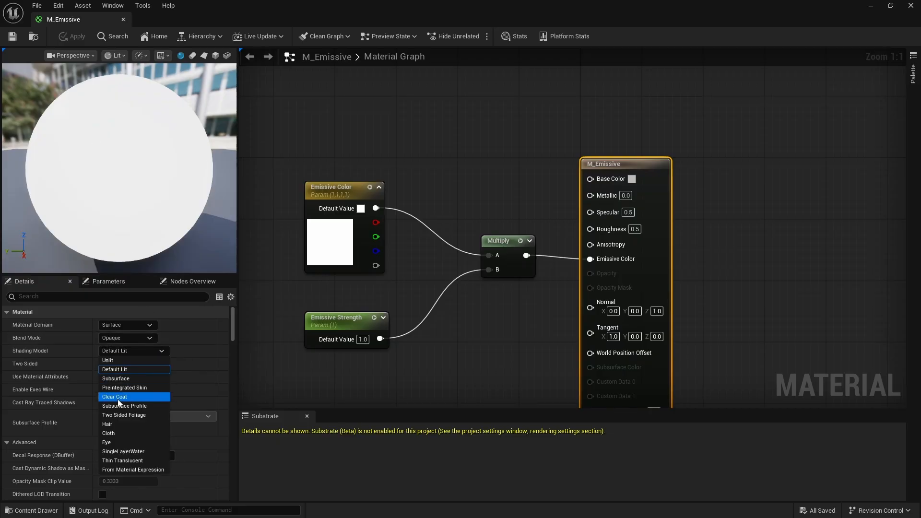
left_click(131, 369)
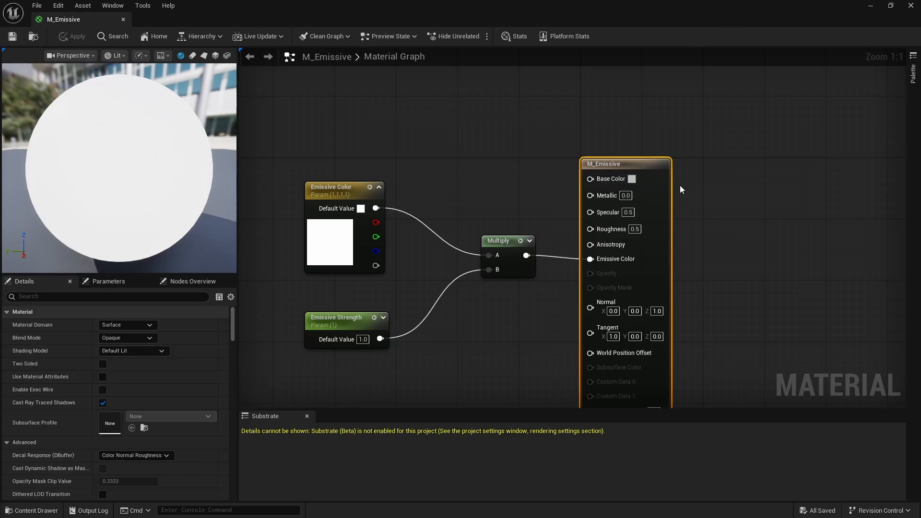
left_click(911, 5)
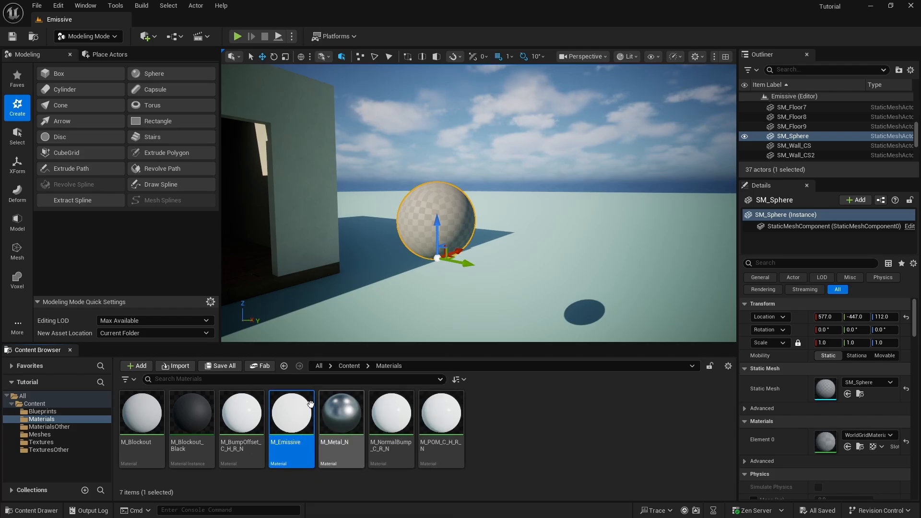
Step: Create a material instance from M_Emissive in the Materials folder and name it MI_Emissive_Green
right_click(293, 415)
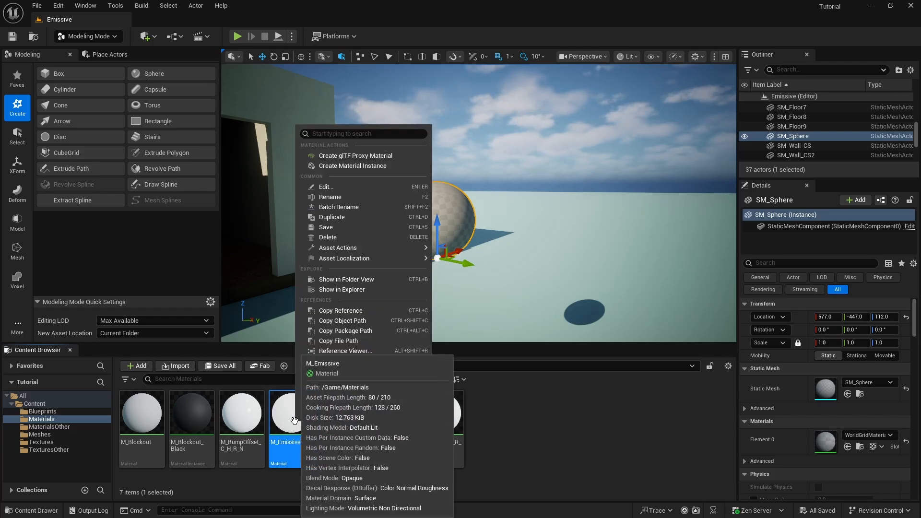
left_click(364, 165)
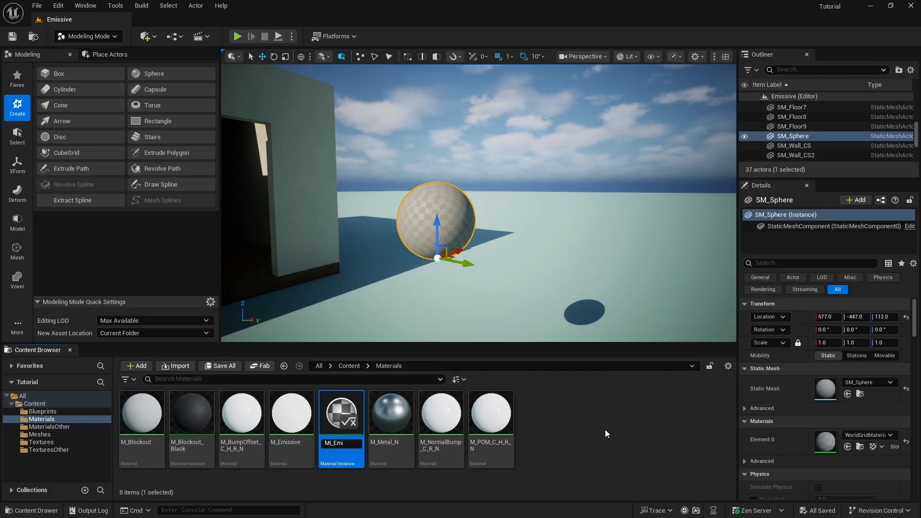
type("MI_Emissive")
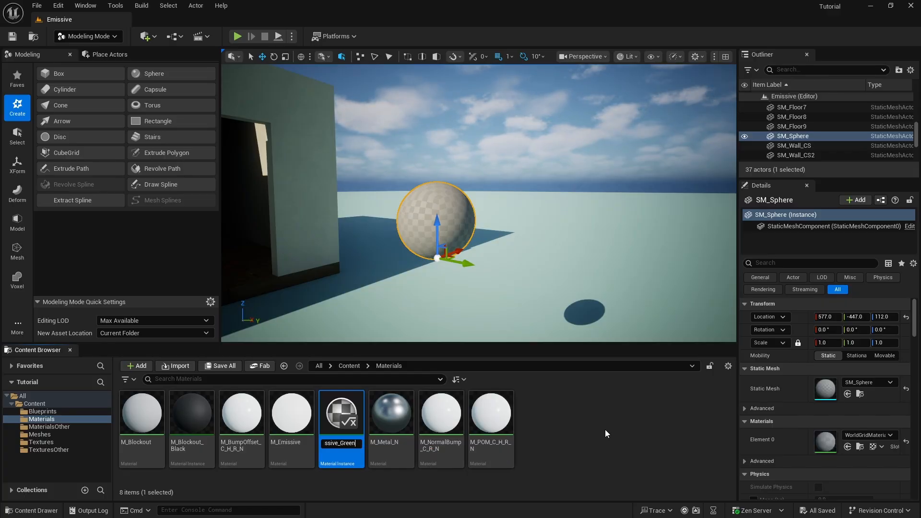
key("Return")
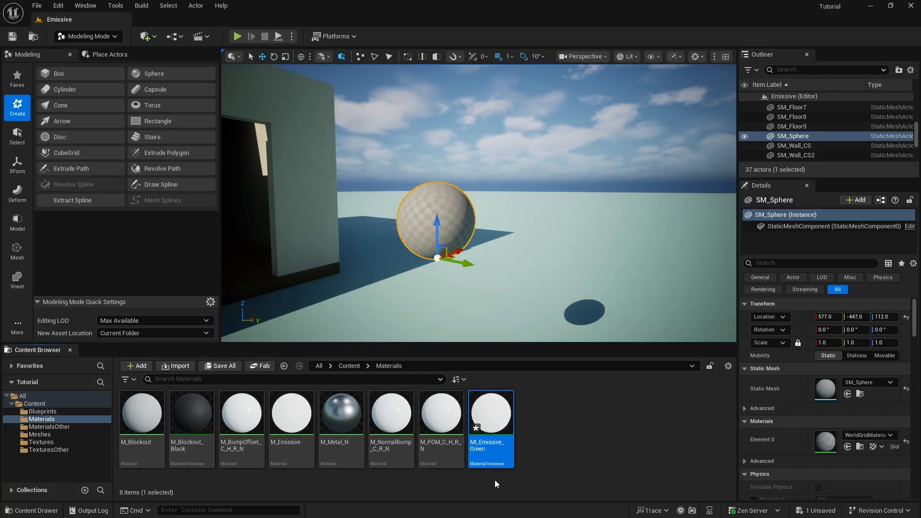
Step: Open MI_Emissive_Green in a smaller floating window and override its Emissive Color with pure green (R 0, G 1, B 0)
double_click(497, 406)
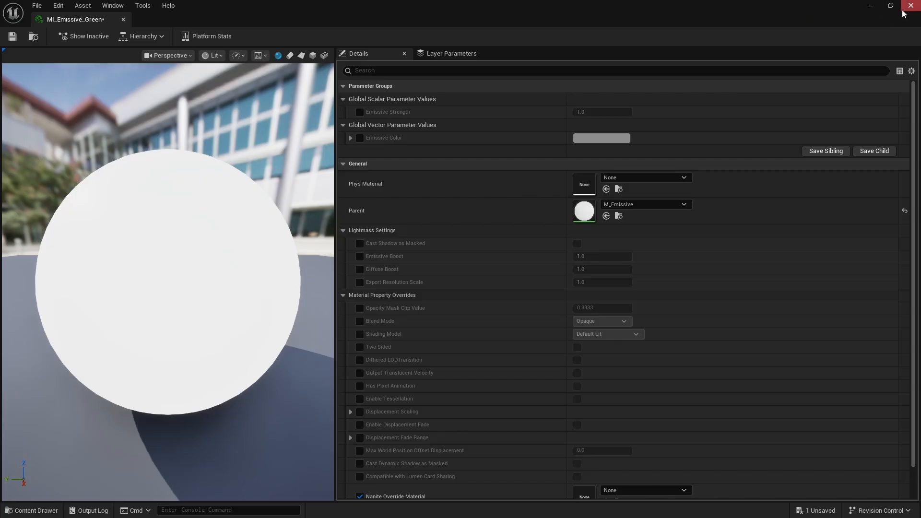
left_click(890, 5)
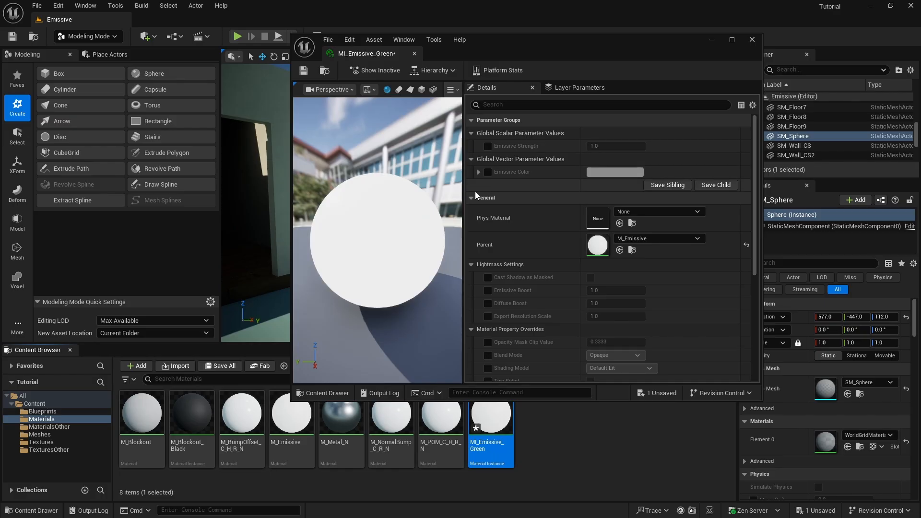
left_click(488, 172)
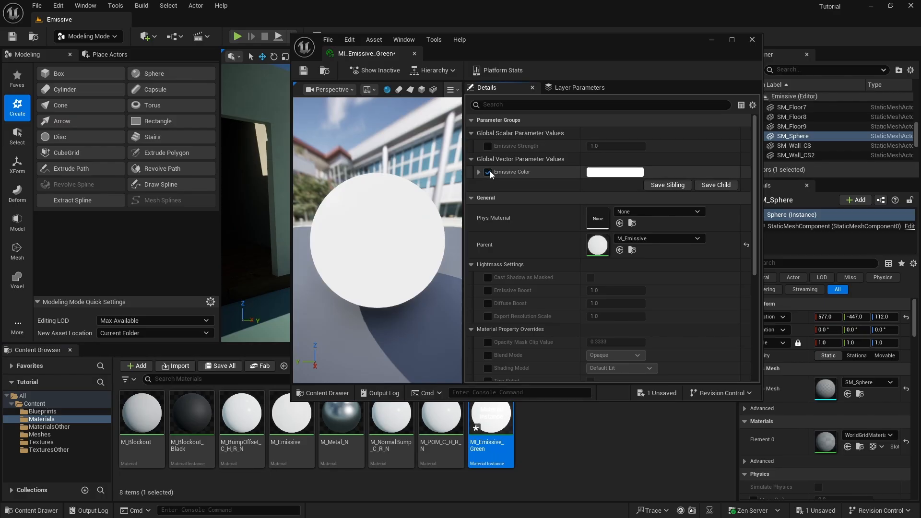
left_click(607, 173)
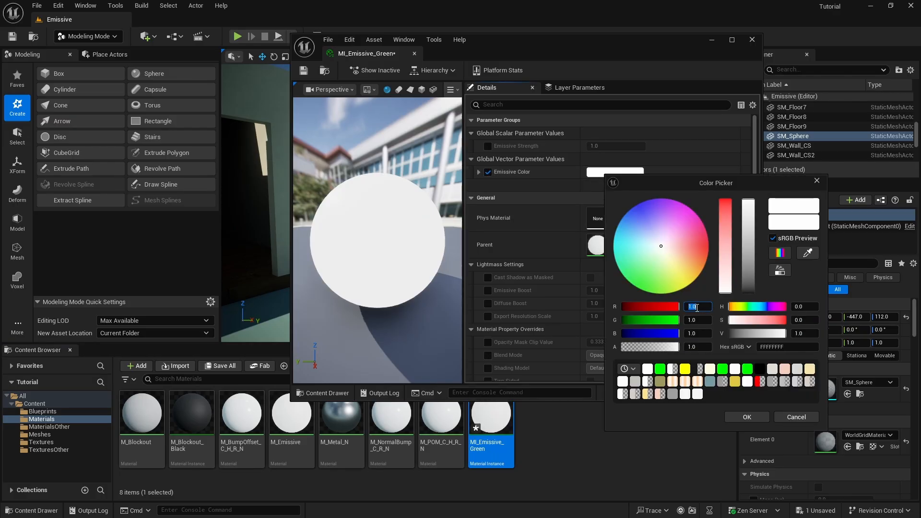
type("0")
key("Return")
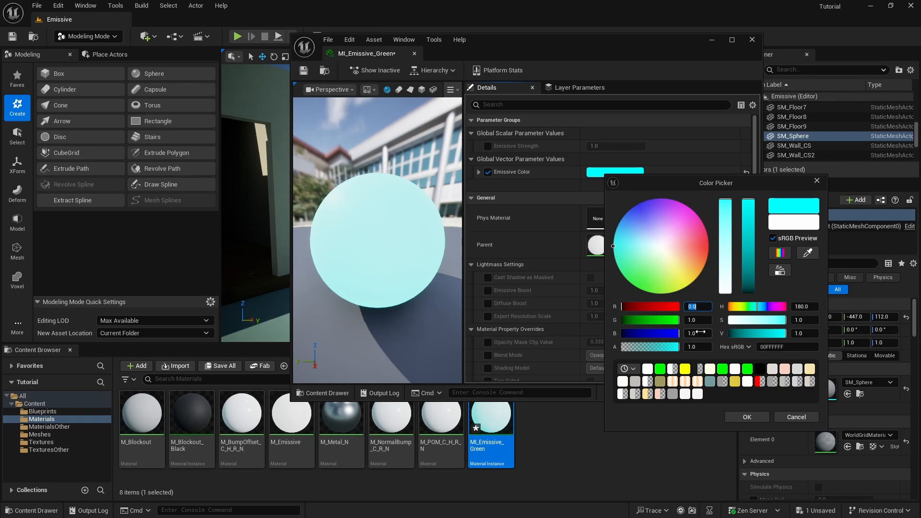
type("0")
key("Return")
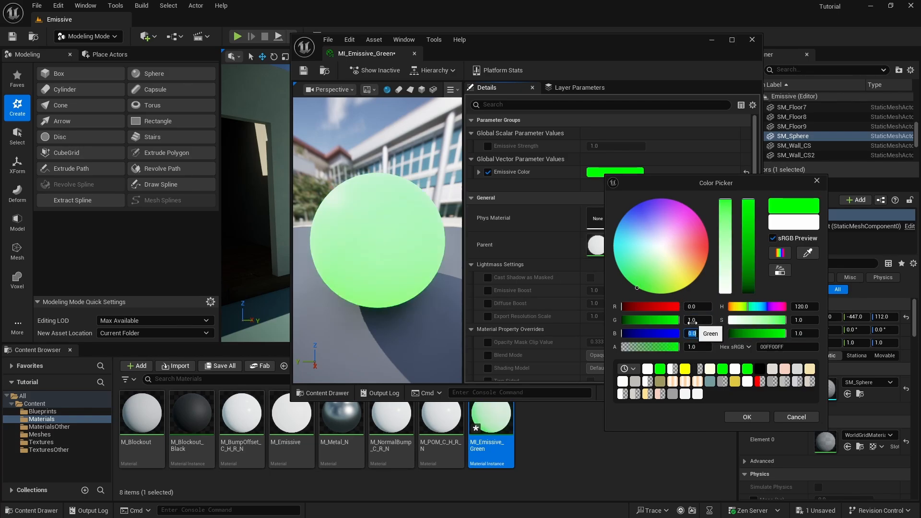
left_click(746, 417)
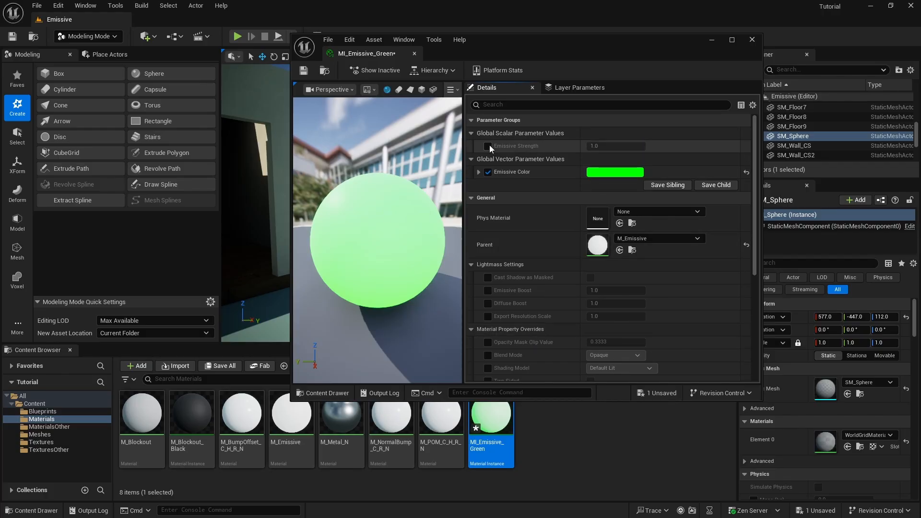
Step: Override the instance's Emissive Strength with 20, then save and close MI_Emissive_Green
left_click(489, 146)
type("20")
key("Return")
left_click(561, 423)
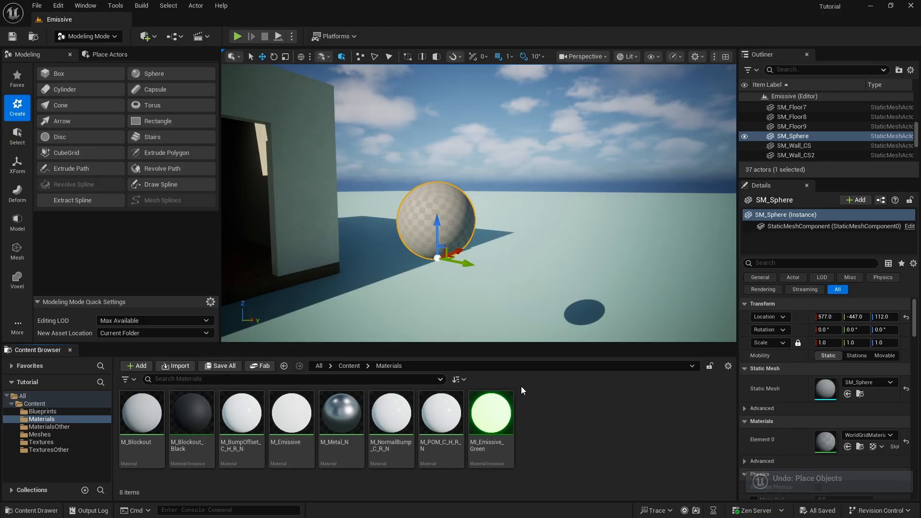
Step: Apply MI_Emissive_Green to the SM_Sphere in the level and inspect its glow on the wall and ground from several angles
left_click_drag(502, 419, 441, 213)
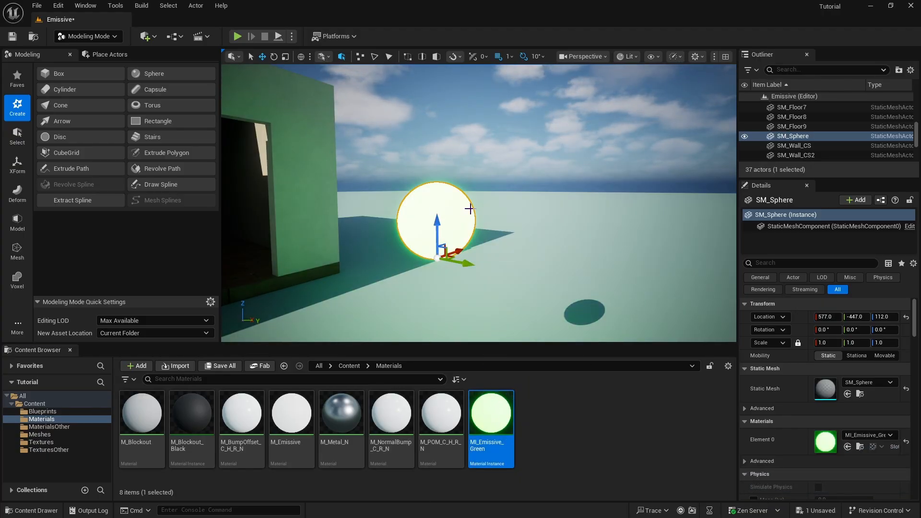
mouse_move(470, 208)
right_mouse_down()
mouse_move(288, 204)
mouse_move(431, 204)
mouse_move(489, 230)
mouse_move(482, 221)
right_mouse_up()
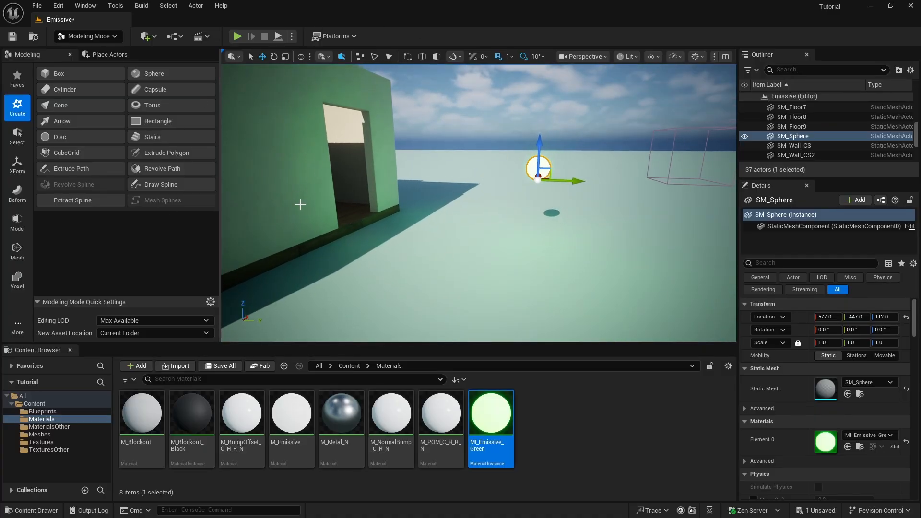
right_click_drag(415, 163, 153, 151)
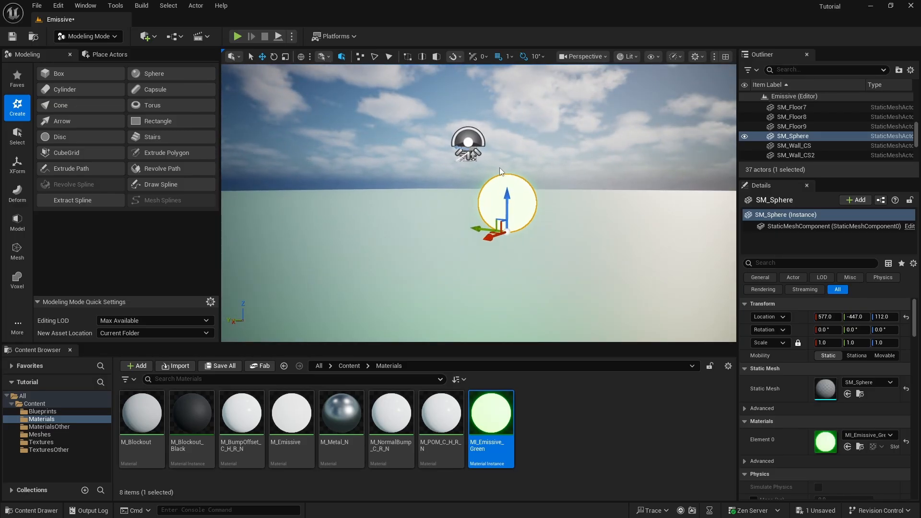
Step: Inspect the green glow of SM_Sphere beside the doorway wall, clear the selection and save all changes
right_click_drag(500, 168, 630, 112)
right_click_drag(468, 158, 331, 163)
right_click_drag(554, 183, 560, 183)
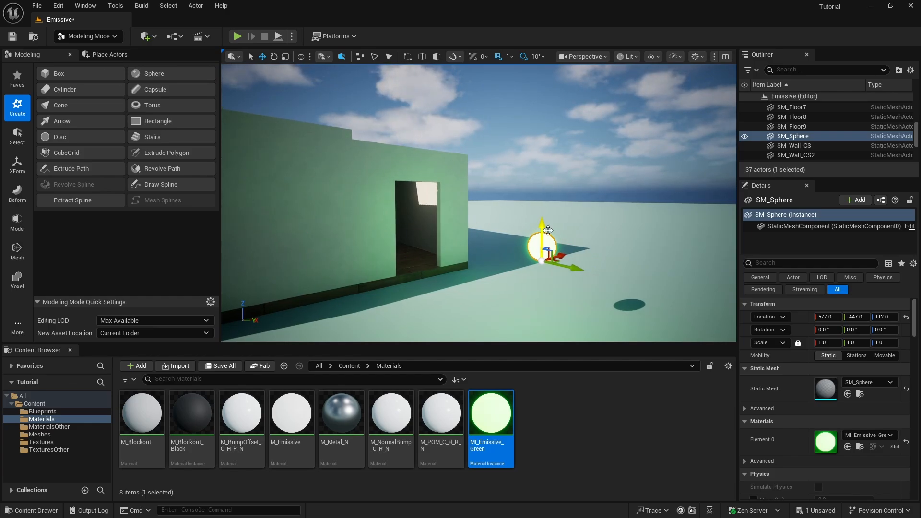
right_click_drag(548, 230, 569, 240)
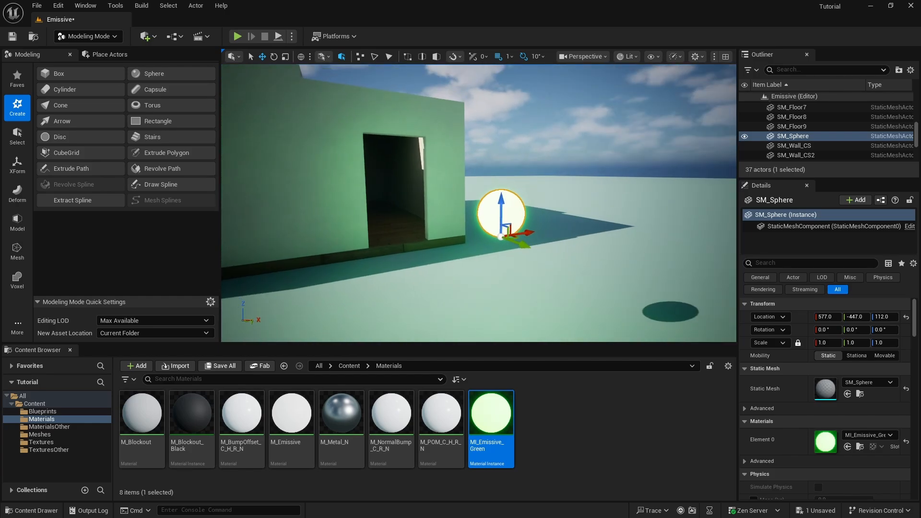
right_click_drag(400, 210, 399, 210)
key("Escape")
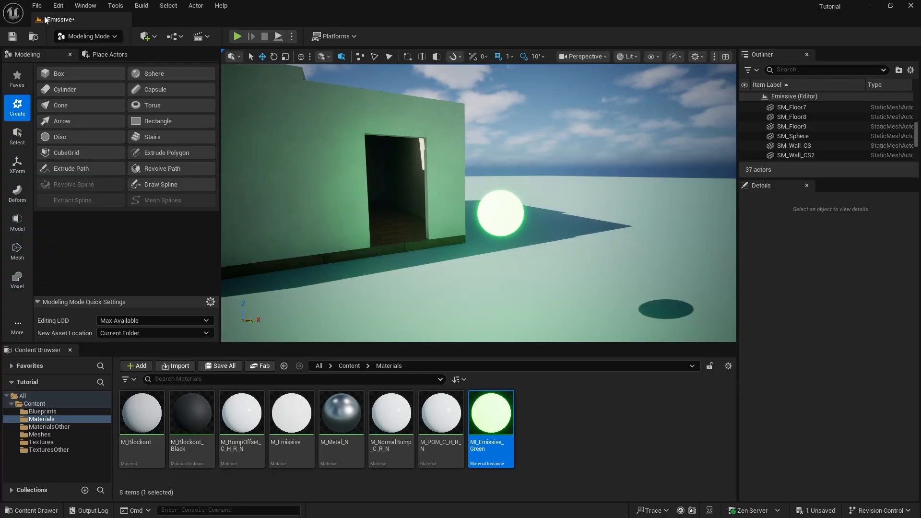
left_click(35, 5)
left_click(71, 141)
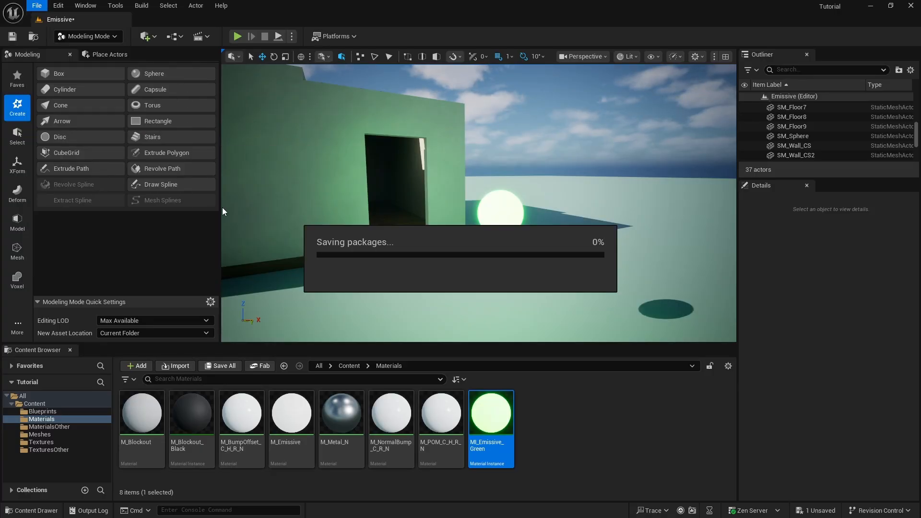
Step: Move SM_Sphere through the doorway into the dark room, to X 379, Y -1100
left_click(504, 220)
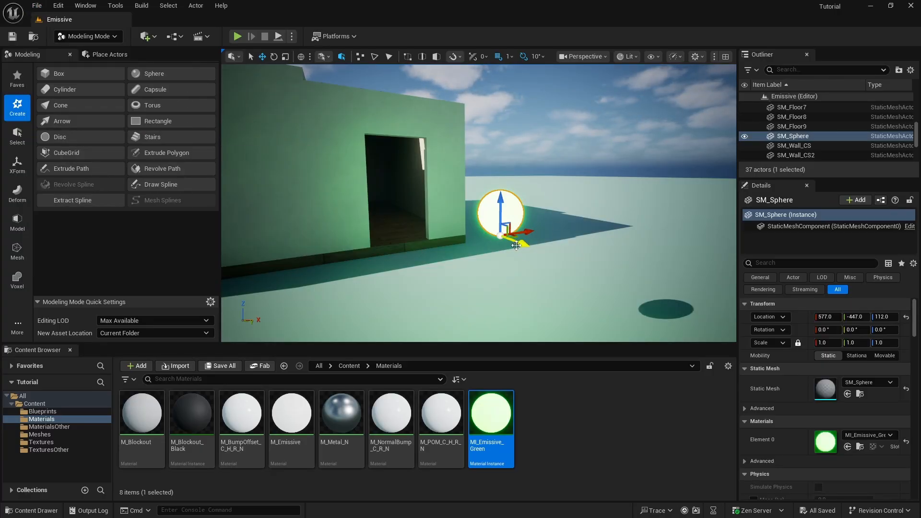
left_click_drag(515, 245, 381, 195)
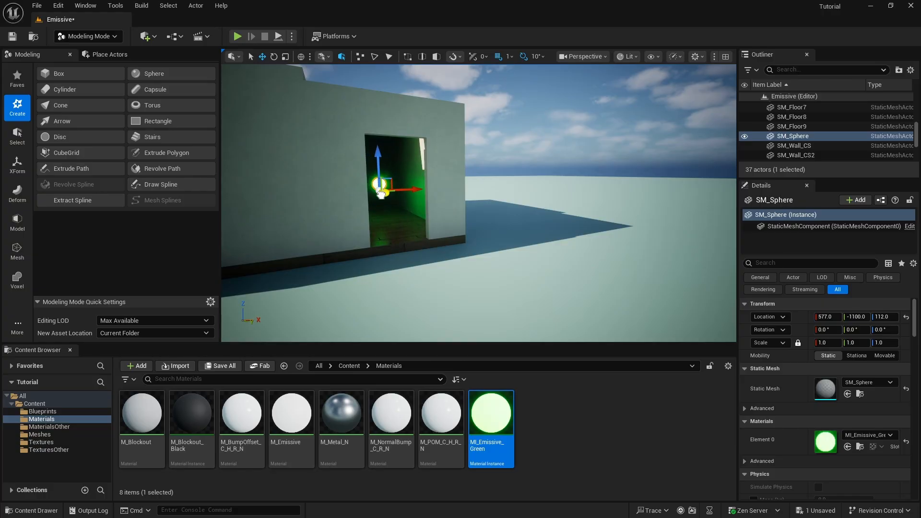
key("f")
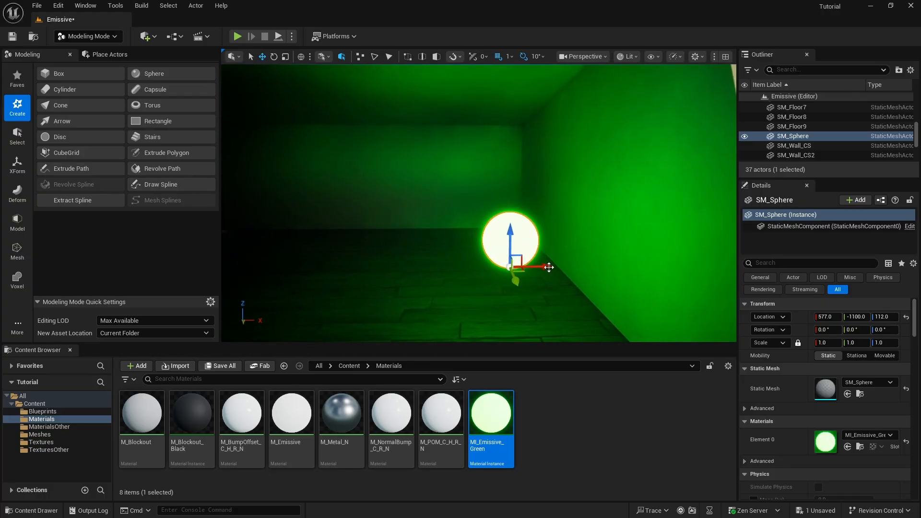
left_click_drag(549, 268, 256, 230)
right_click_drag(393, 234, 269, 234)
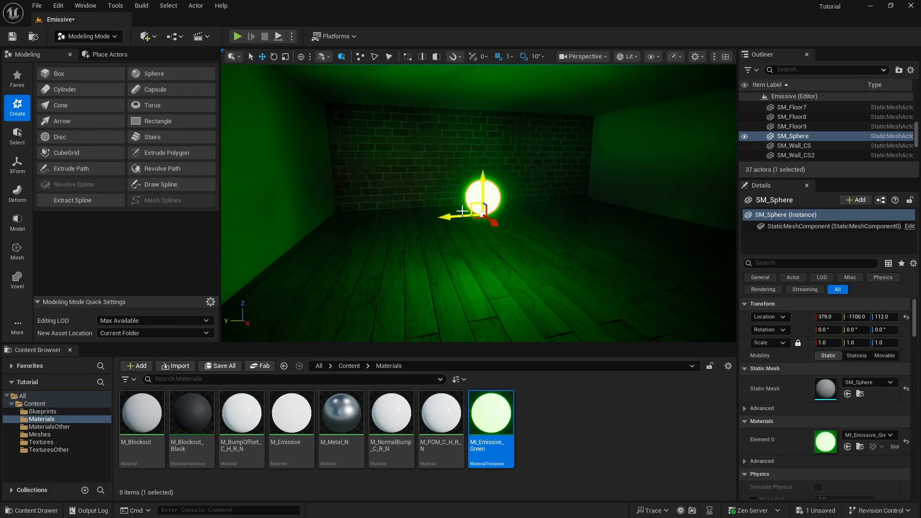
Step: Shift SM_Sphere deeper into the room to X 298, Y -1333
left_click_drag(450, 217, 614, 208)
right_click_drag(614, 208, 566, 208)
key("w")
key("d")
left_click_drag(463, 192, 357, 193)
right_click_drag(357, 193, 287, 193)
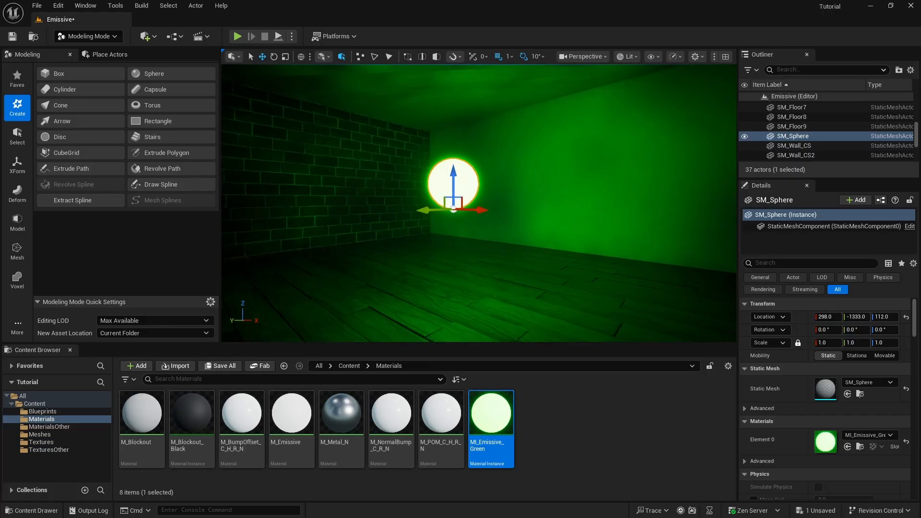
Step: Reposition SM_Sphere towards the brick wall corner at X 169, Y -1449 and view it from across the room
right_click_drag(427, 212, 364, 212)
key("d")
left_click_drag(374, 206, 524, 225)
key("a")
right_click_drag(523, 225, 508, 208)
left_click_drag(524, 210, 463, 211)
right_click_drag(513, 231, 547, 180)
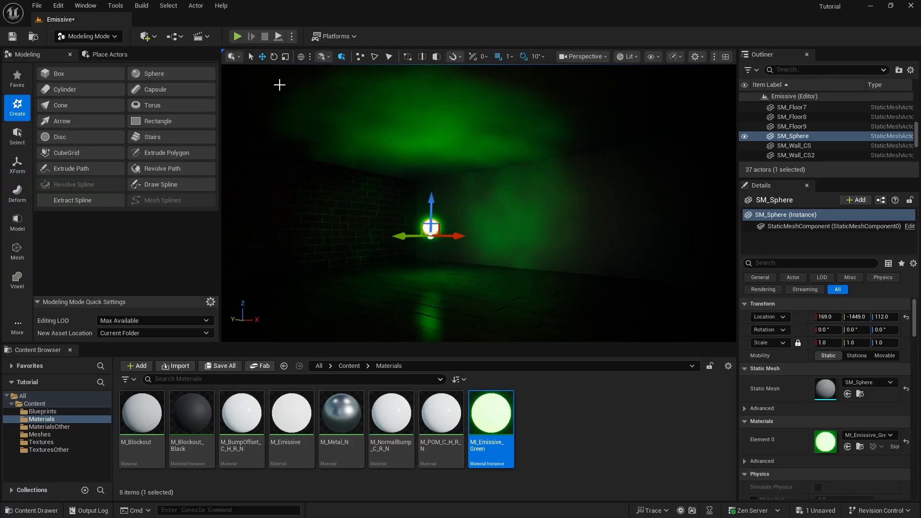
Step: View the room in the fullscreen viewport with the sphere deselected, return to the normal layout and save all changes
key("F11")
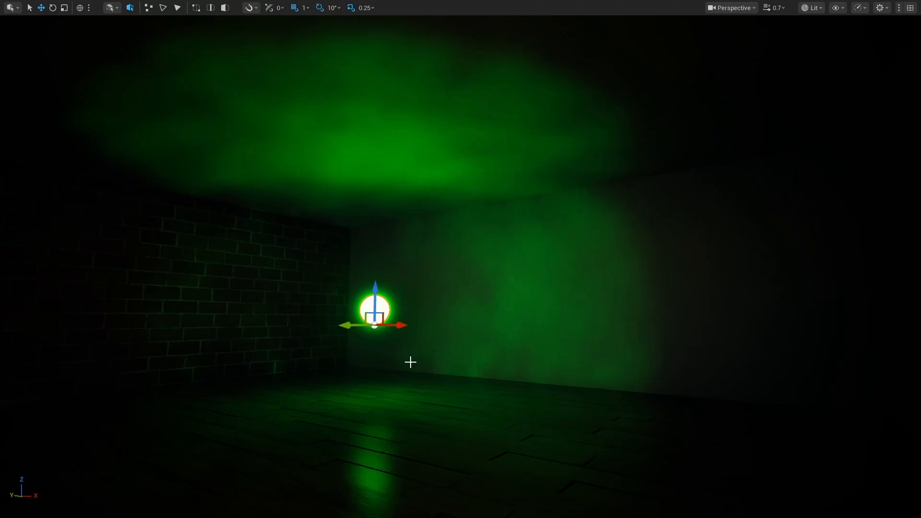
key("Escape")
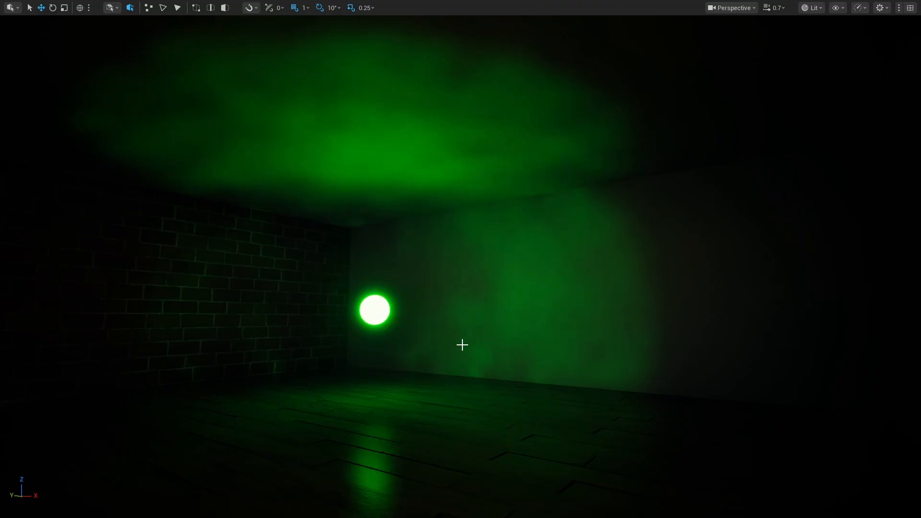
key("F11")
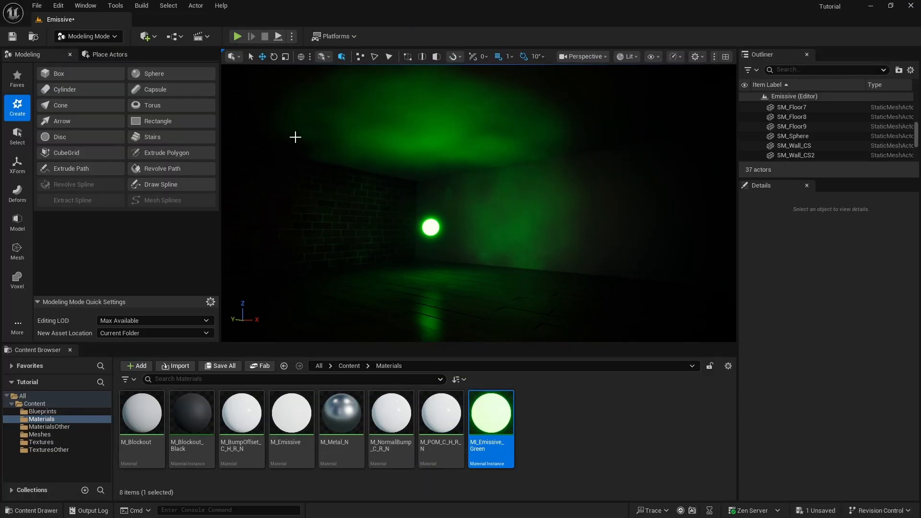
left_click(39, 6)
left_click(67, 142)
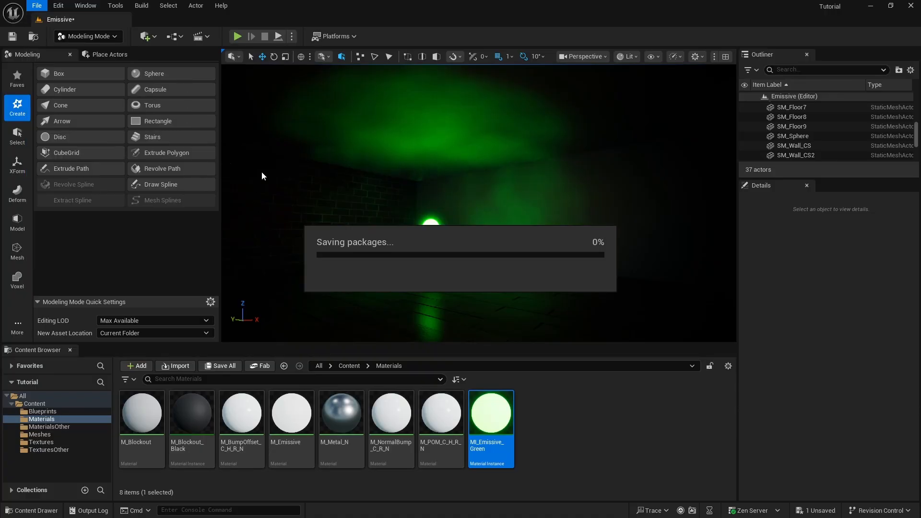
Step: Narrow the Modeling panel and widen the Outliner and Details panels
left_click_drag(220, 183, 156, 184)
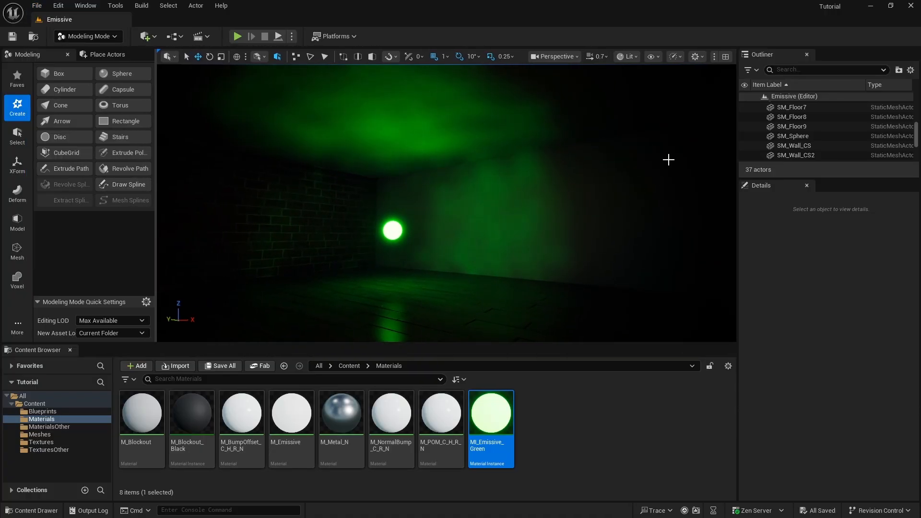
left_click_drag(739, 280, 685, 286)
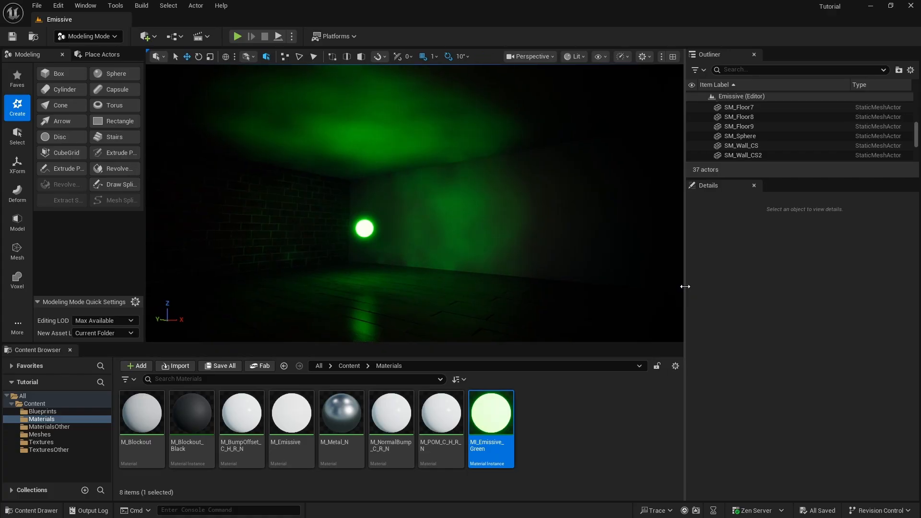
Step: Compare the sphere's light on the walls, ceiling and floor from near and far, ending close up, and save all
mouse_move(381, 215)
right_mouse_down()
mouse_move(312, 215)
mouse_move(412, 211)
mouse_move(357, 211)
mouse_move(396, 212)
mouse_move(361, 213)
mouse_move(376, 215)
right_mouse_up()
key("s")
key("w")
key("s")
key("w")
key("s")
key("w")
key("d")
key("s")
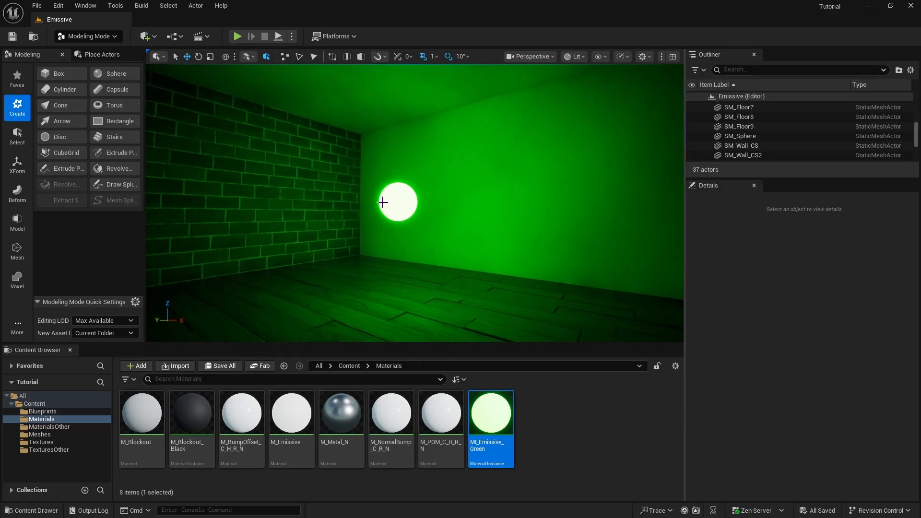
left_click(40, 8)
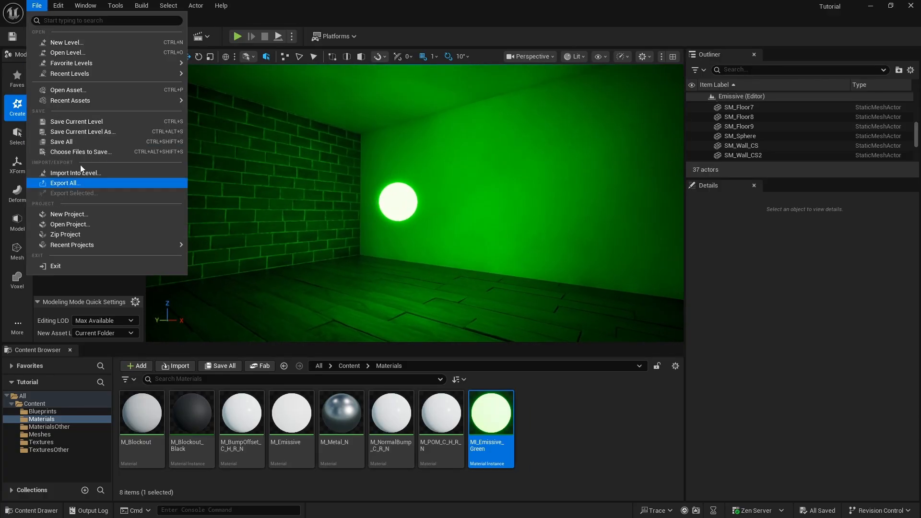
left_click(80, 140)
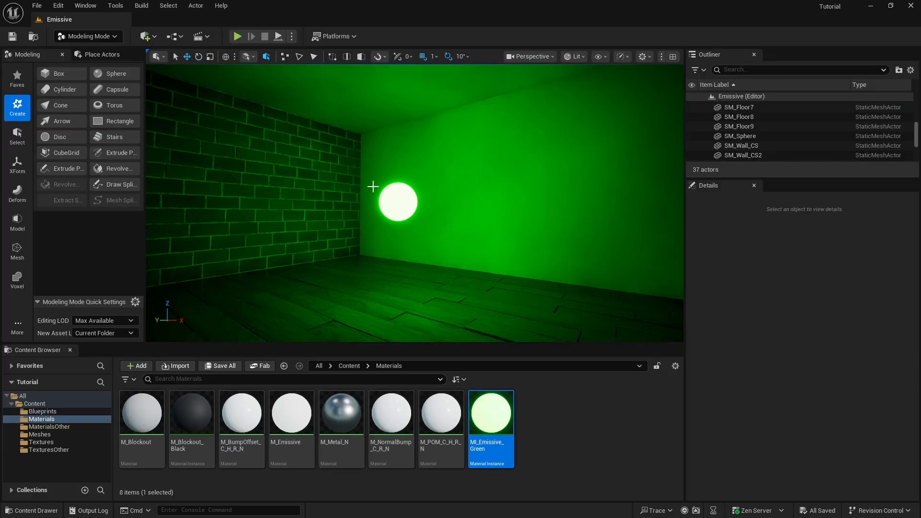
Step: Select the PostProcessVolume outside the room, review its Lumen Global Illumination settings and deselect it
right_click_drag(412, 163, 431, 150)
key("w")
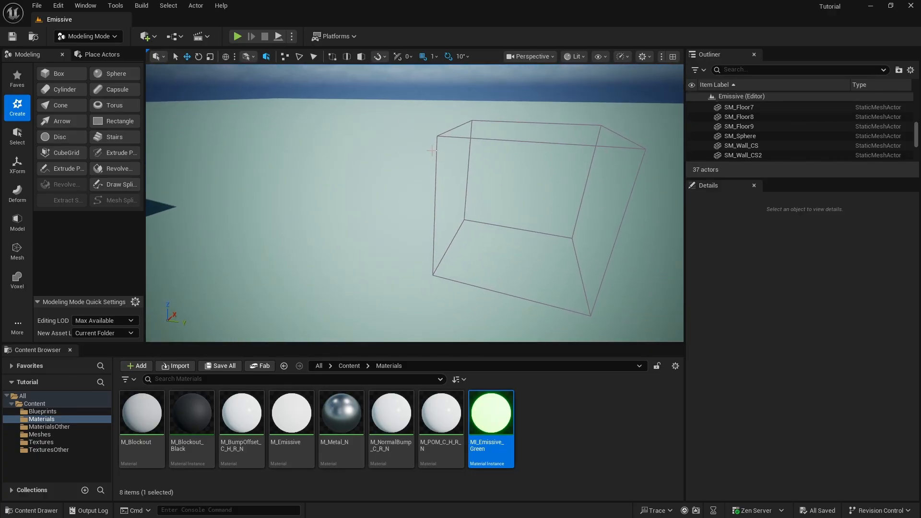
left_click(437, 148)
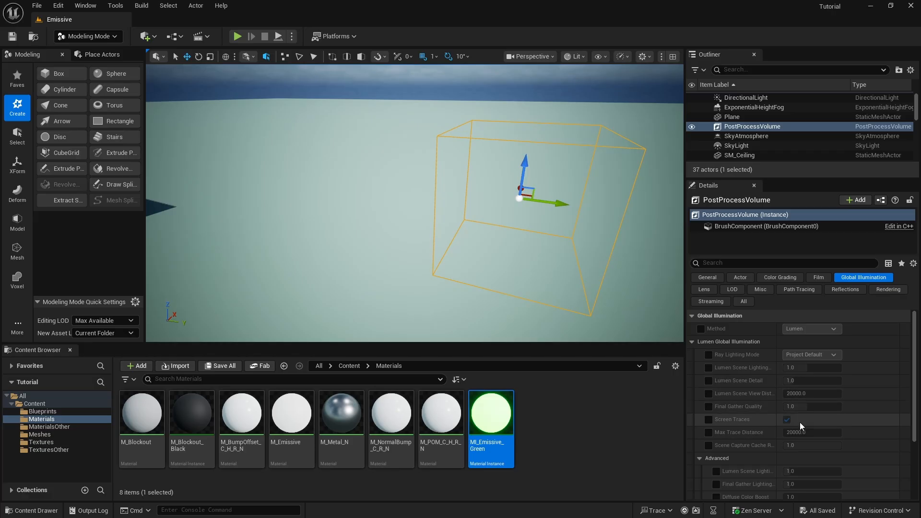
scroll(799, 422, "down", 3)
scroll(799, 422, "up", 4)
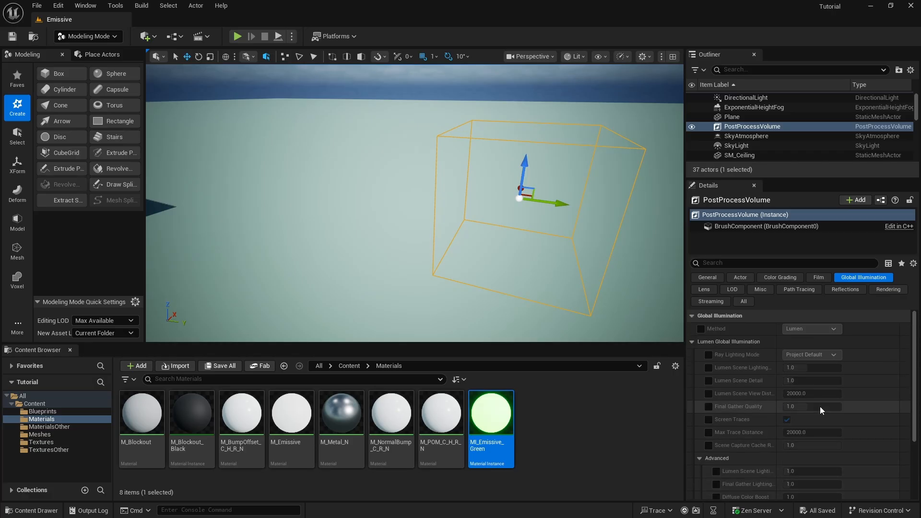
left_click(291, 132)
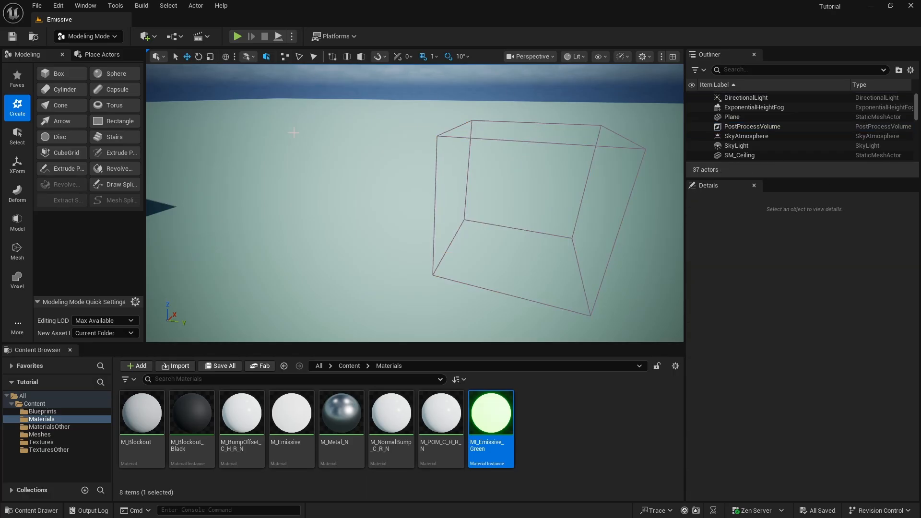
Step: Switch to Selection Mode, search the placeable actors for "post" to locate Post Process Volume, and clear the search
left_click(114, 36)
left_click(81, 53)
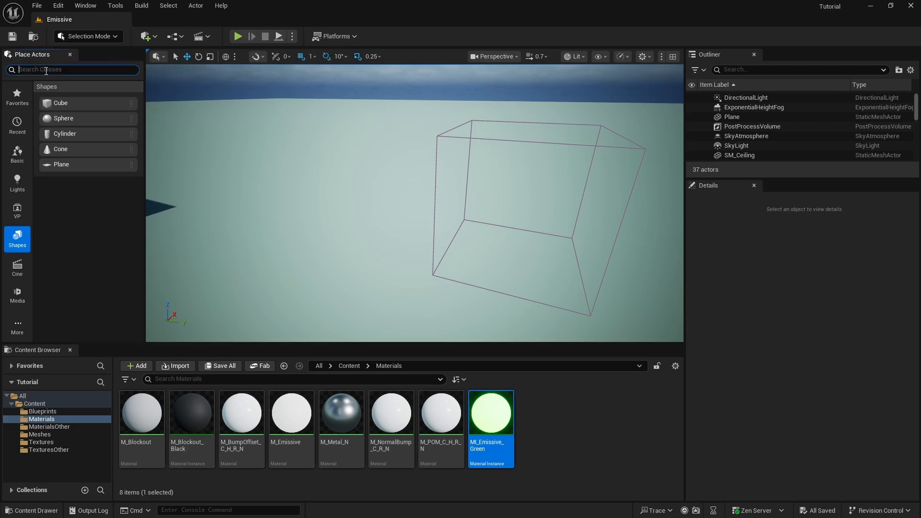
type("post")
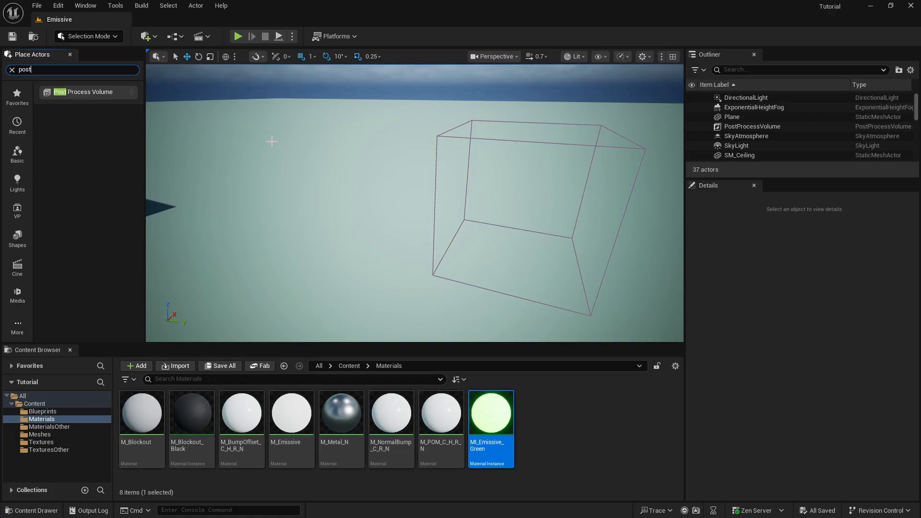
key("BackSpace")
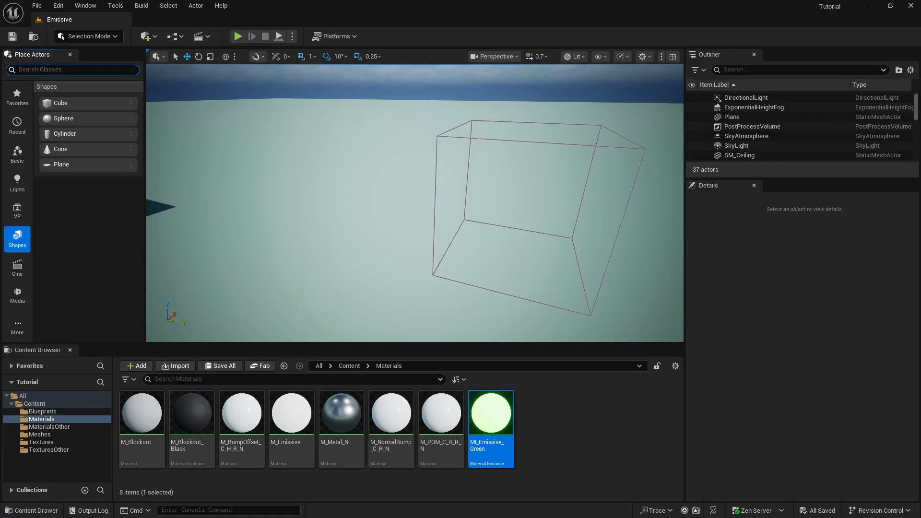
Step: Select the PostProcessVolume, filter its details by "unbou" to check Infinite Extent (Unbound), and clear the filter
left_click(478, 139)
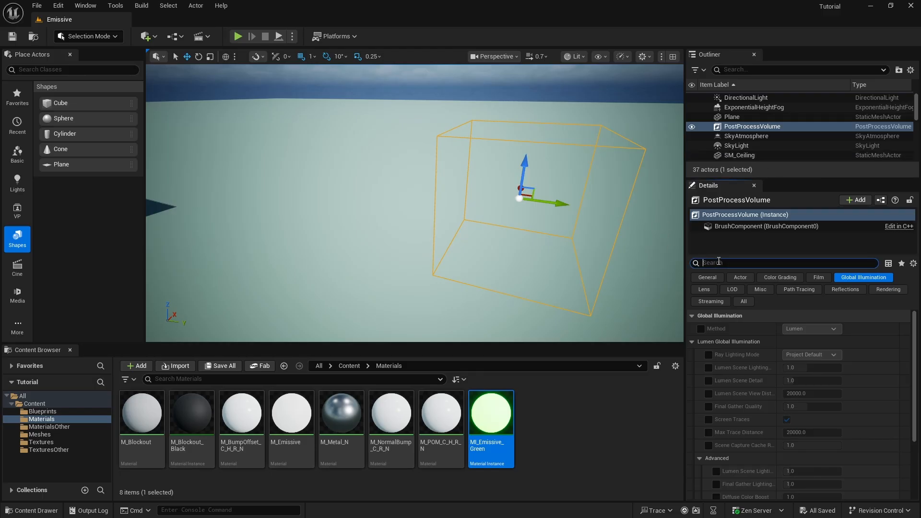
type("un")
key("BackSpace")
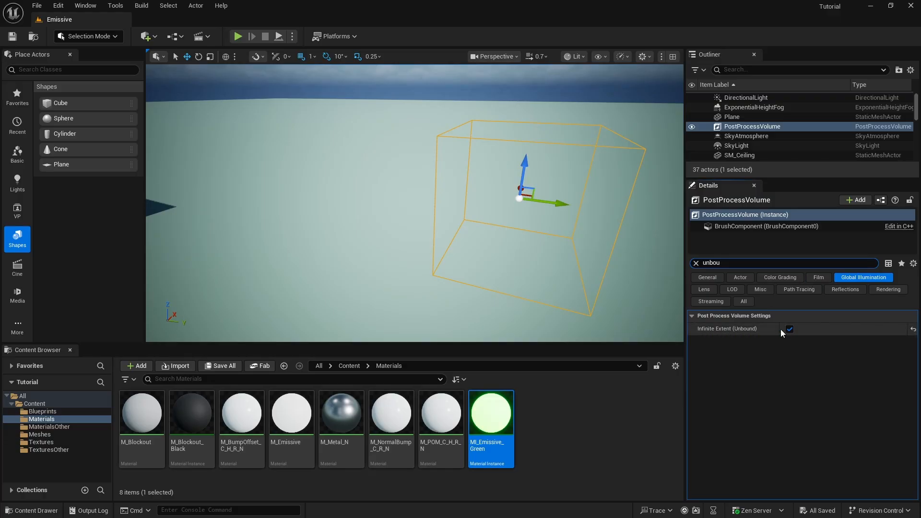
right_click_drag(517, 100, 500, 95)
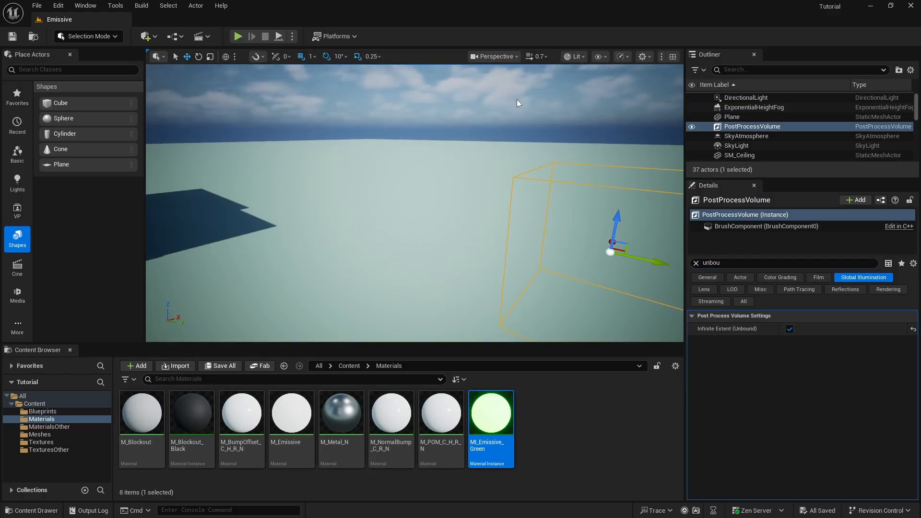
mouse_move(463, 166)
right_mouse_down()
mouse_move(464, 207)
mouse_move(463, 182)
right_mouse_up()
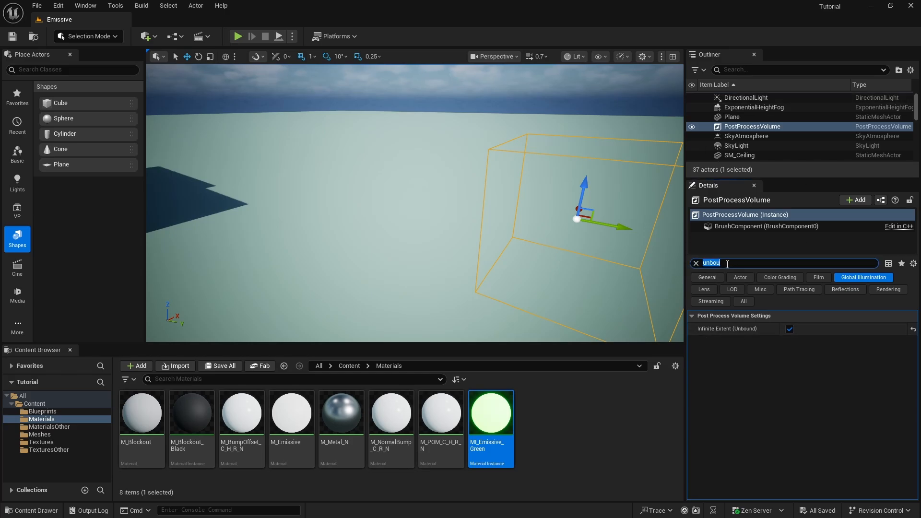
key("BackSpace")
Step: Return to the dark room and examine the sphere's glow on the brick wall, ceiling and floor from a distance
mouse_move(405, 210)
right_mouse_down()
mouse_move(441, 206)
mouse_move(307, 200)
mouse_move(395, 200)
right_mouse_up()
key("s")
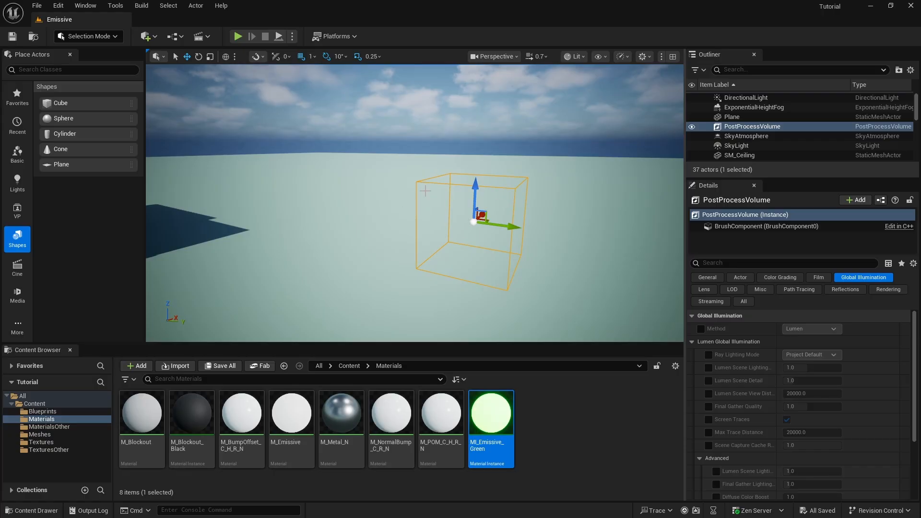
mouse_move(384, 152)
right_mouse_down()
mouse_move(288, 136)
mouse_move(192, 140)
mouse_move(380, 152)
right_mouse_up()
key("w")
key("s")
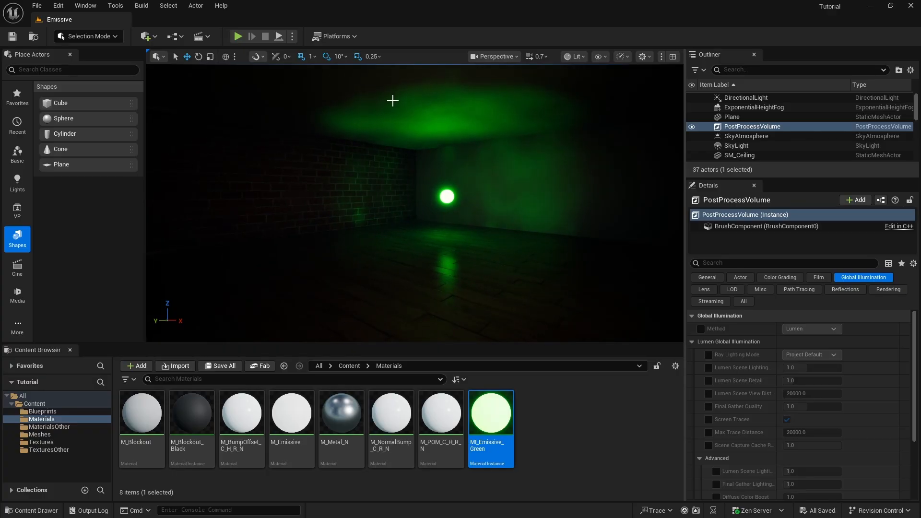
key("s")
right_click_drag(487, 157, 385, 155)
key("w")
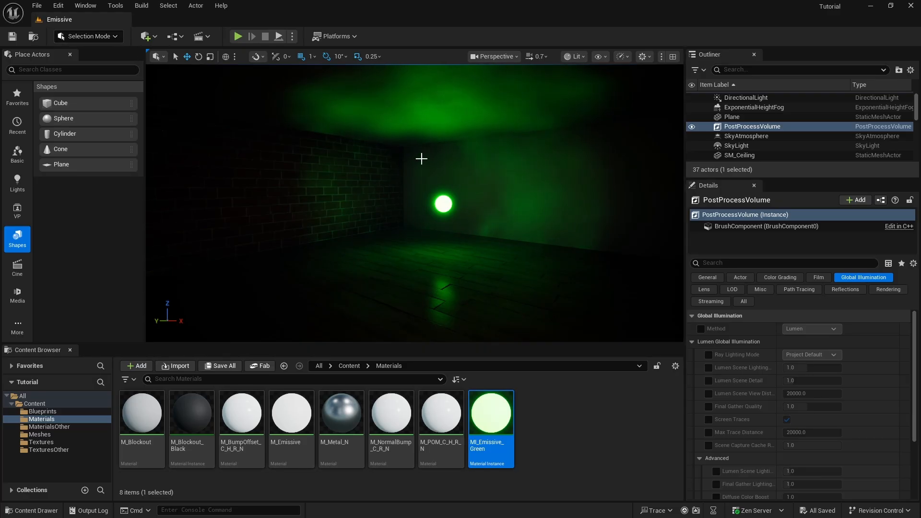
Step: Select the PostProcessVolume and filter its details to the Global Illumination settings
left_click(753, 126)
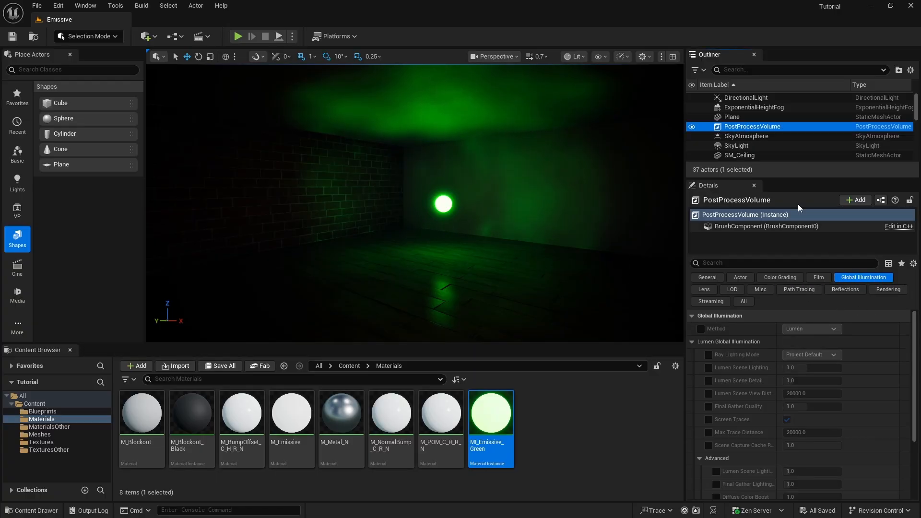
left_click(744, 118)
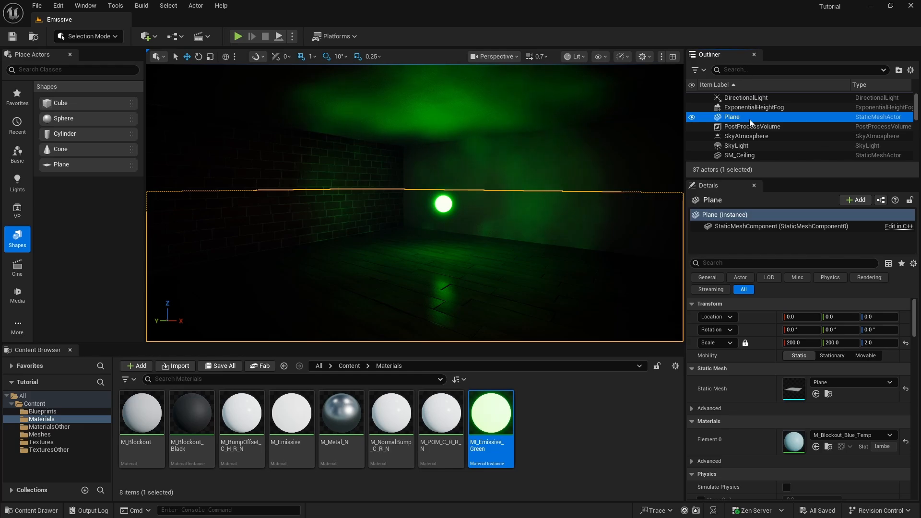
left_click(752, 126)
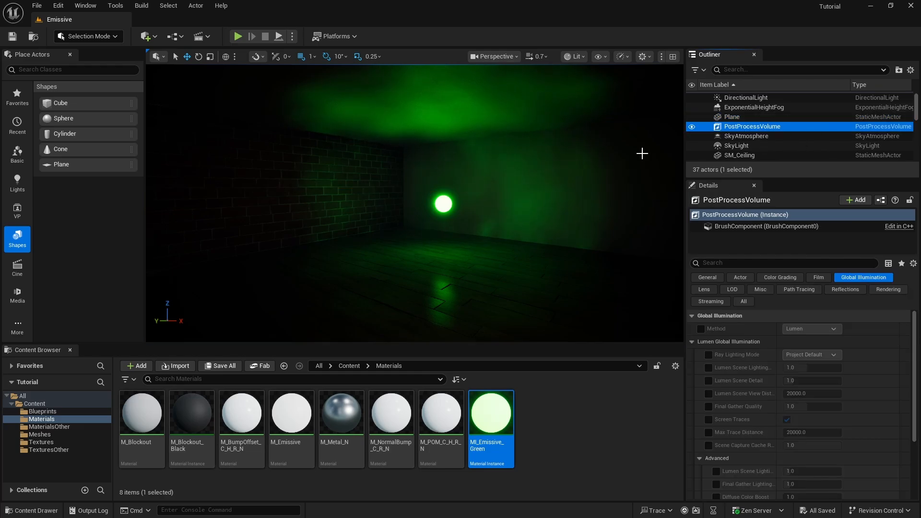
left_click(715, 277)
left_click(740, 277)
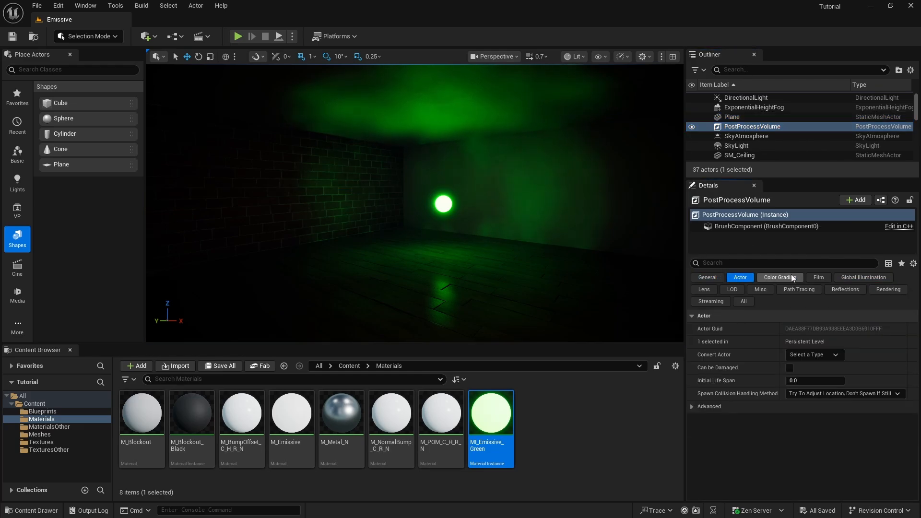
left_click(847, 276)
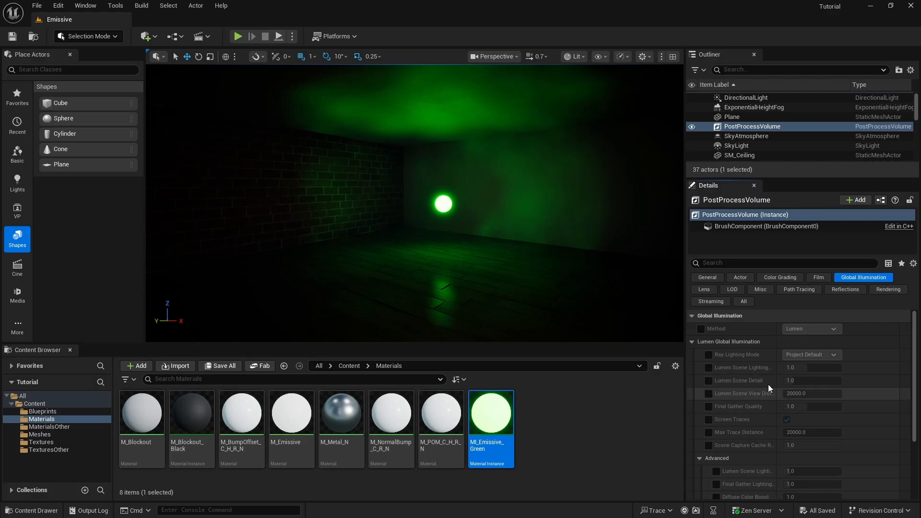
Step: Override Screen Traces in the volume's Lumen Global Illumination settings, disable it, and save all changes
mouse_move(451, 195)
right_mouse_down()
mouse_move(431, 183)
mouse_move(442, 273)
mouse_move(456, 193)
right_mouse_up()
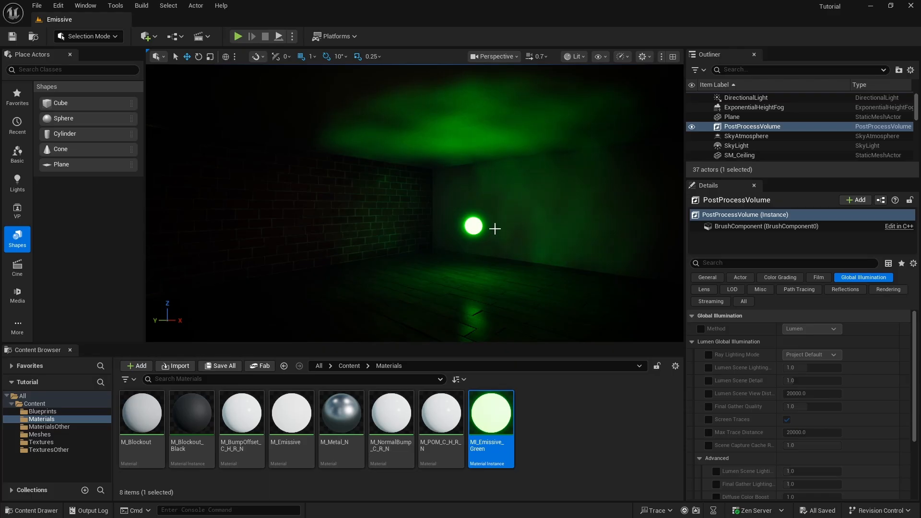
right_click_drag(484, 223, 488, 317)
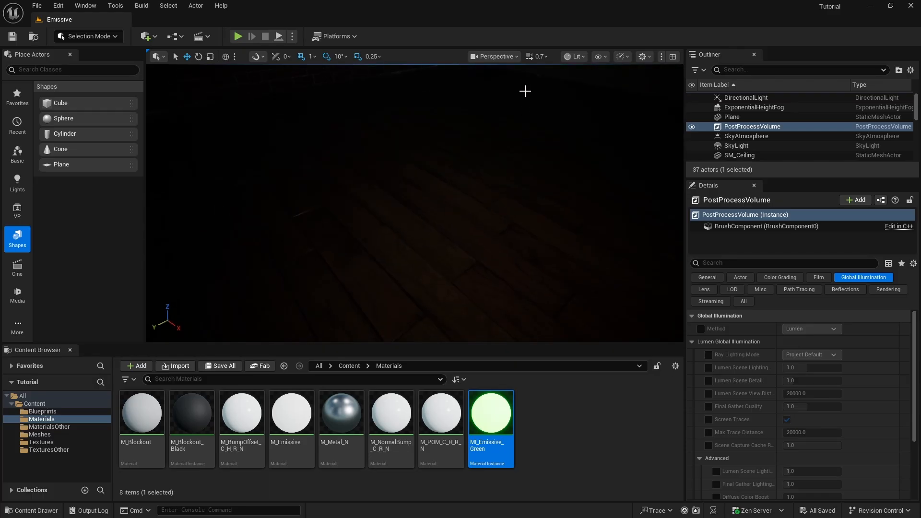
right_click_drag(479, 123, 549, 111)
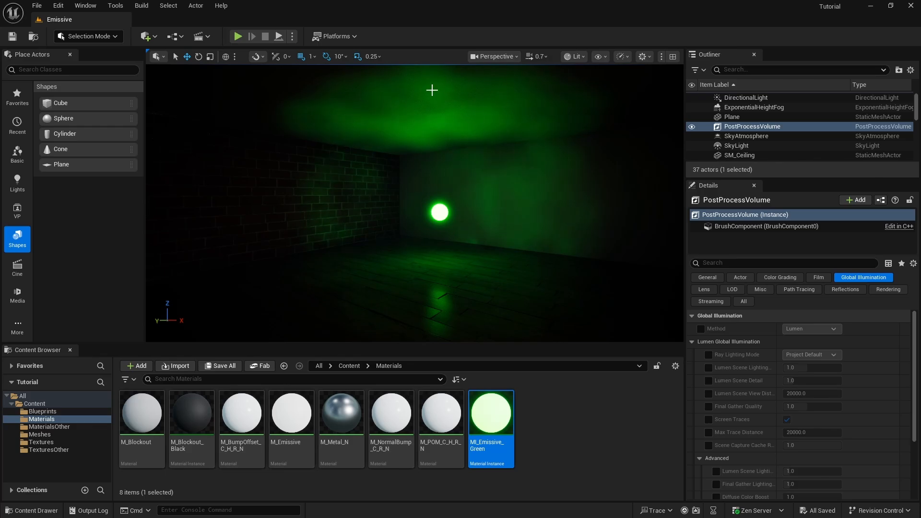
mouse_move(432, 88)
right_mouse_down()
mouse_move(433, 154)
mouse_move(433, 91)
right_mouse_up()
right_click_drag(430, 158, 460, 164)
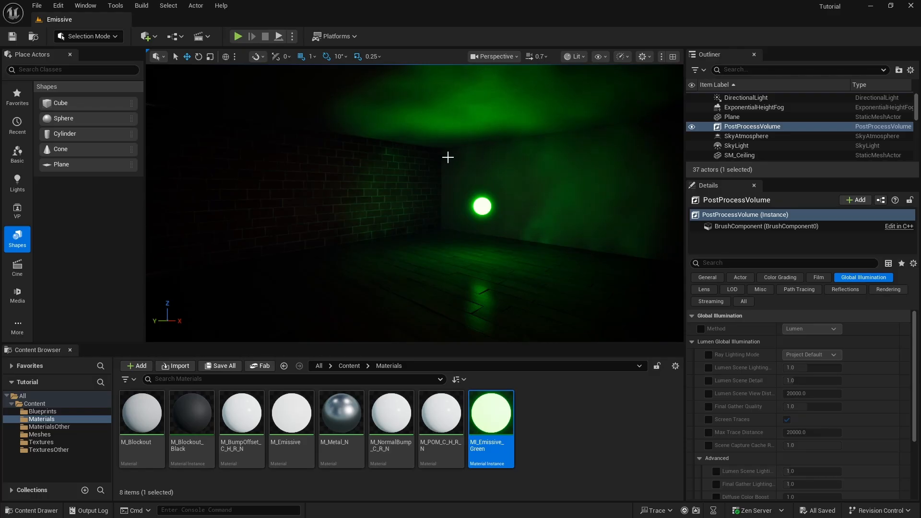
right_click_drag(530, 167, 537, 199)
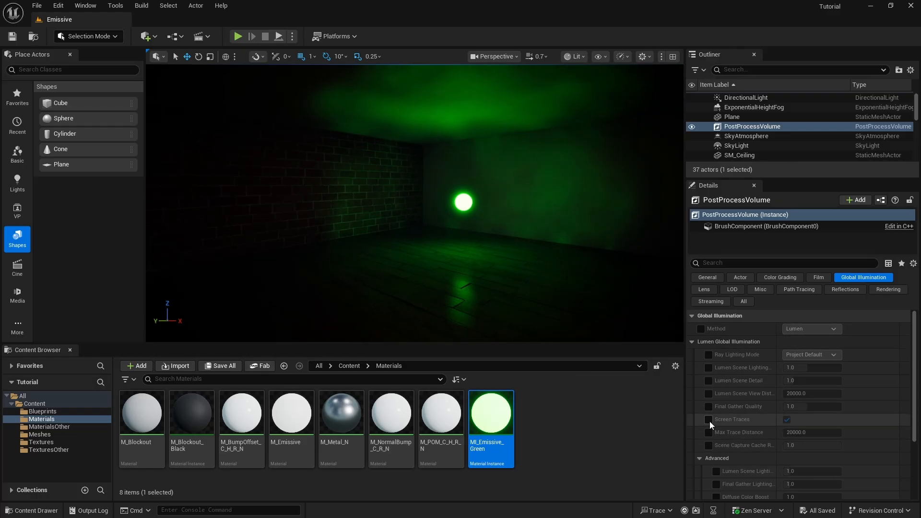
left_click(709, 420)
left_click(787, 420)
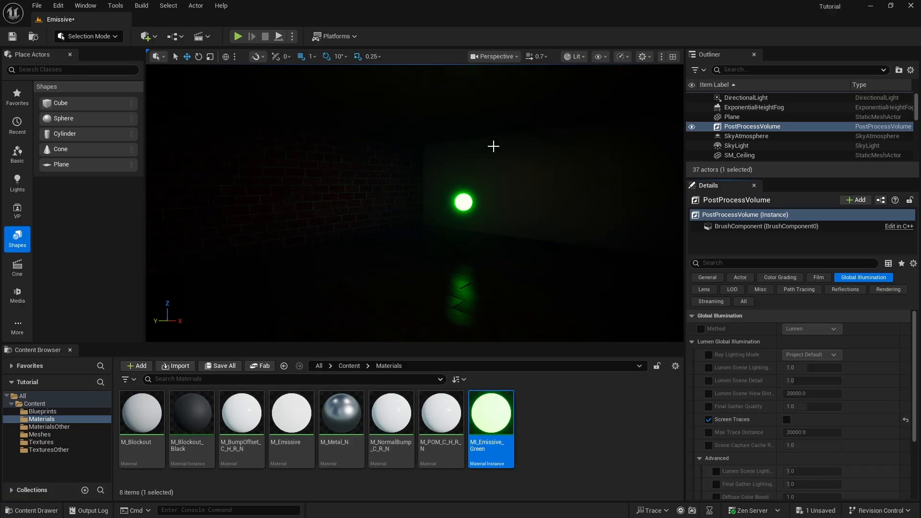
left_click(37, 6)
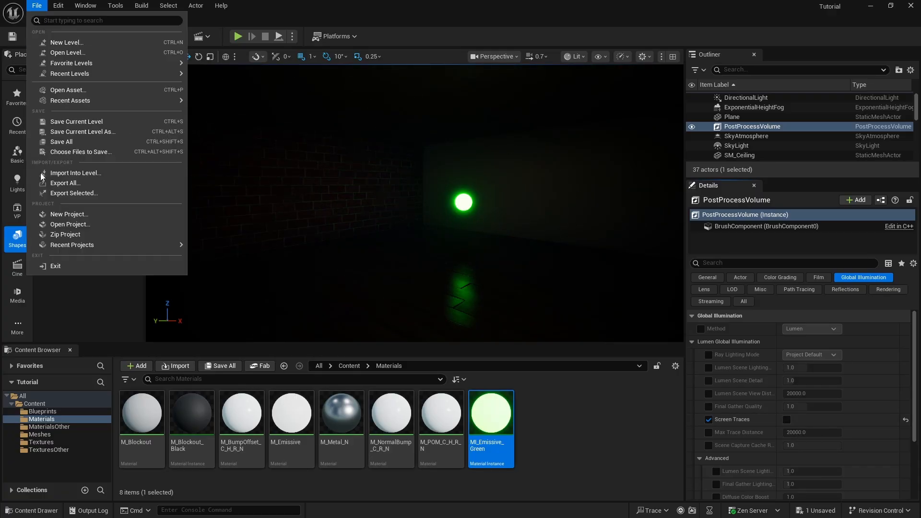
left_click(70, 143)
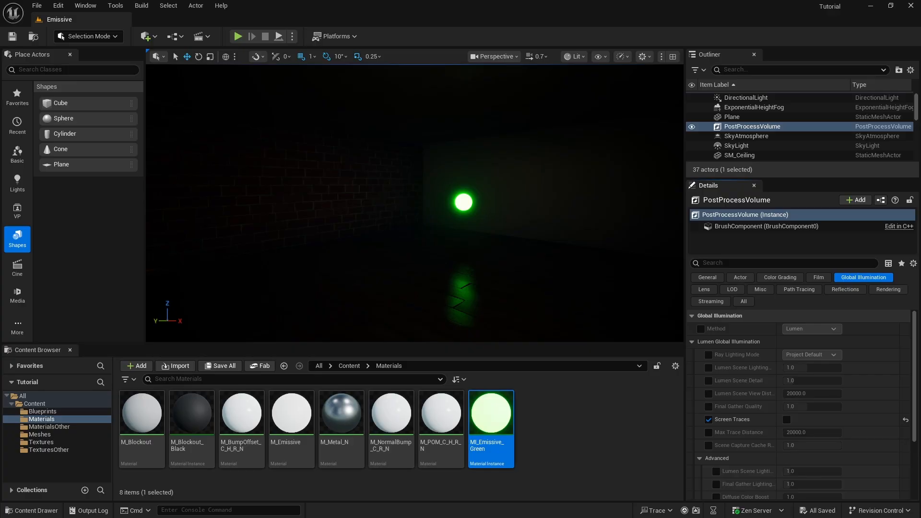
Step: Examine the sphere's green light on the walls, floor and ceiling at different distances with Screen Traces off
right_click_drag(545, 184, 532, 190)
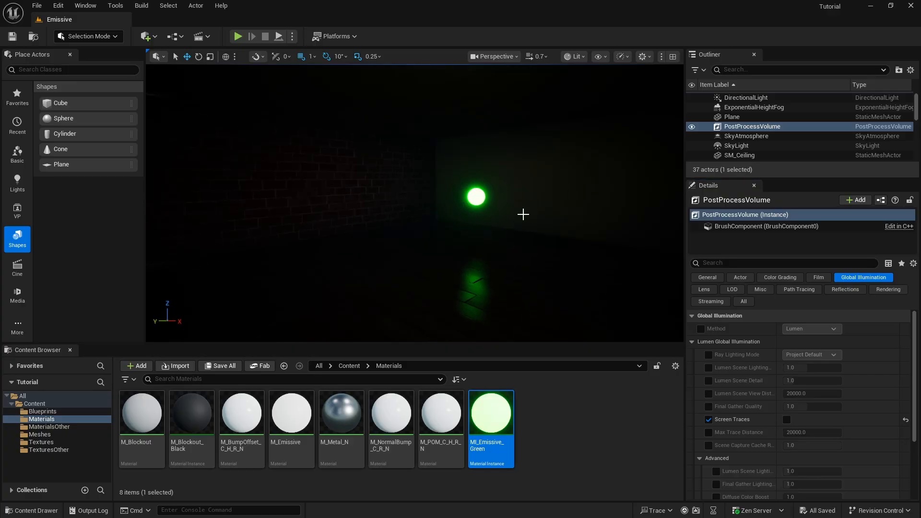
right_click_drag(464, 223, 473, 190)
key("w")
key("w")
key("s")
right_click_drag(432, 218, 464, 224)
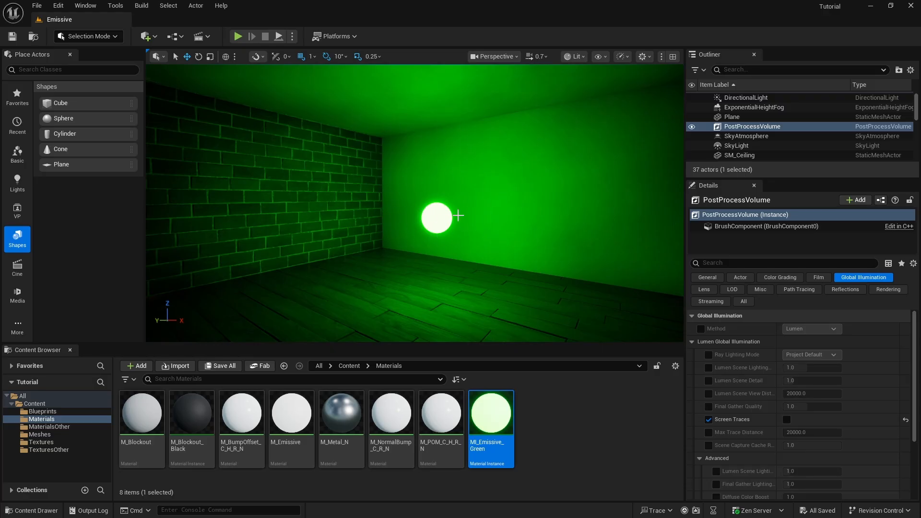
mouse_move(468, 195)
right_mouse_down()
mouse_move(466, 173)
mouse_move(469, 195)
right_mouse_up()
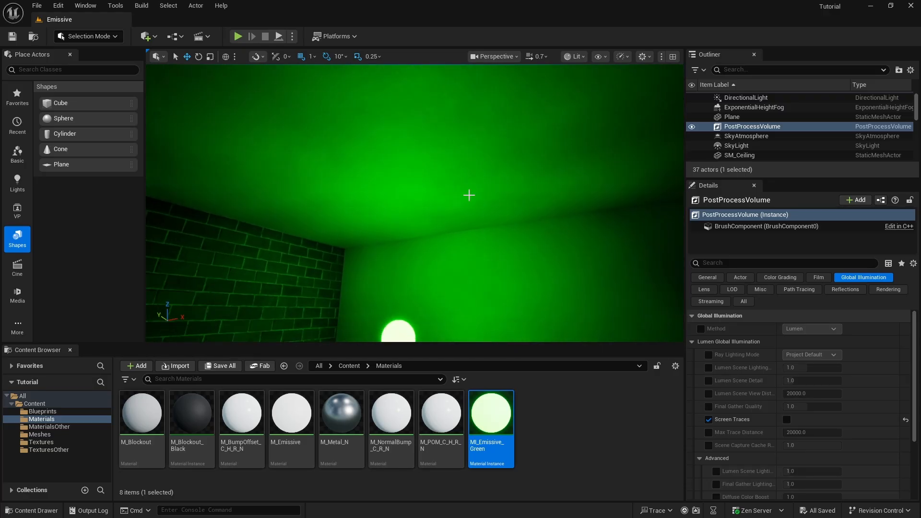
right_click_drag(503, 168, 497, 201)
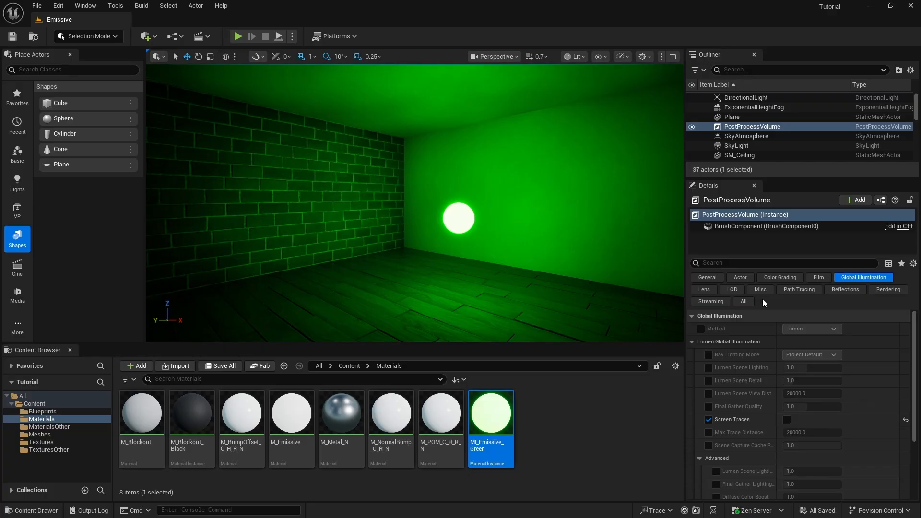
Step: Override Final Gather Quality on the PostProcessVolume and set it to 2.0
left_click(709, 406)
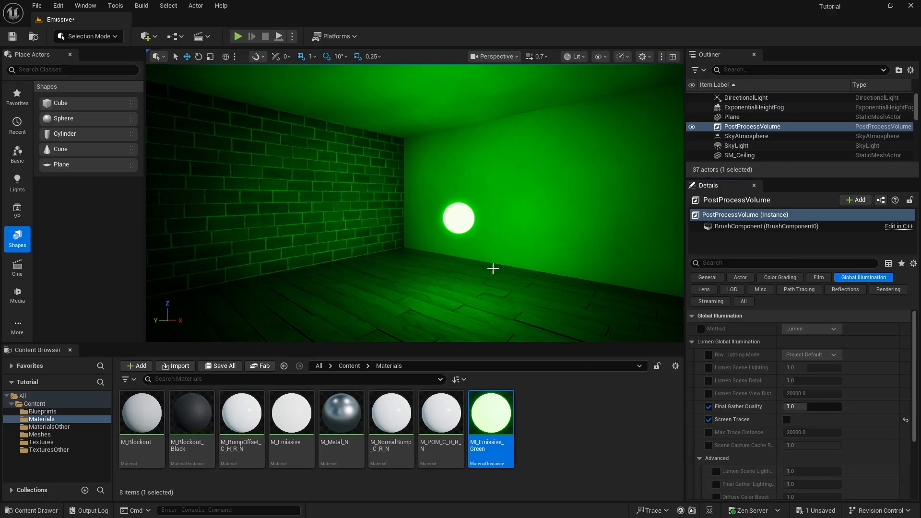
right_click_drag(493, 267, 513, 202)
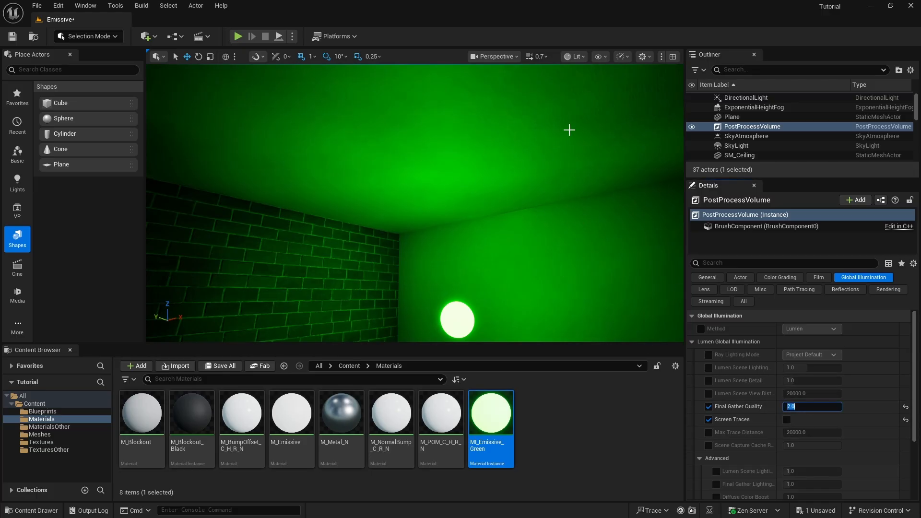
mouse_move(560, 133)
right_mouse_down()
mouse_move(441, 134)
mouse_move(568, 180)
mouse_move(499, 146)
mouse_move(431, 161)
mouse_move(355, 194)
mouse_move(455, 153)
mouse_move(504, 168)
mouse_move(485, 144)
mouse_move(545, 144)
right_mouse_up()
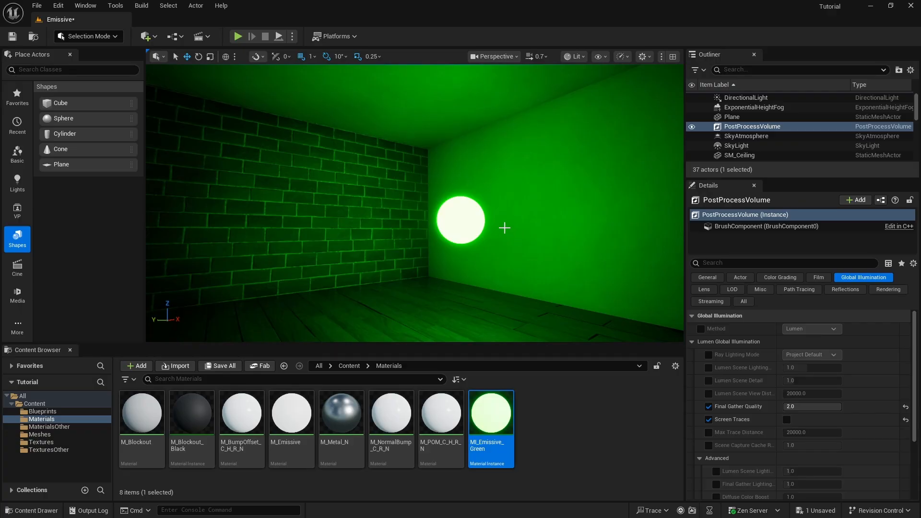
Step: Inspect the lighting around the sphere from near and slightly farther away, and save all changes
right_click_drag(476, 218, 482, 233)
key("w")
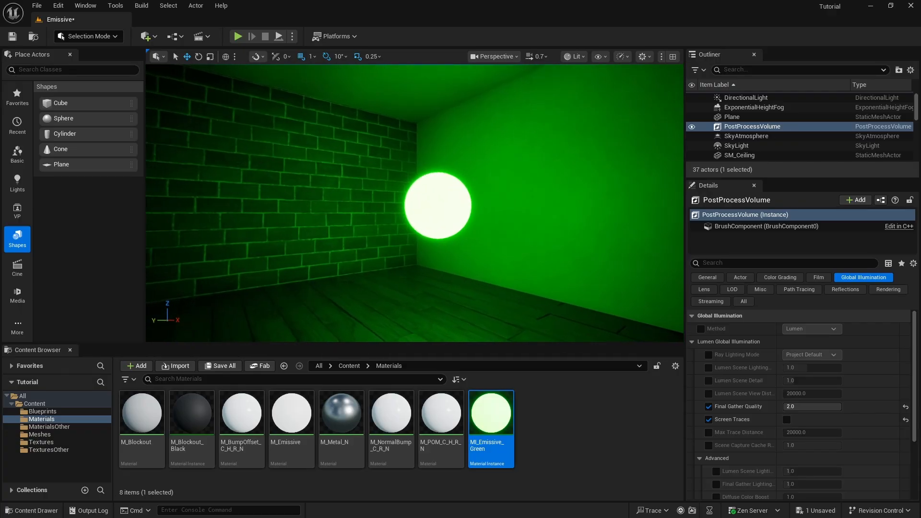
key("s")
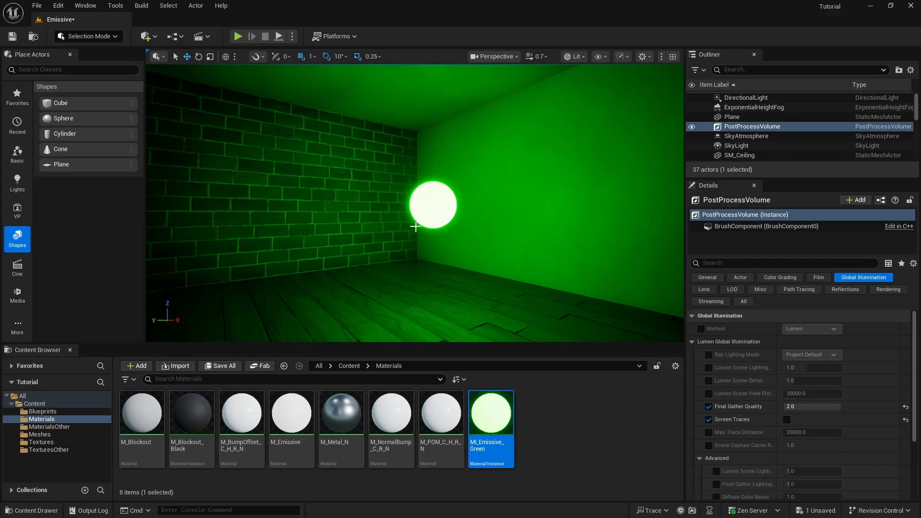
key("s")
key("a")
right_click_drag(416, 227, 449, 226)
key("s")
key("w")
key("d")
mouse_move(288, 110)
right_mouse_down()
mouse_move(322, 110)
mouse_move(271, 115)
right_mouse_up()
left_click(39, 7)
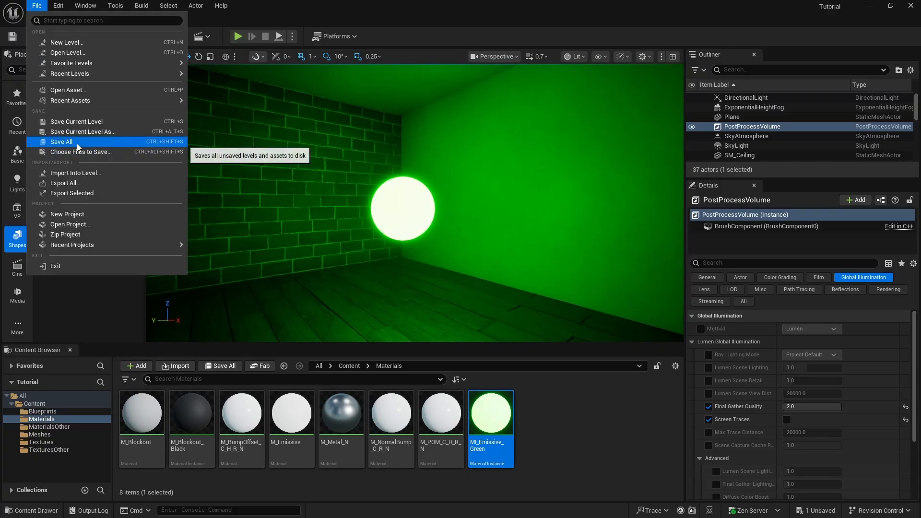
left_click(72, 142)
Step: Approach and back away from the sphere repeatedly to find the distance at which its light on the room changes
mouse_move(530, 191)
right_mouse_down()
mouse_move(518, 191)
mouse_move(561, 190)
mouse_move(543, 185)
mouse_move(538, 196)
mouse_move(542, 190)
right_mouse_up()
key("w")
key("s")
key("w")
key("s")
key("w")
key("s")
key("w")
key("s")
key("d")
key("w")
key("s")
right_click_drag(603, 198, 600, 200)
key("w")
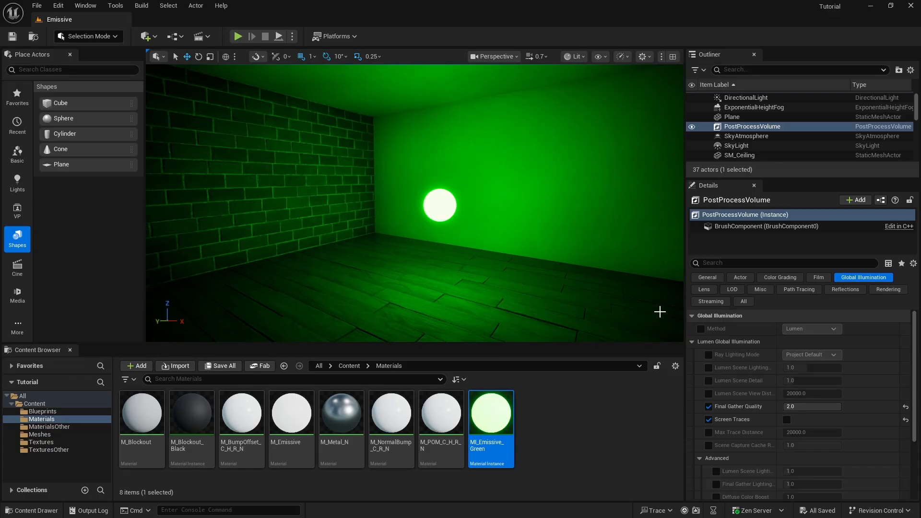
key("s")
right_click_drag(491, 230, 507, 235)
key("w")
Step: Override Lumen Scene Detail, raise it to about 1.71, and check the sphere's glow from outside the doorway and up close
left_click(709, 381)
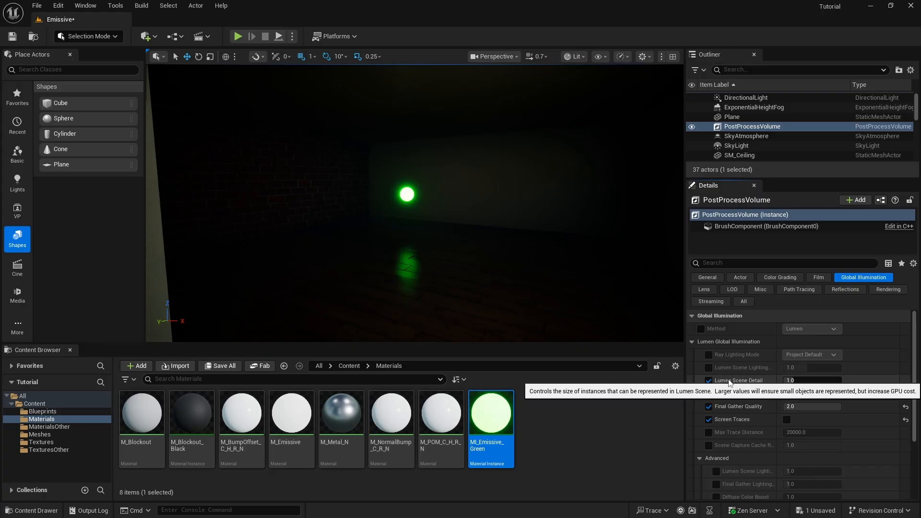
left_click_drag(808, 382, 816, 382)
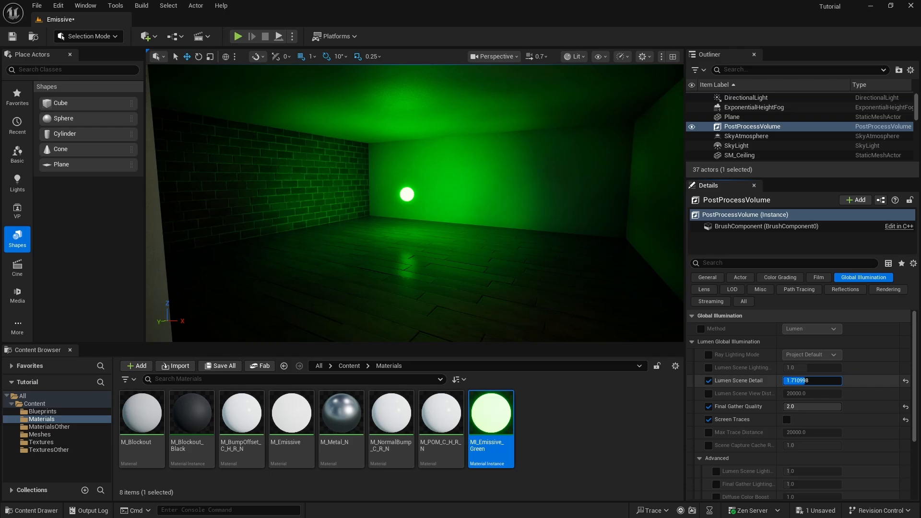
key("s")
key("w")
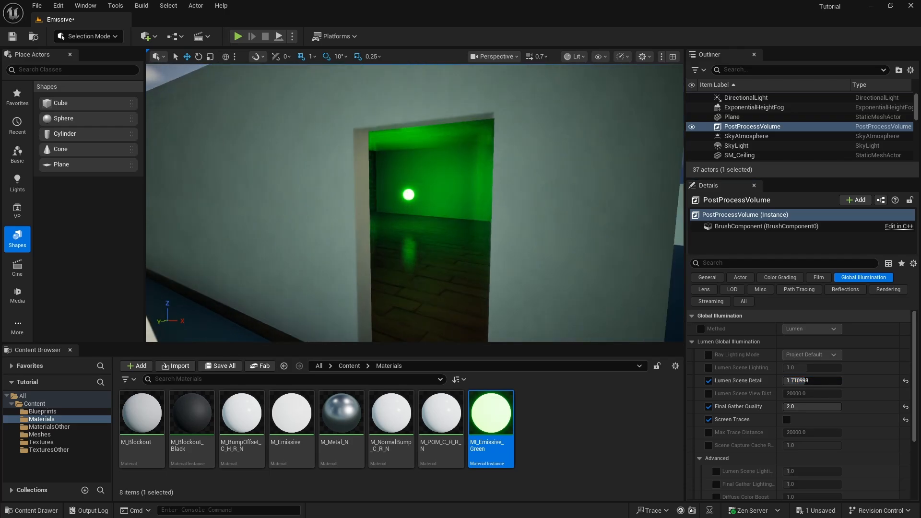
key("w")
key("w")
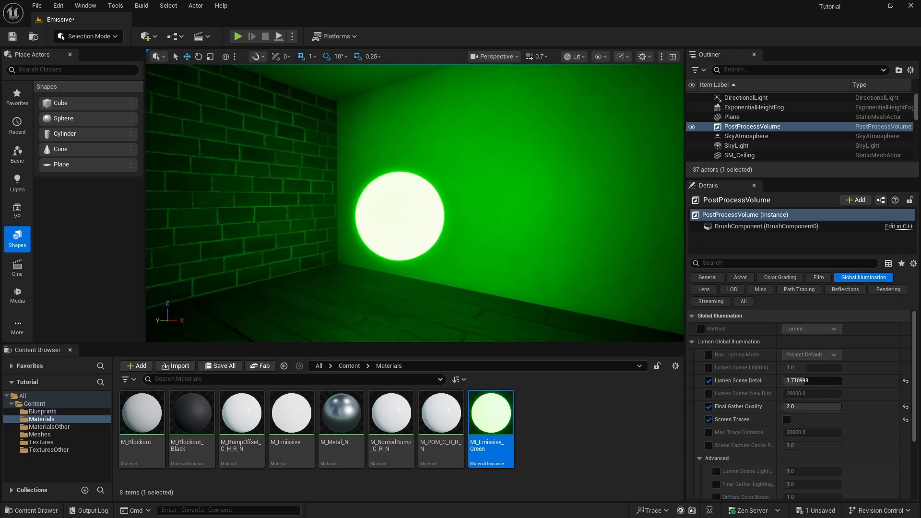
right_click_drag(514, 272, 513, 272)
key("s")
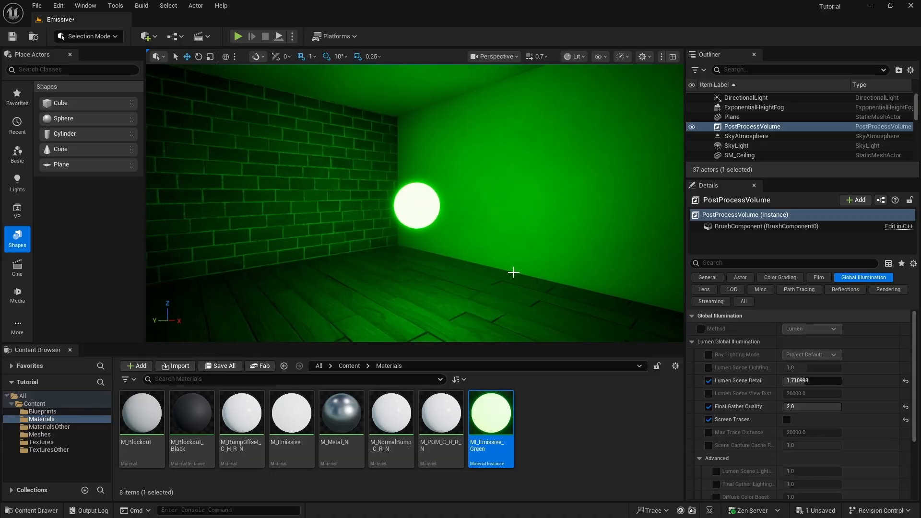
Step: Set Lumen Scene Detail to 1.5 and check the room's lighting from outside and inside
left_click(818, 382)
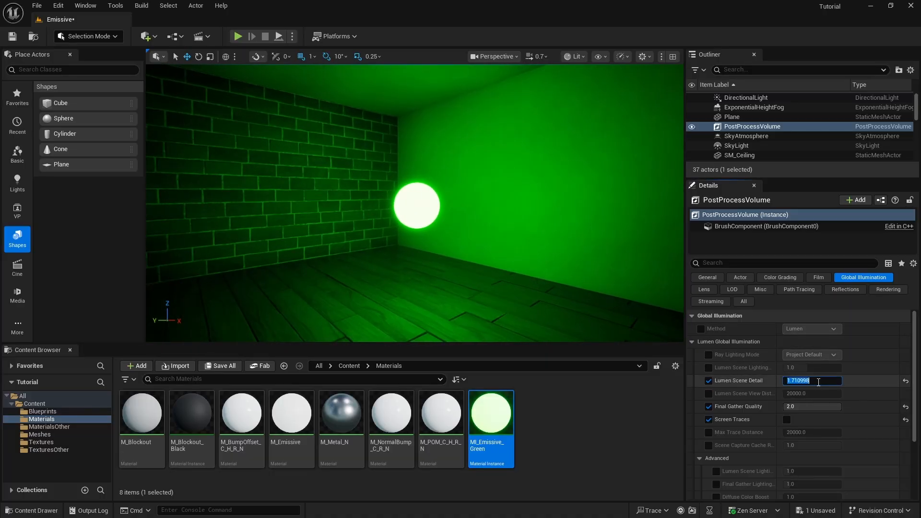
type("1.5")
key("Return")
key("s")
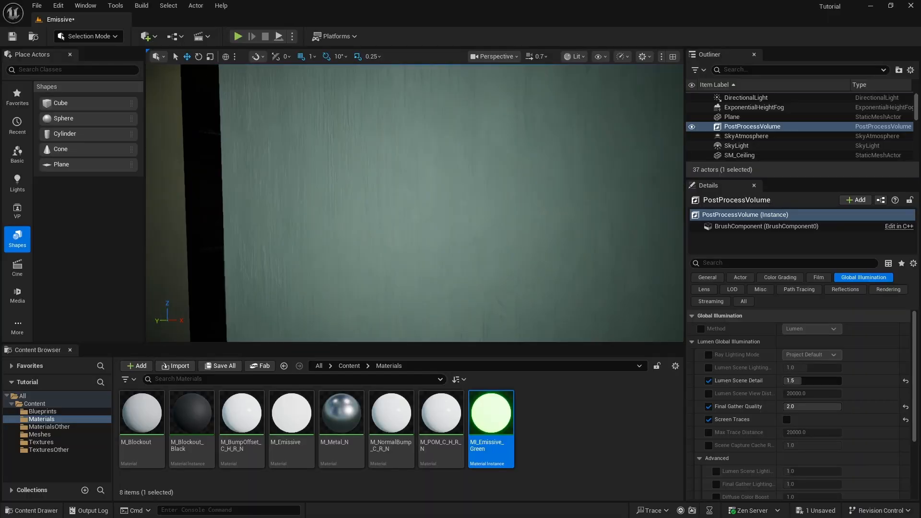
key("w")
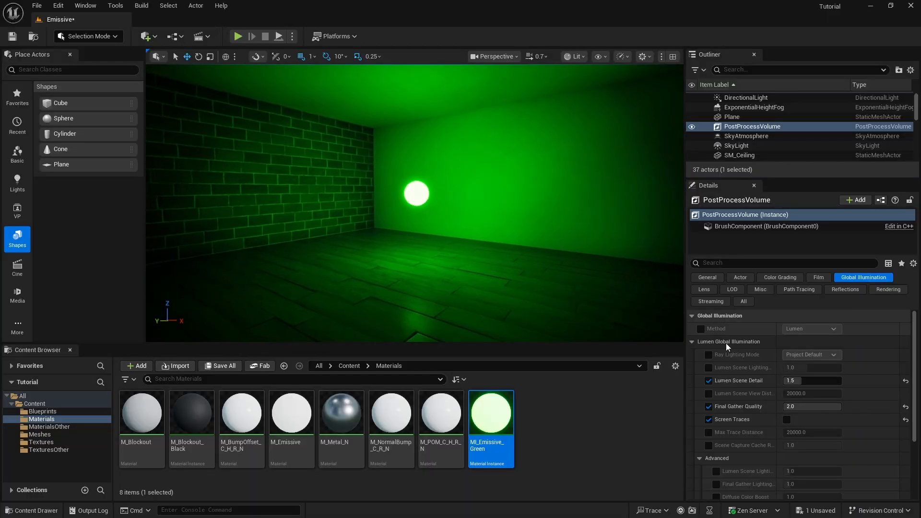
Step: Set Lumen Scene Detail to 1.75 and check the sphere's light in the room from far and near
left_click(806, 380)
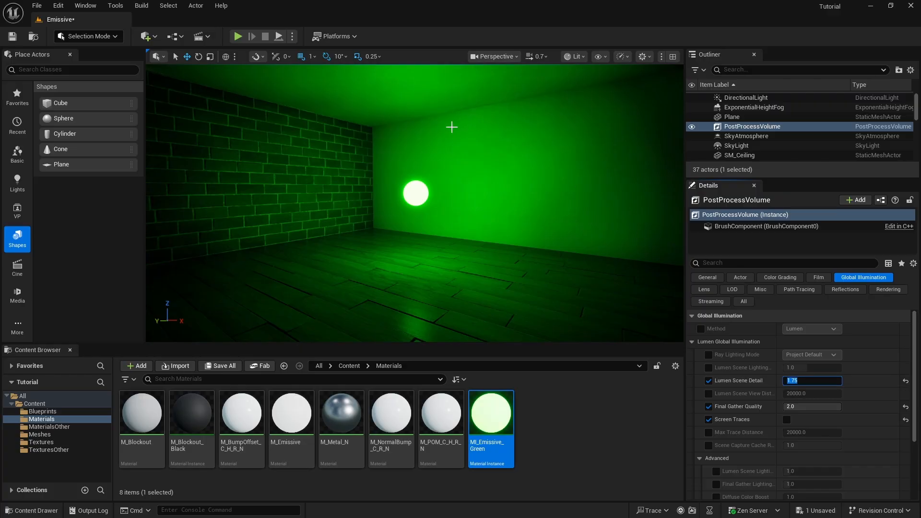
key("s")
right_click_drag(452, 126, 376, 130)
key("d")
key("w")
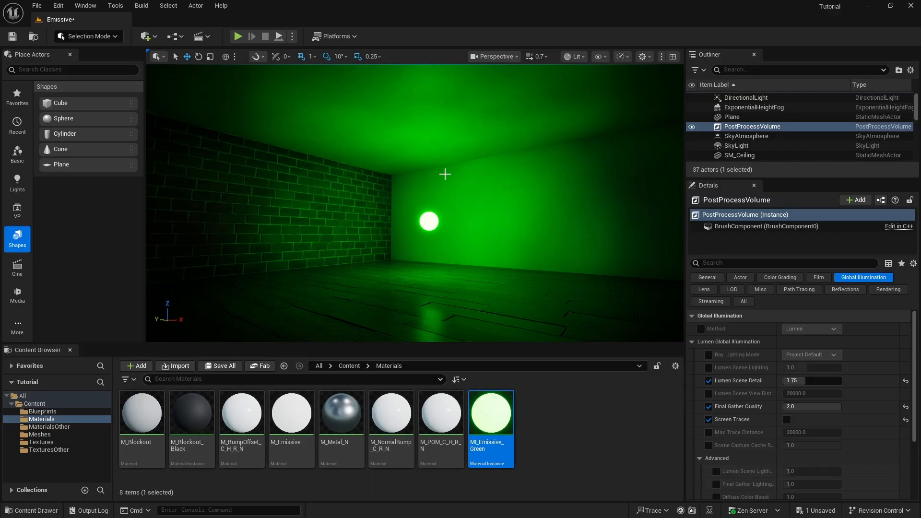
right_click_drag(449, 250, 444, 249)
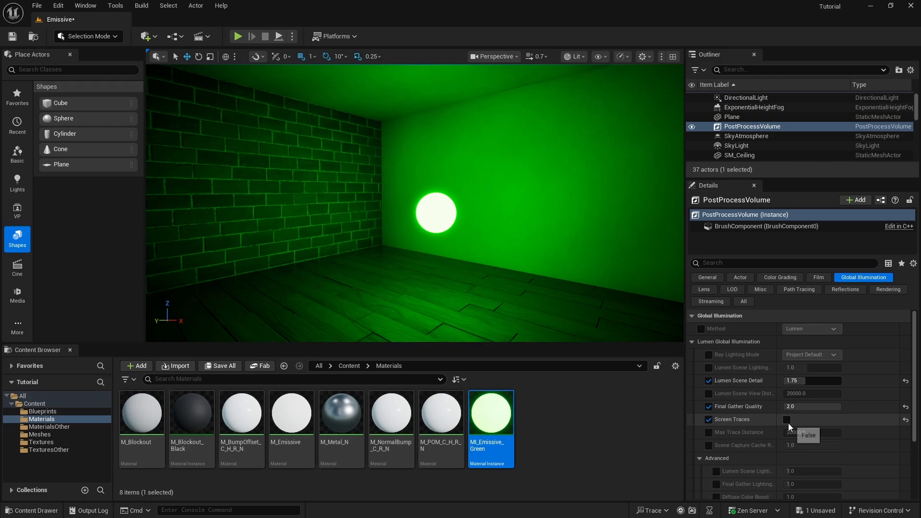
Step: Back away from the sphere and return to check its light on the brick wall and floor
right_click_drag(498, 201, 494, 202)
mouse_move(537, 181)
right_mouse_down()
mouse_move(484, 152)
mouse_move(540, 192)
mouse_move(532, 184)
right_mouse_up()
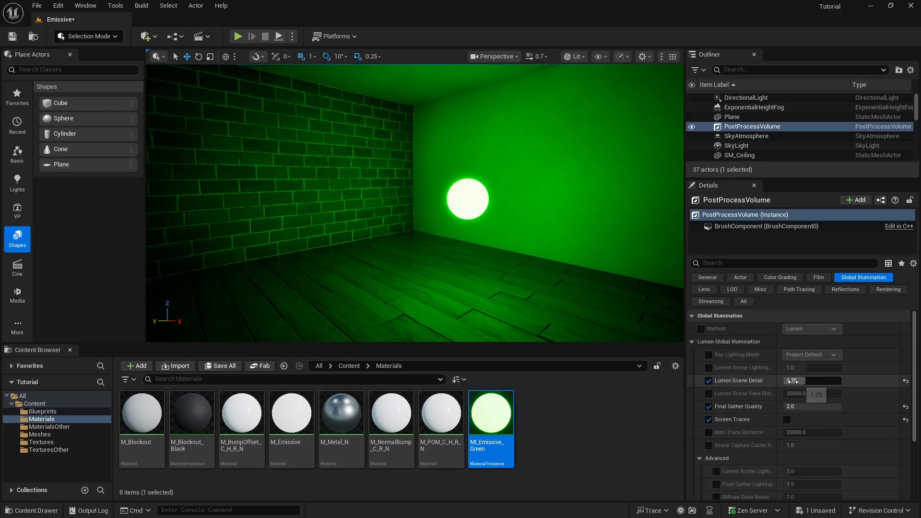
key("s")
right_click_drag(428, 174, 451, 185)
key("w")
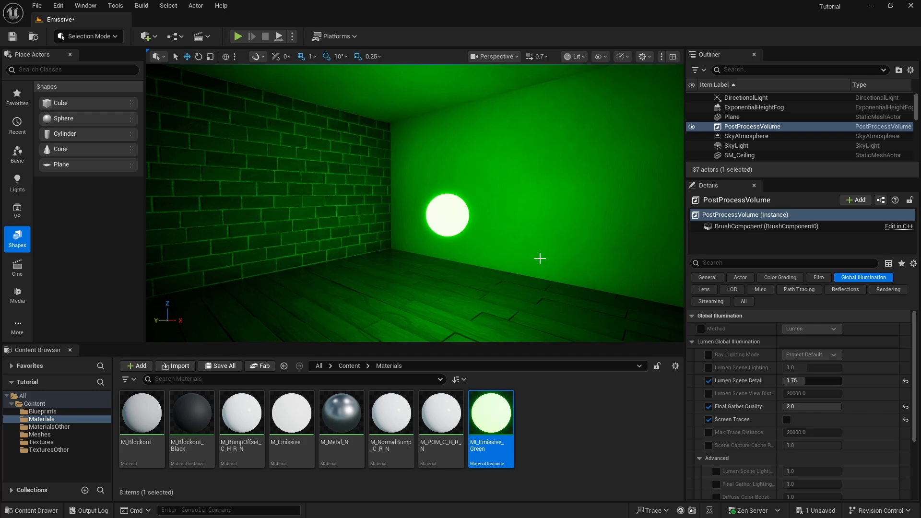
Step: Turn off Affect Dynamic Indirect Lighting and Affect Distance Field Lighting on the sphere and check the room's lighting
left_click(458, 211)
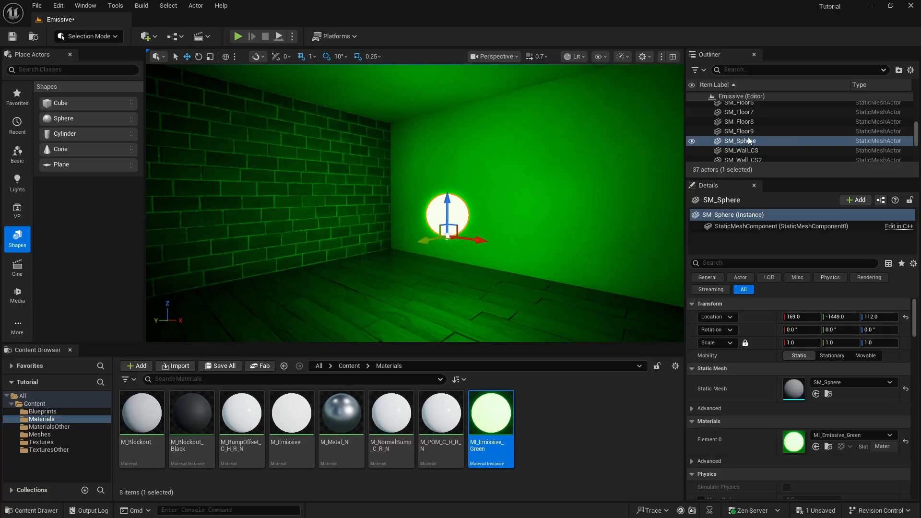
scroll(760, 373, "down", 8)
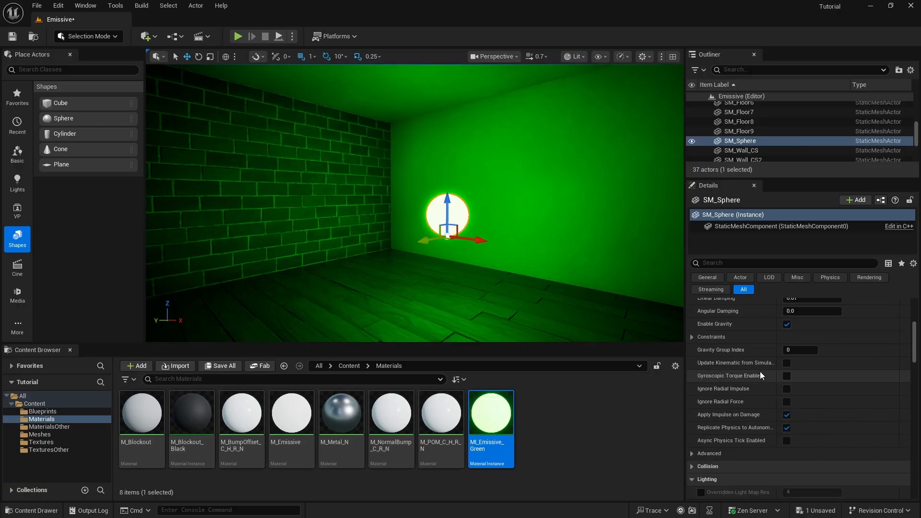
scroll(760, 372, "down", 10)
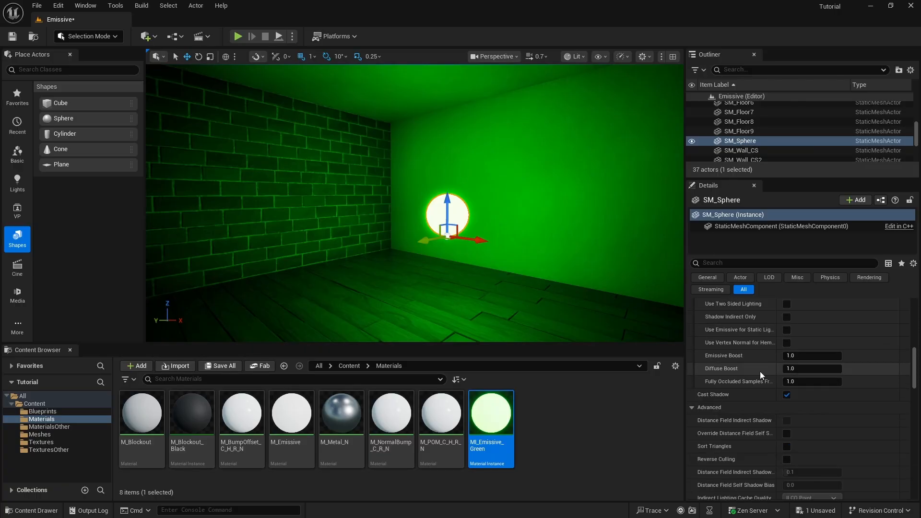
scroll(760, 375, "down", 2)
scroll(759, 374, "down", 5)
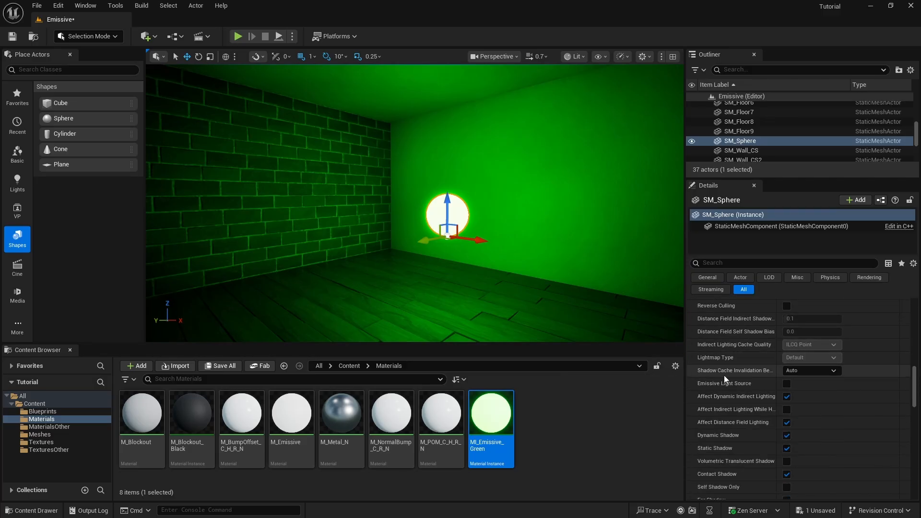
scroll(778, 388, "down", 2)
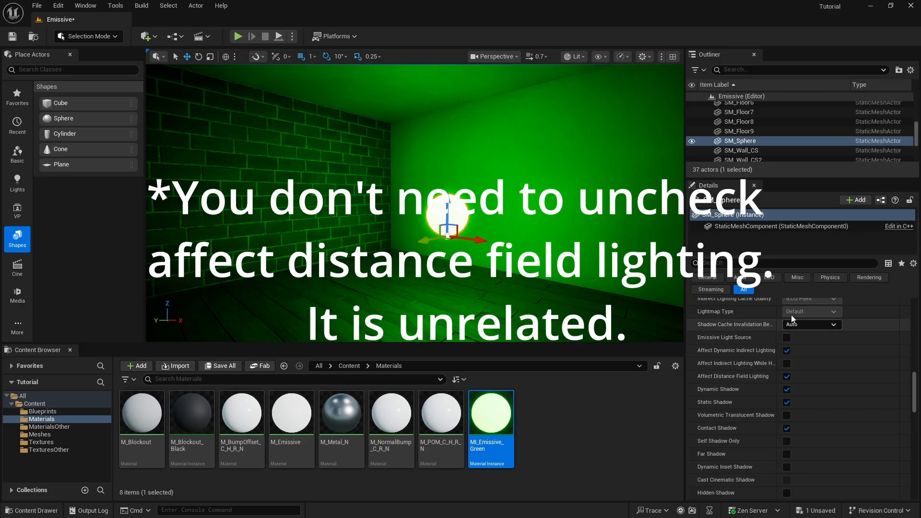
left_click(786, 351)
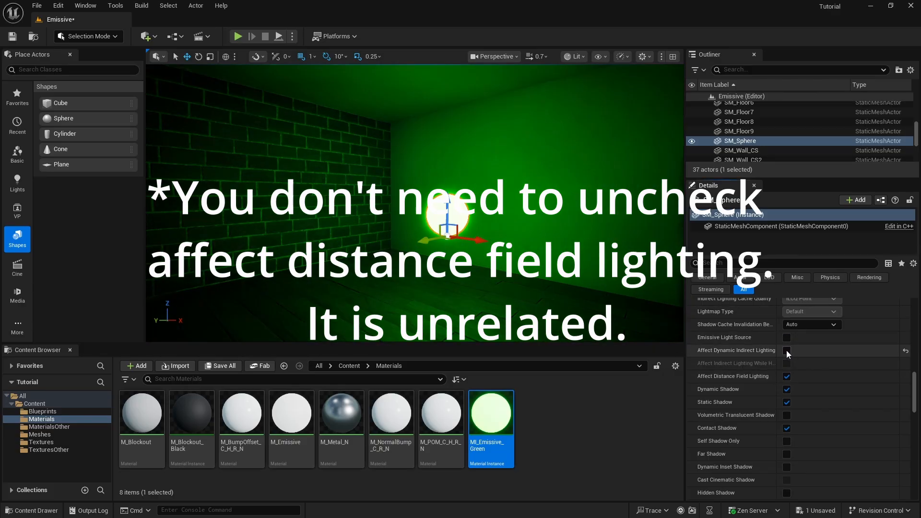
left_click(786, 376)
right_click_drag(462, 238, 178, 231)
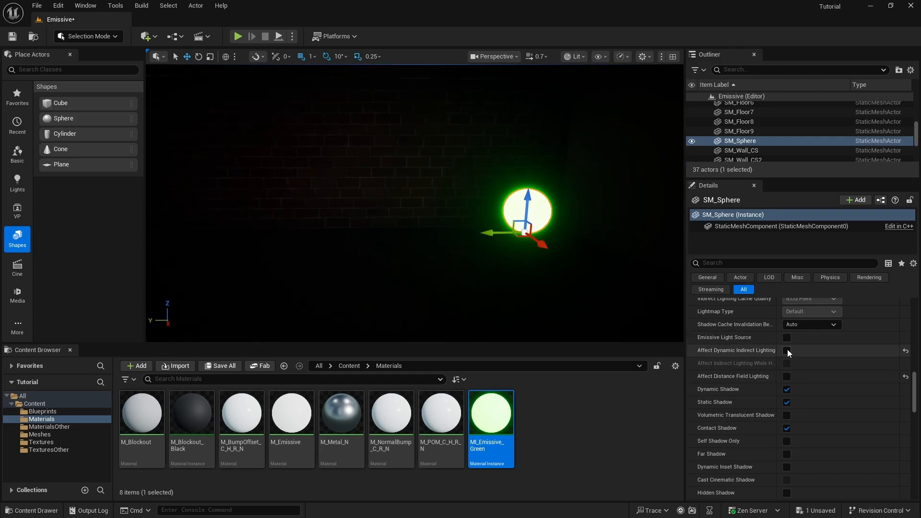
Step: Turn Affect Dynamic Indirect Lighting and Affect Distance Field Lighting back on for the sphere and save everything
left_click(787, 350)
left_click(787, 377)
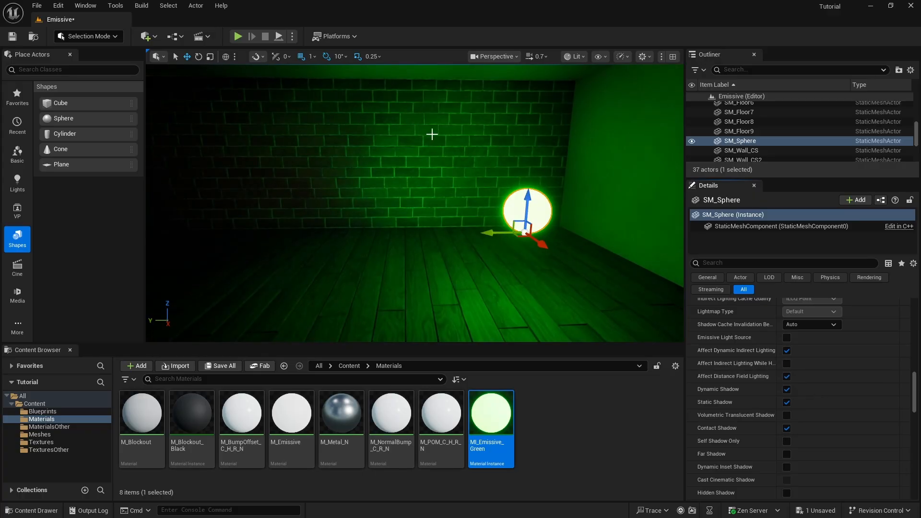
right_click_drag(431, 134, 470, 138)
left_click(37, 6)
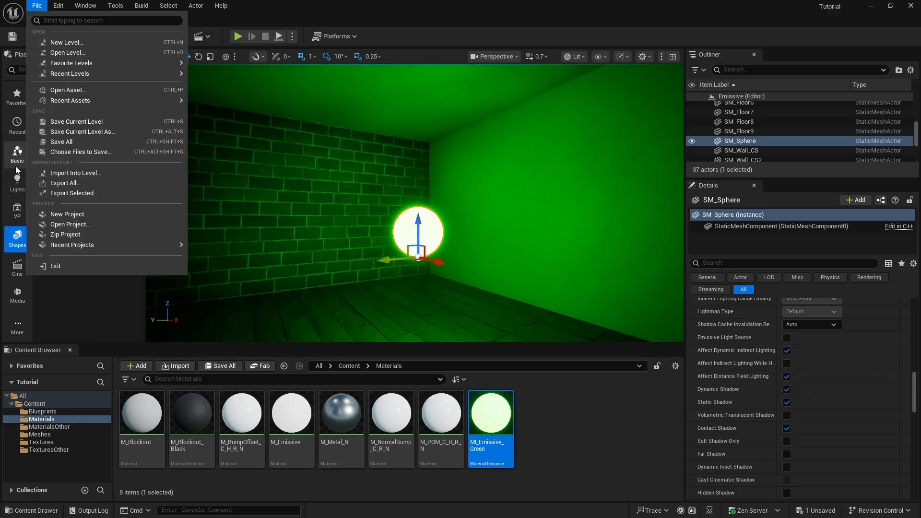
left_click(61, 142)
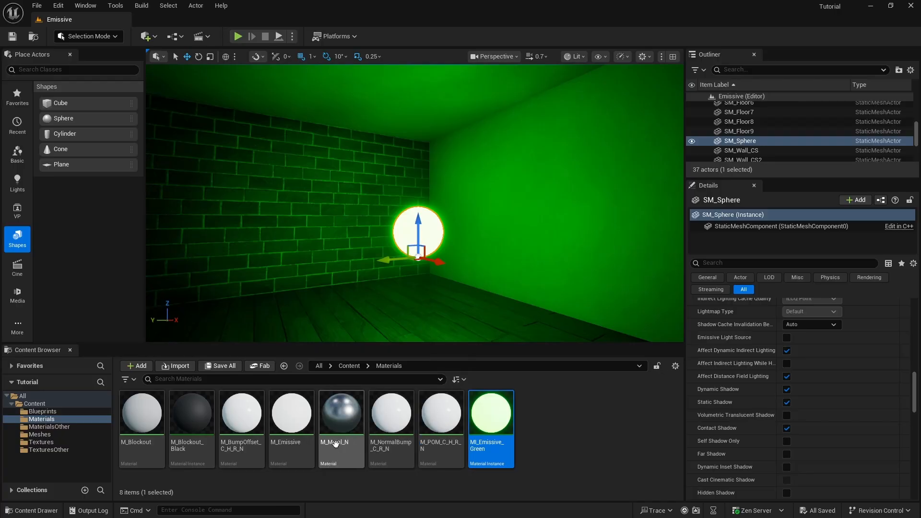
Step: Open the M_Emissive material and place its editor so the sphere stays visible in the level viewport
double_click(307, 410)
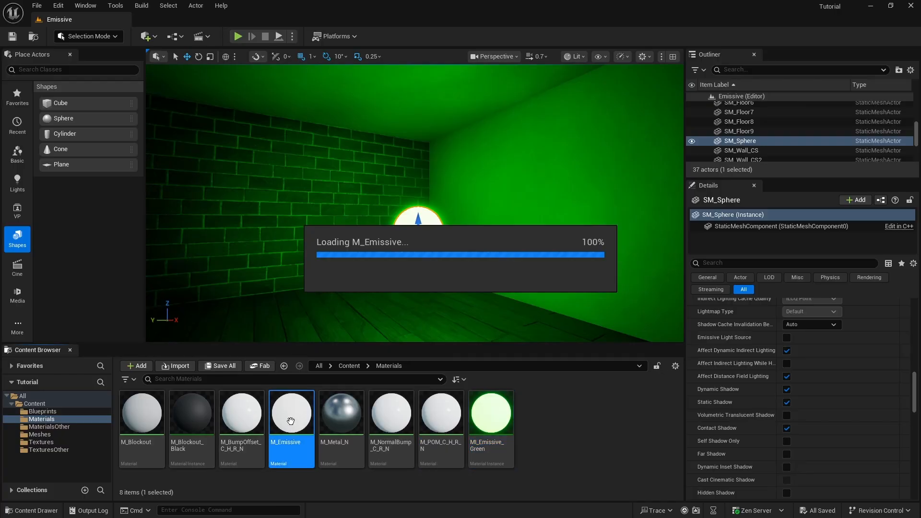
left_click_drag(554, 41, 713, 22)
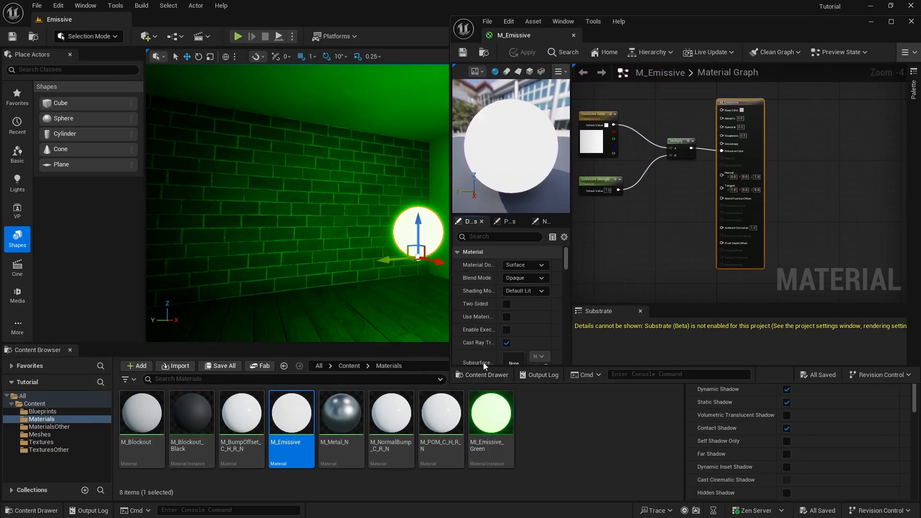
left_click(544, 277)
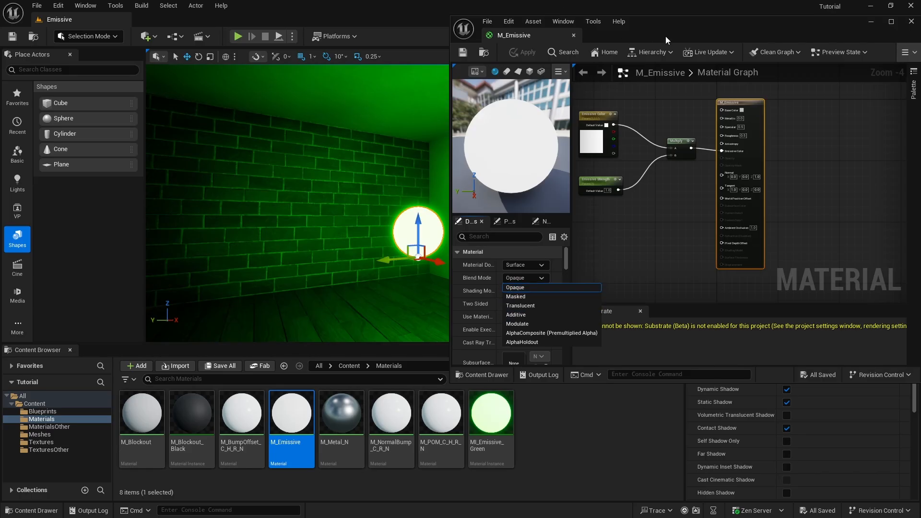
left_click_drag(665, 36, 707, 40)
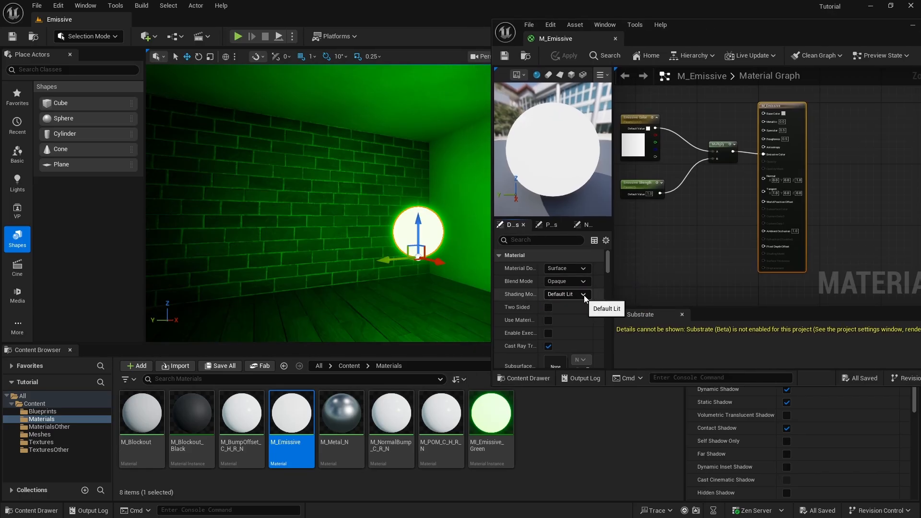
Step: Set M_Emissive's Blend Mode to Additive, save the material, and inspect the sphere and room from several angles
left_click(585, 280)
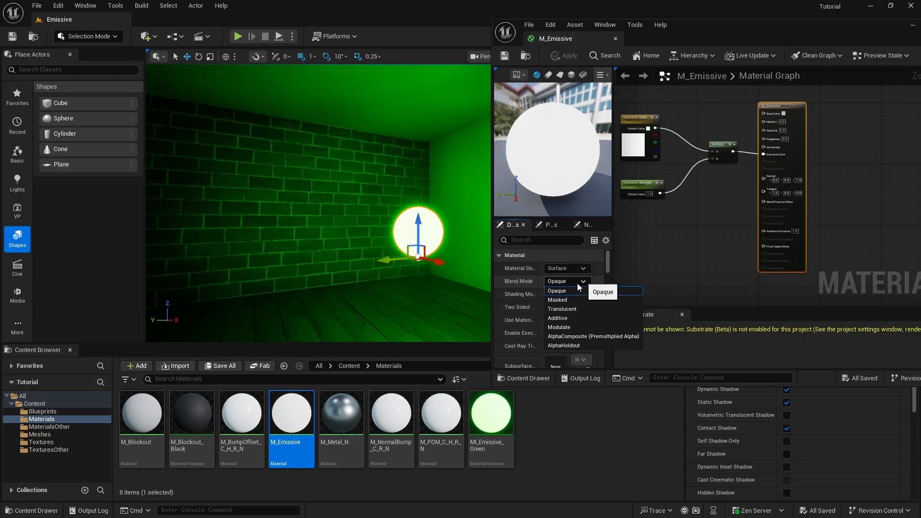
left_click(567, 318)
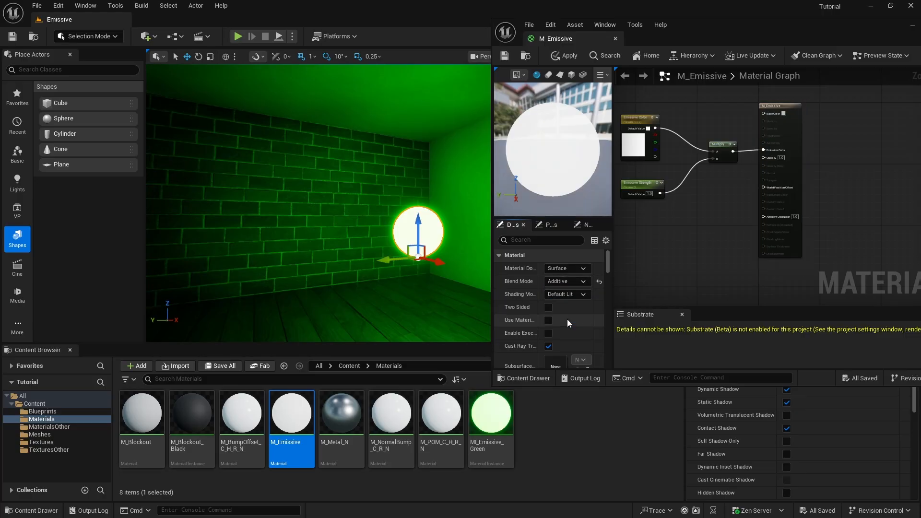
left_click(508, 55)
right_click_drag(347, 185, 382, 189)
key("d")
key("s")
key("w")
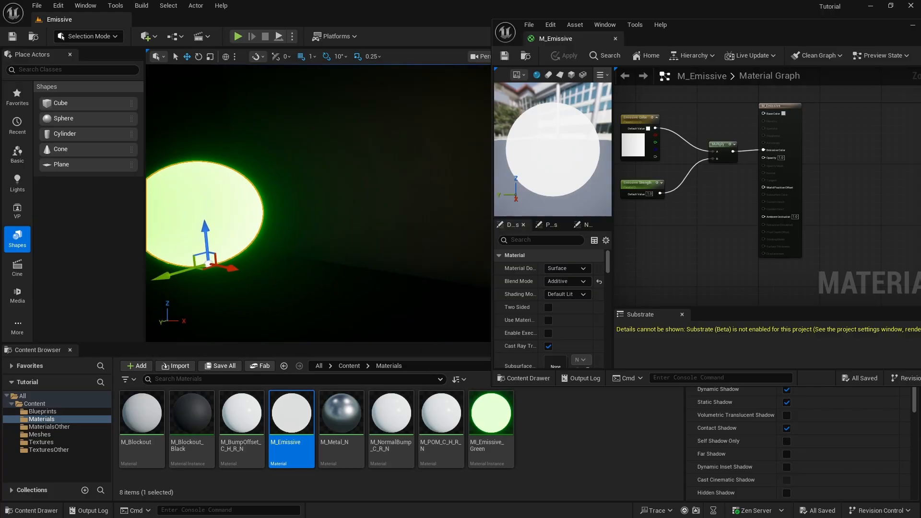
key("a")
right_click_drag(355, 261, 377, 261)
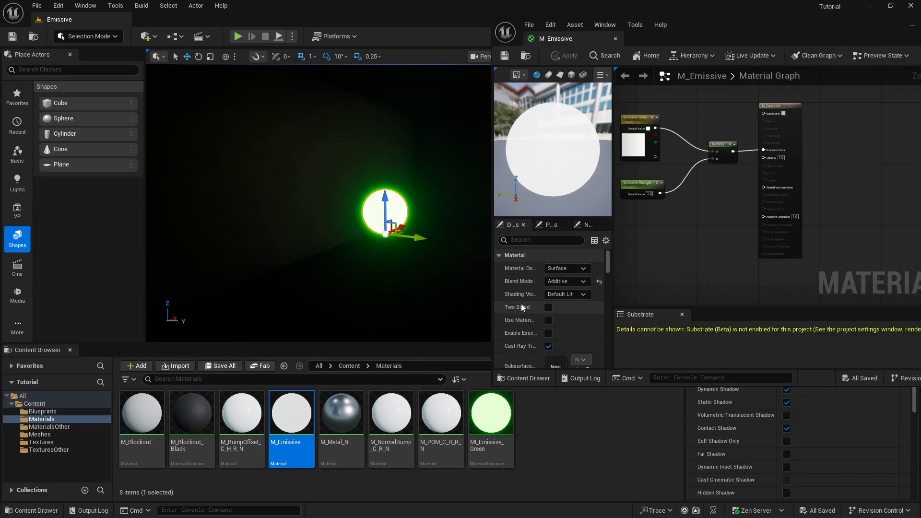
Step: Switch M_Emissive's Blend Mode to Translucent, return it to Additive, and look around the sphere
left_click(584, 283)
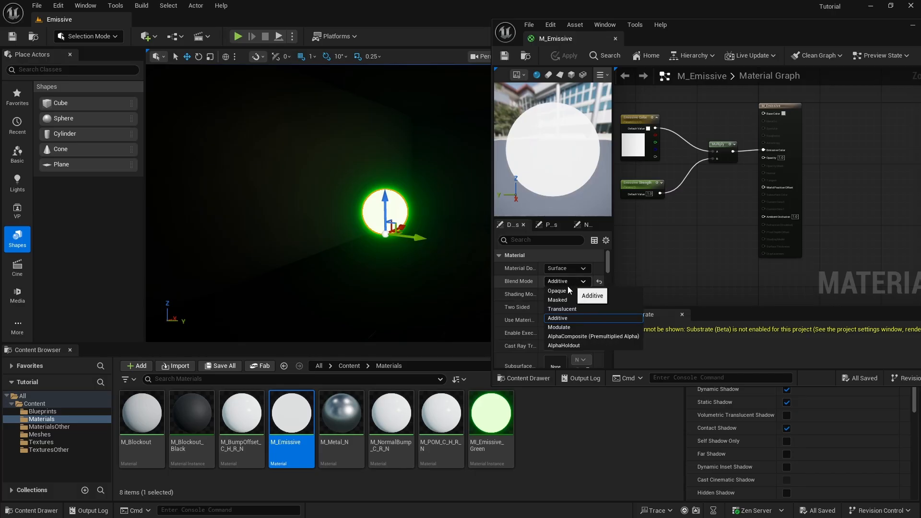
left_click(570, 311)
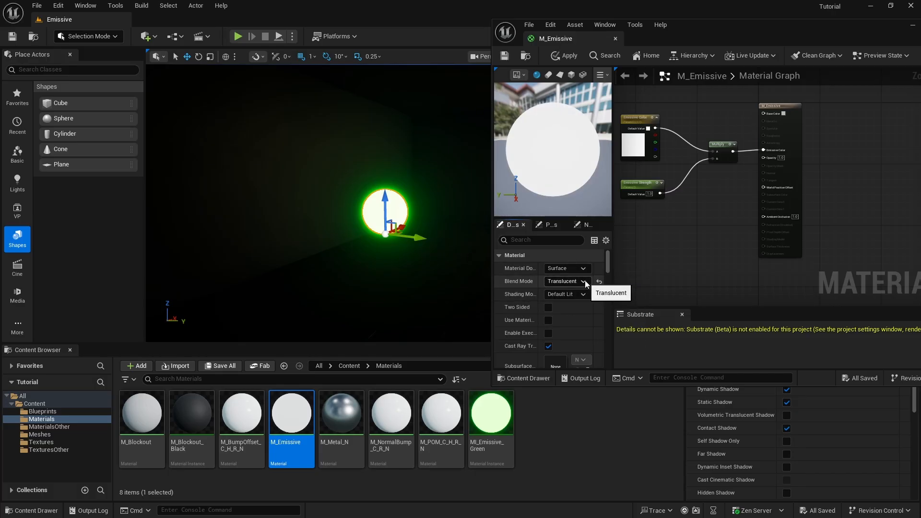
left_click(568, 283)
left_click(559, 320)
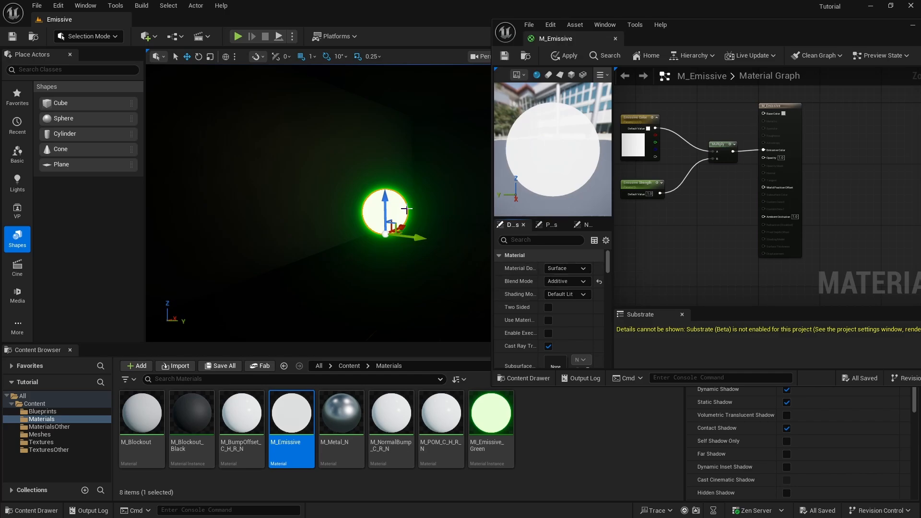
key("d")
right_click_drag(404, 208, 238, 203)
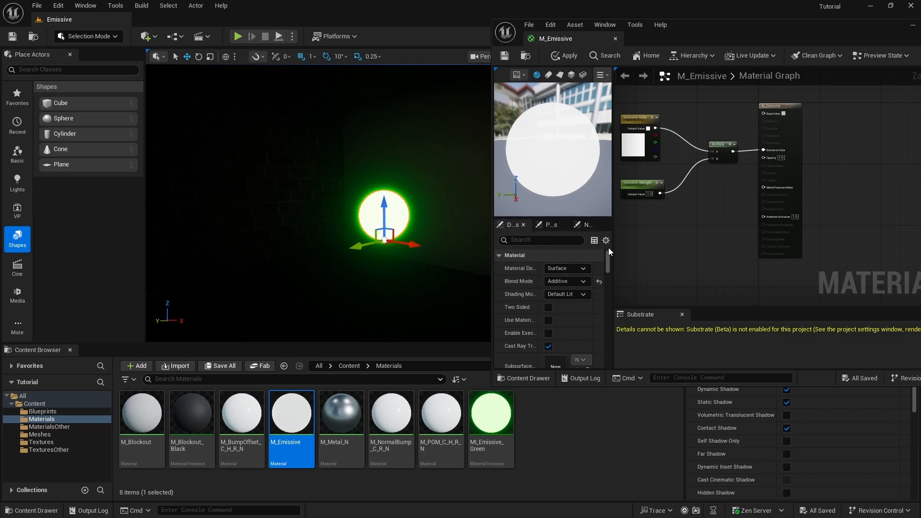
Step: Set M_Emissive's Blend Mode back to Opaque, save the material, and close its editor
left_click(581, 281)
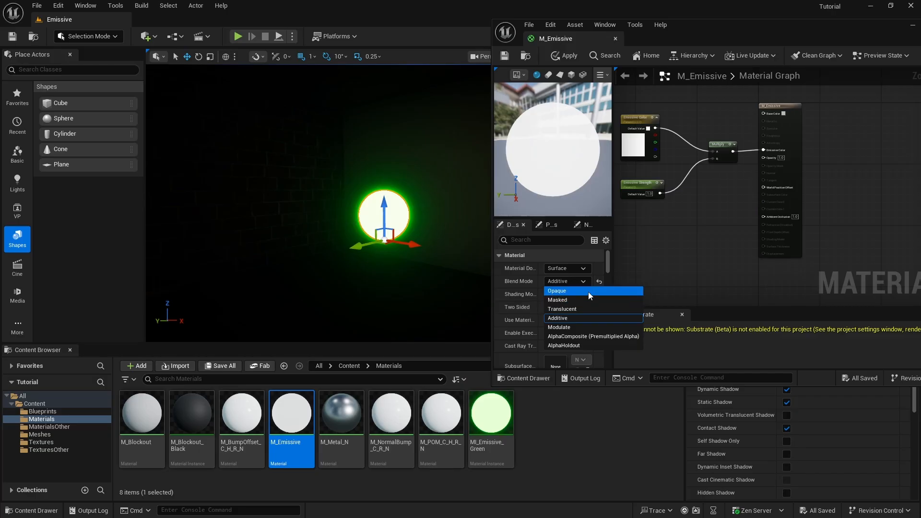
left_click(569, 291)
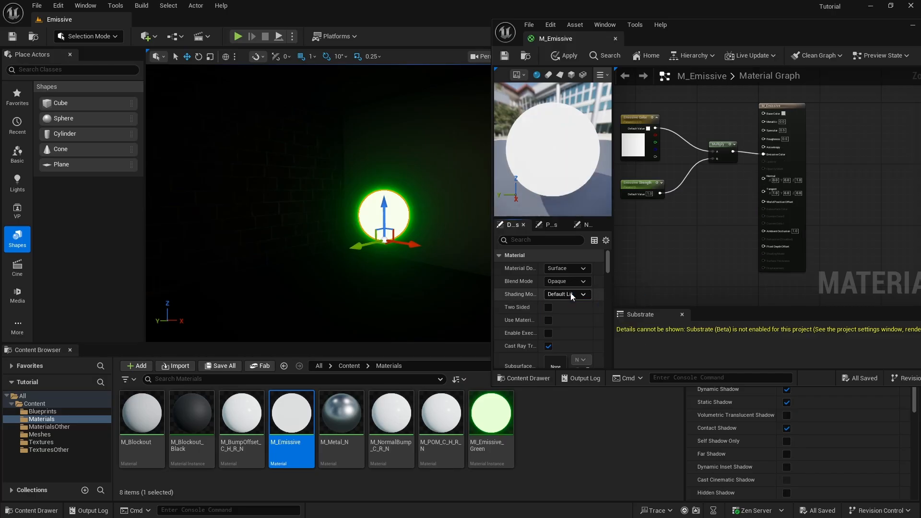
left_click(504, 55)
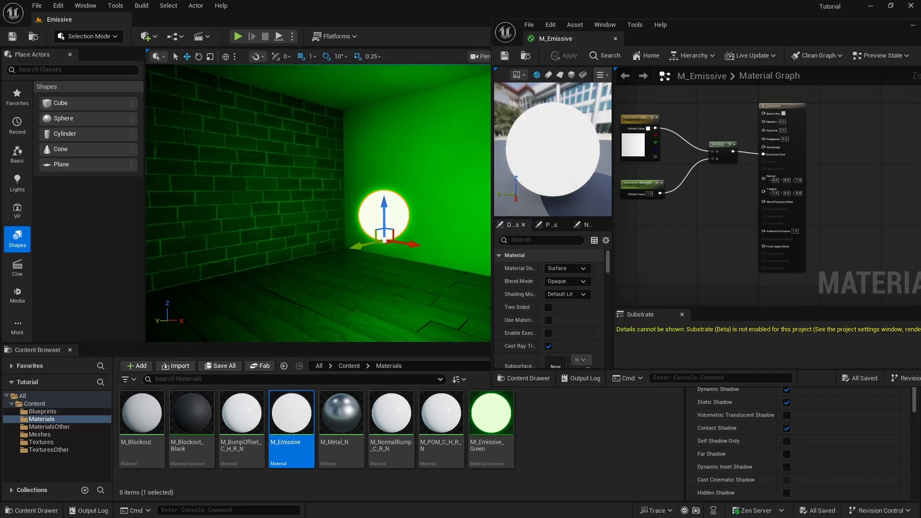
left_click_drag(878, 32, 622, 60)
left_click(701, 57)
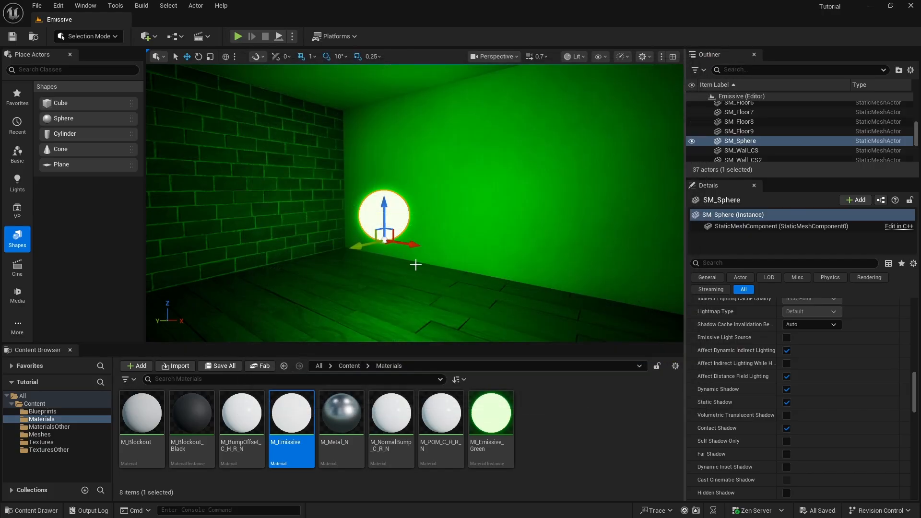
Step: Move the sphere along its X axis toward the opposite side of the room
right_click_drag(368, 179, 460, 180)
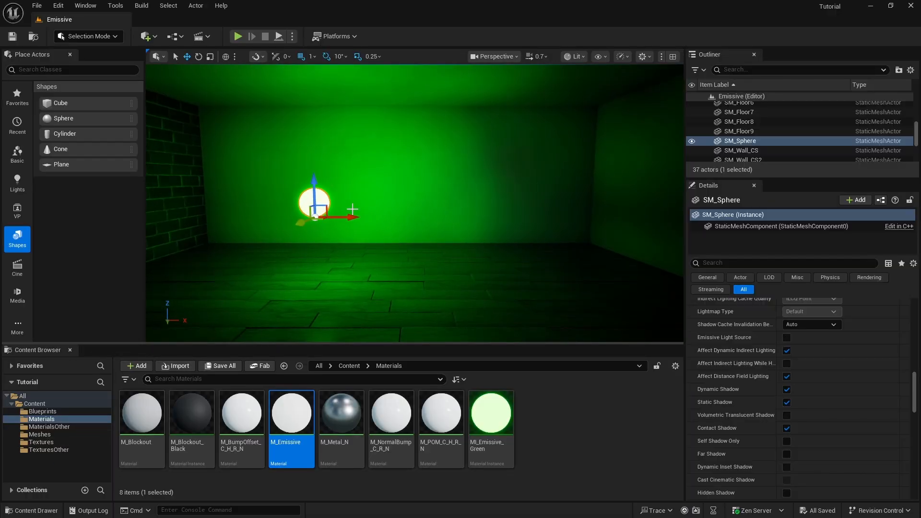
left_click_drag(345, 219, 556, 217)
right_click_drag(454, 224, 298, 205)
Step: Place the SM_Light_Fixture_Test mesh from the Meshes folder in the room and raise it to about Z 308 near the ceiling
left_click(39, 434)
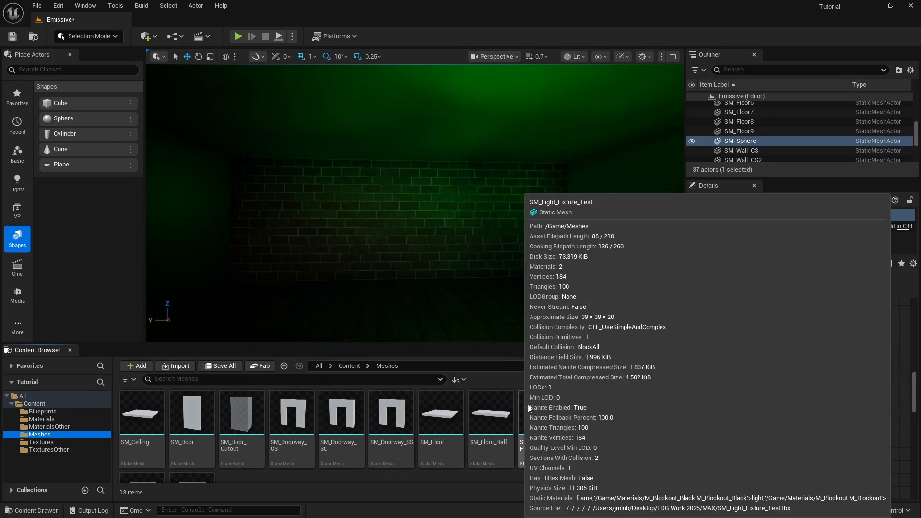
left_click_drag(552, 410, 407, 326)
left_click_drag(416, 288, 440, 102)
right_click_drag(445, 129, 445, 129)
key("w")
key("d")
left_click_drag(483, 191, 482, 158)
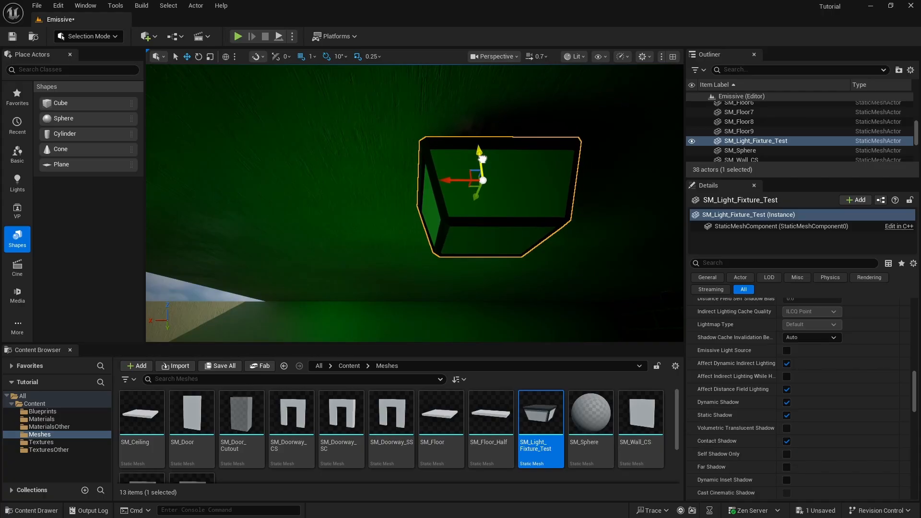
Step: Set the light fixture's Z location to 320
scroll(824, 295, "up", 15)
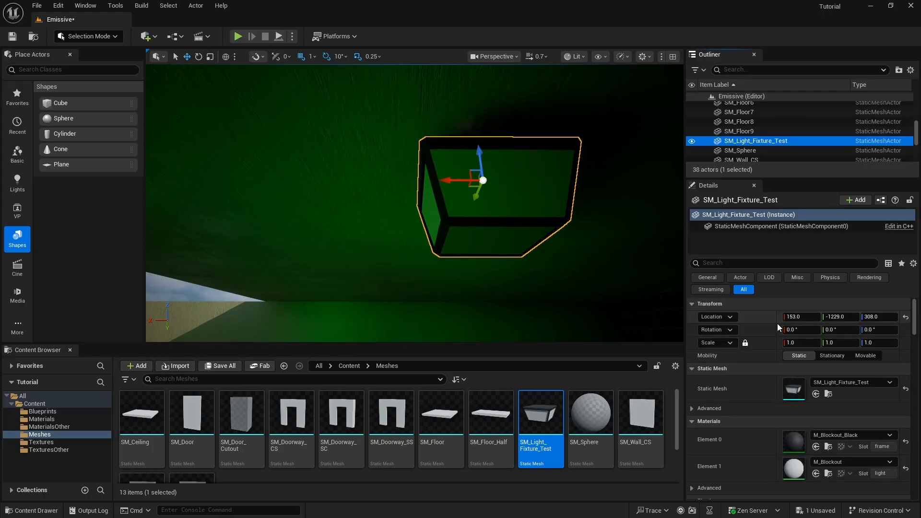
left_click(875, 317)
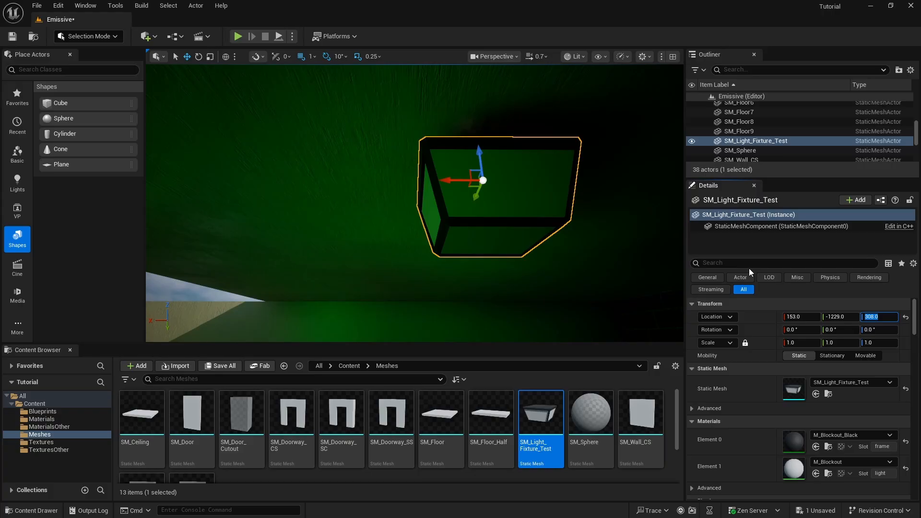
type("320")
key("Return")
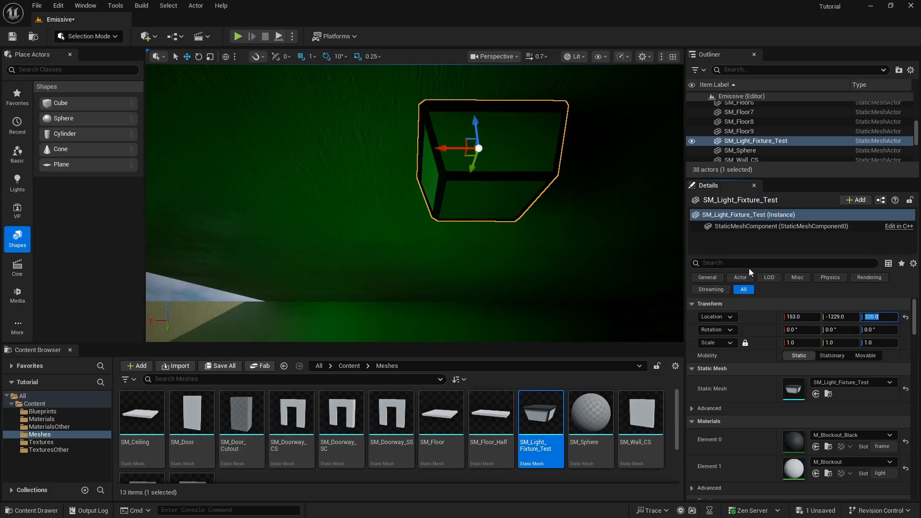
Step: Set the light fixture's location to X 150 and Y -1200
left_click(806, 316)
left_click(806, 316)
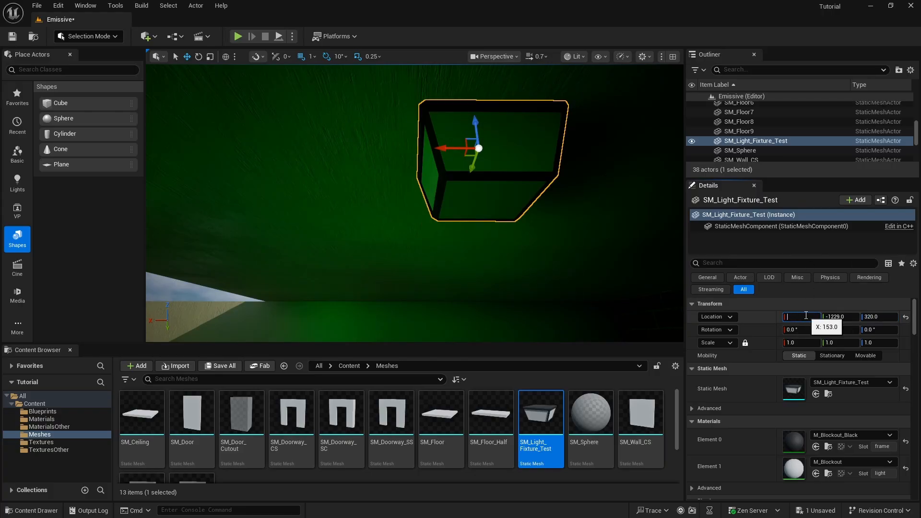
type("150")
key("Return")
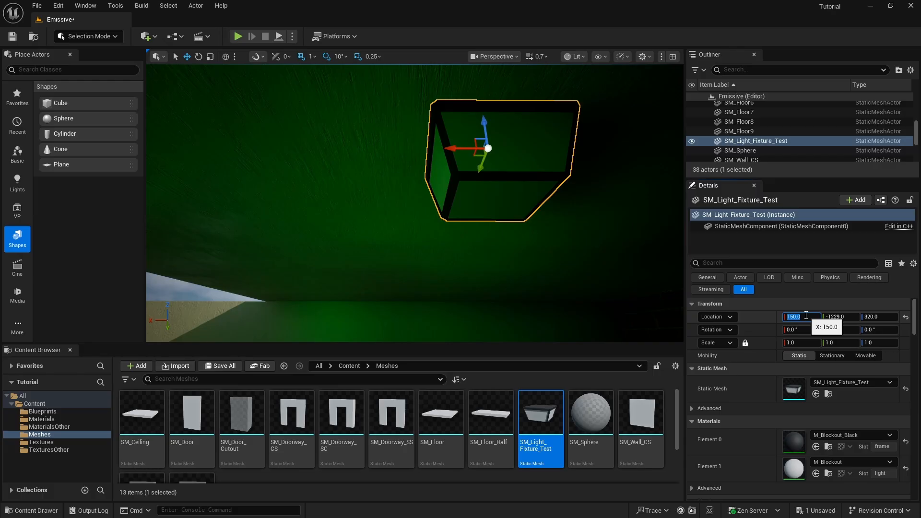
left_click(852, 317)
type("1200")
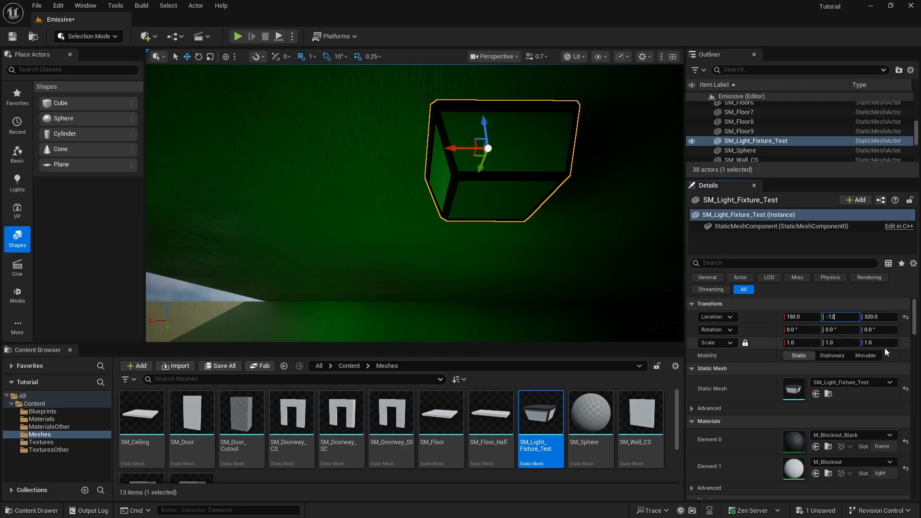
key("Return")
Step: Move the light fixture along its X axis to about X 85, nearer the brick wall
right_click_drag(503, 189, 376, 93)
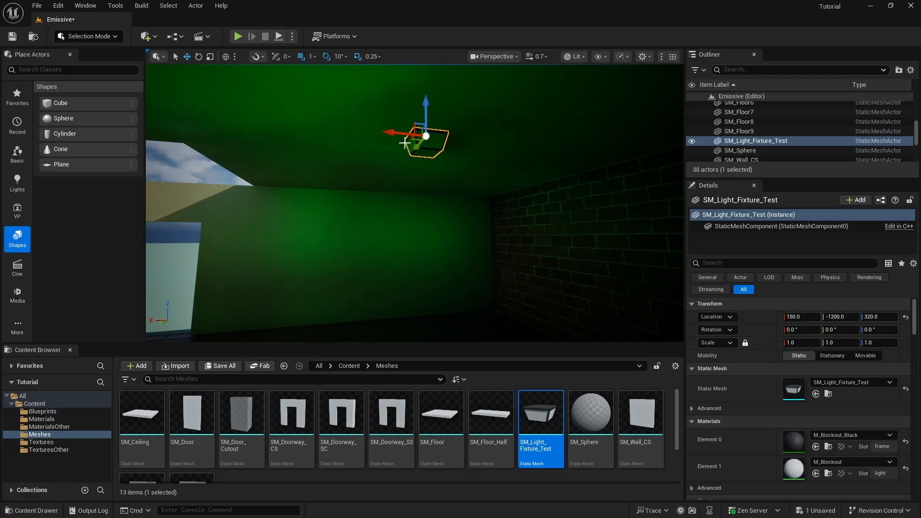
left_click_drag(400, 132, 454, 138)
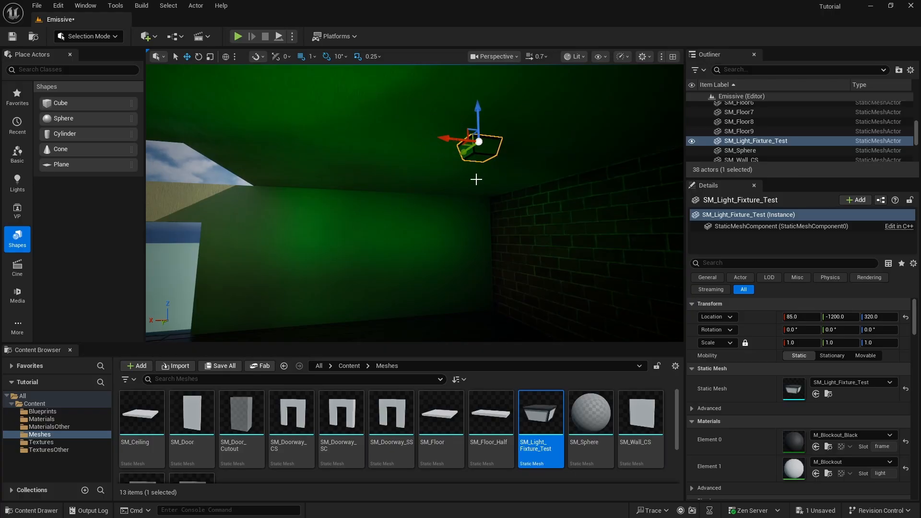
key("Escape")
left_click(482, 147)
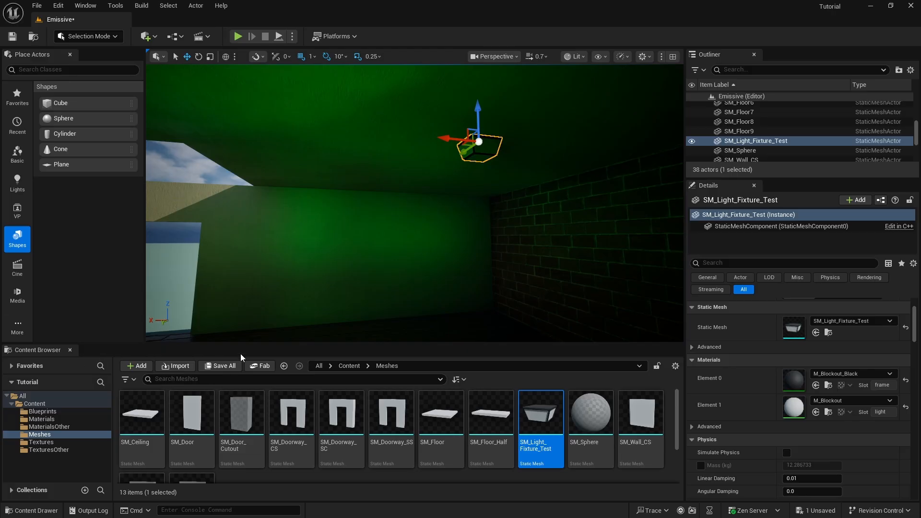
Step: Duplicate the MI_Emissive_Green material instance in the Materials folder and name the copy MI_Emissive_Yellow
left_click(48, 419)
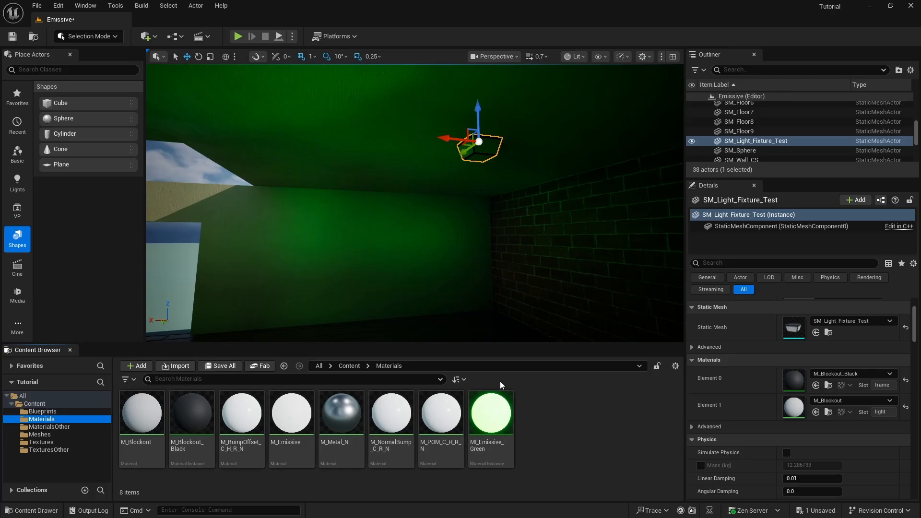
right_click(491, 415)
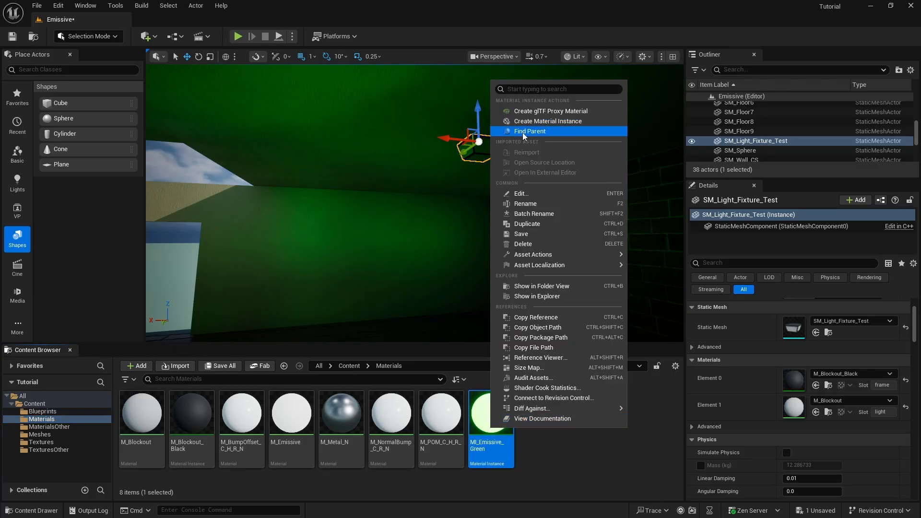
left_click(540, 222)
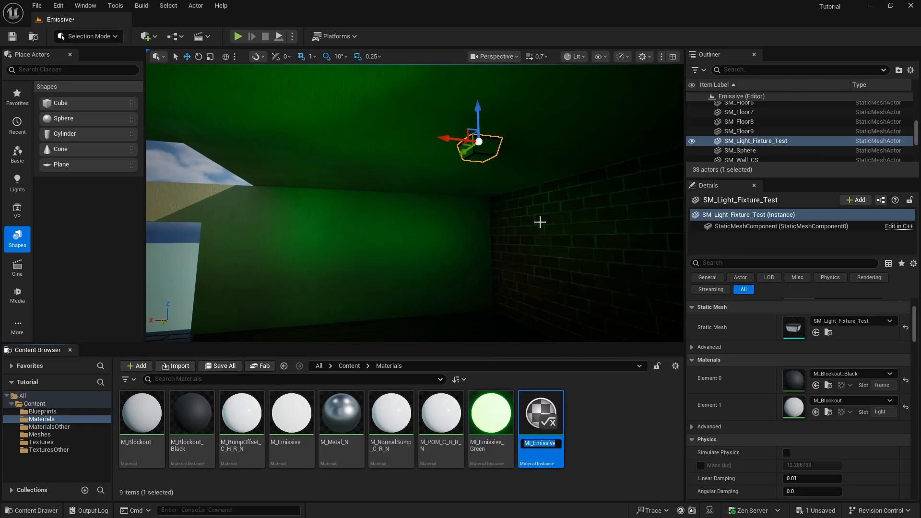
type("MI_Emi")
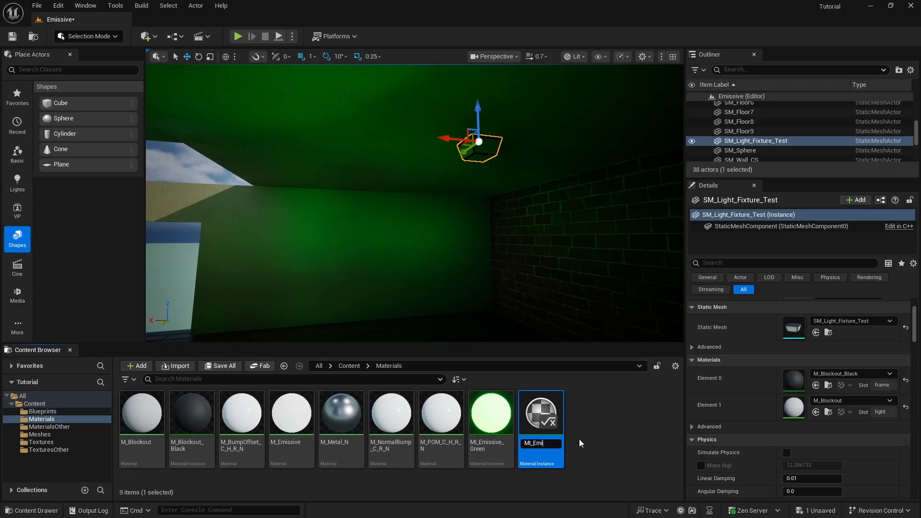
type("ssive_Yellow")
key("Return")
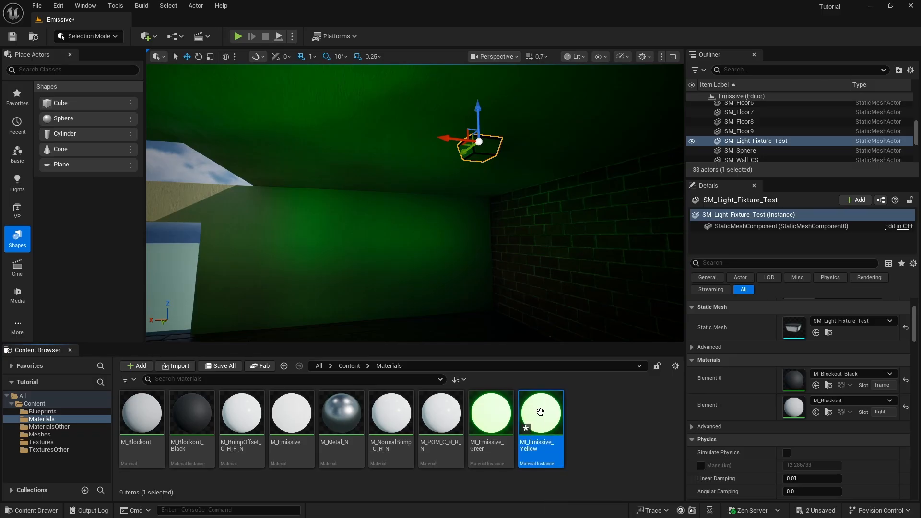
Step: Make MI_Emissive_Yellow's Emissive Color yellow by setting its red value to 1, save the instance, and close its editor
double_click(540, 412)
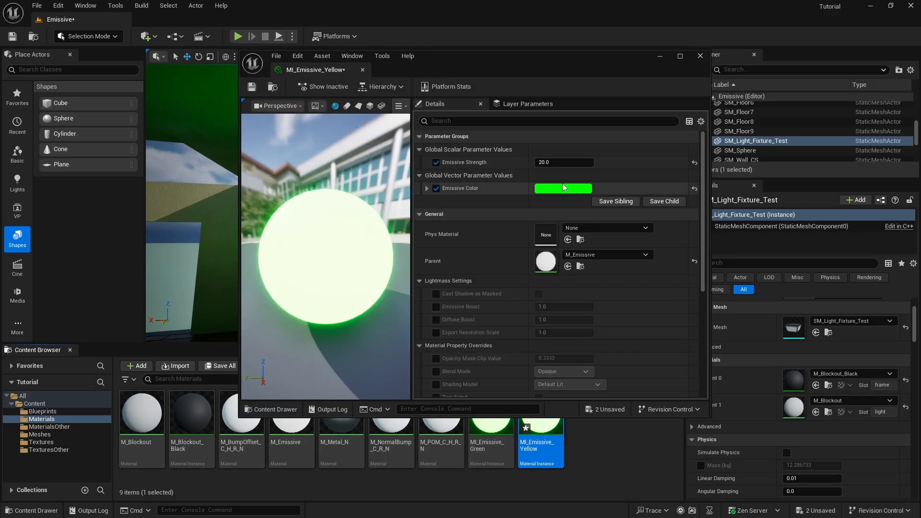
left_click(588, 190)
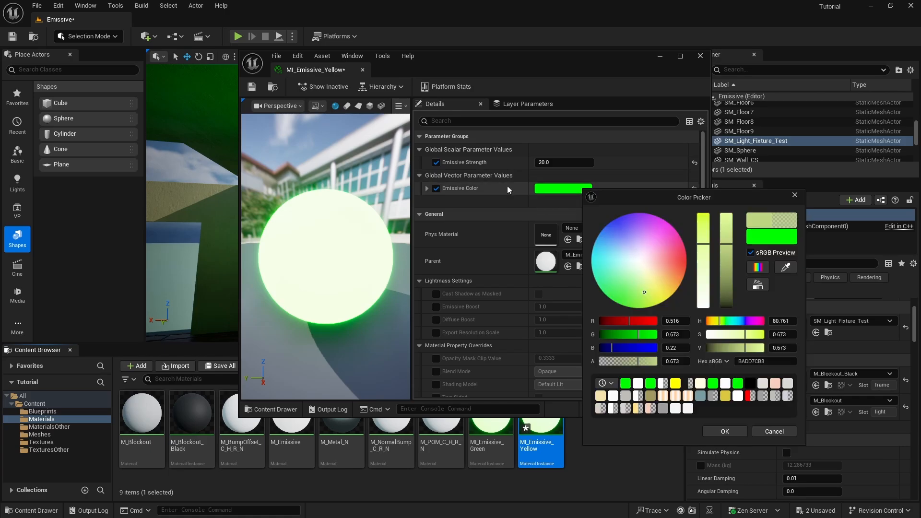
left_click(679, 323)
type("1")
key("Return")
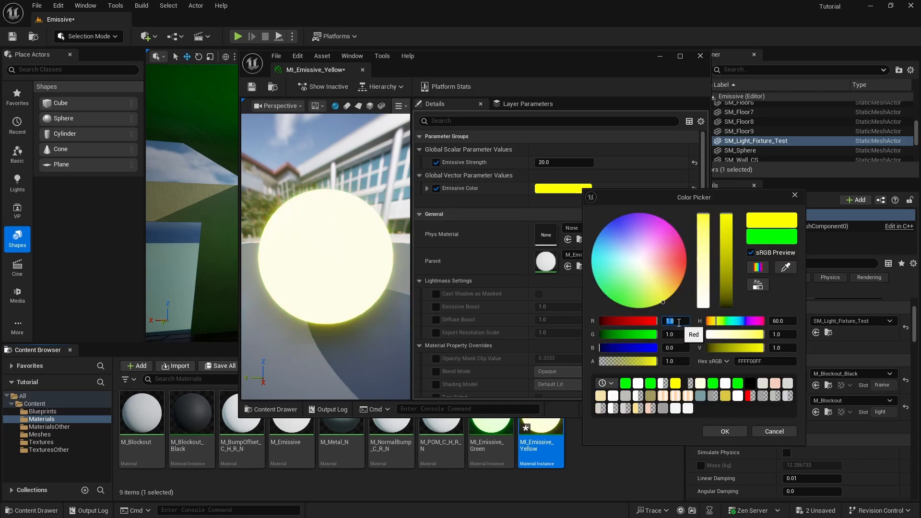
left_click(736, 430)
left_click(251, 87)
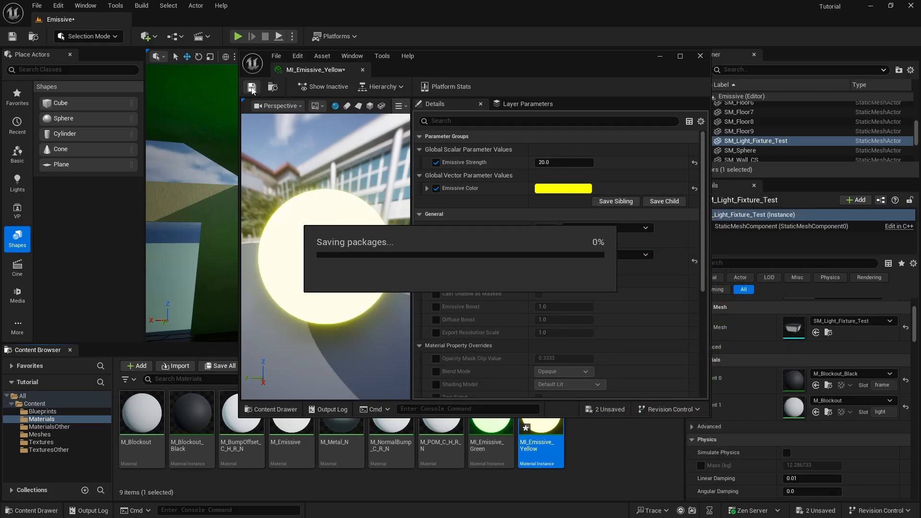
left_click(700, 57)
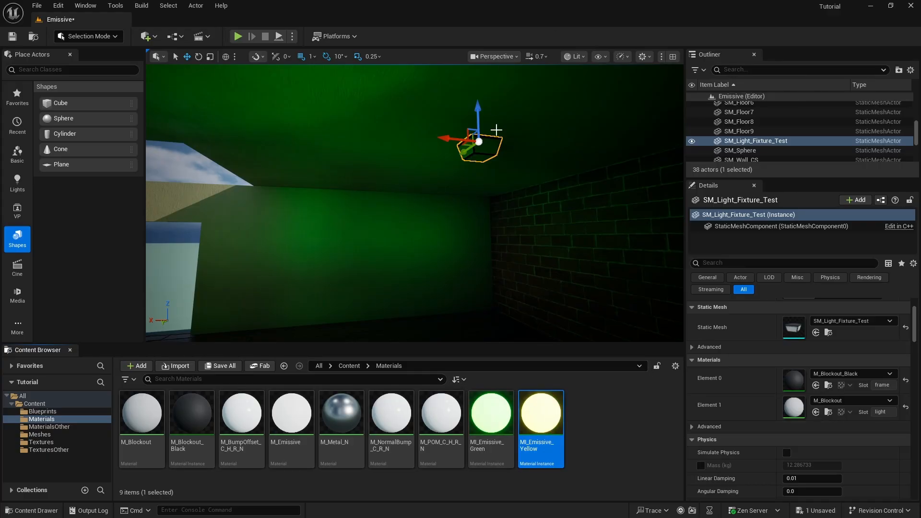
Step: Assign MI_Emissive_Yellow to the light fixture's Element 1 light slot and inspect the lit room
left_click_drag(541, 415, 789, 403)
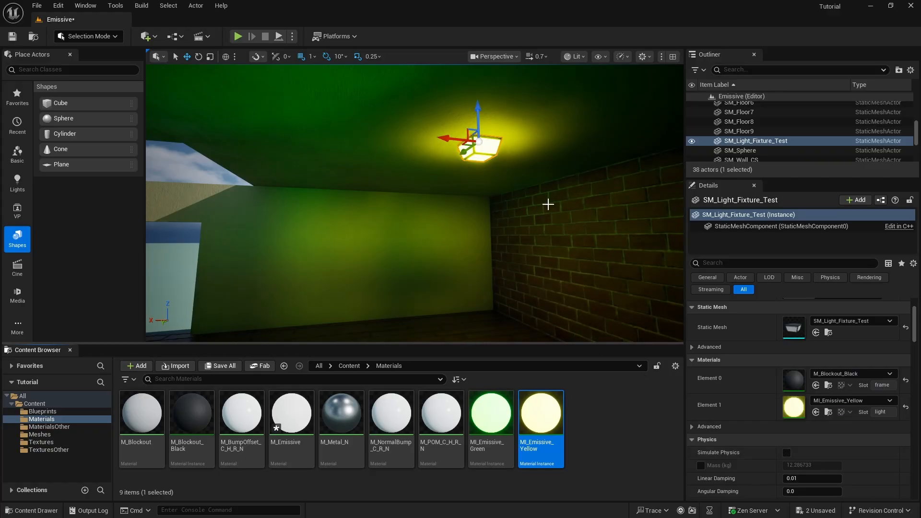
right_click_drag(544, 204, 554, 219)
key("Escape")
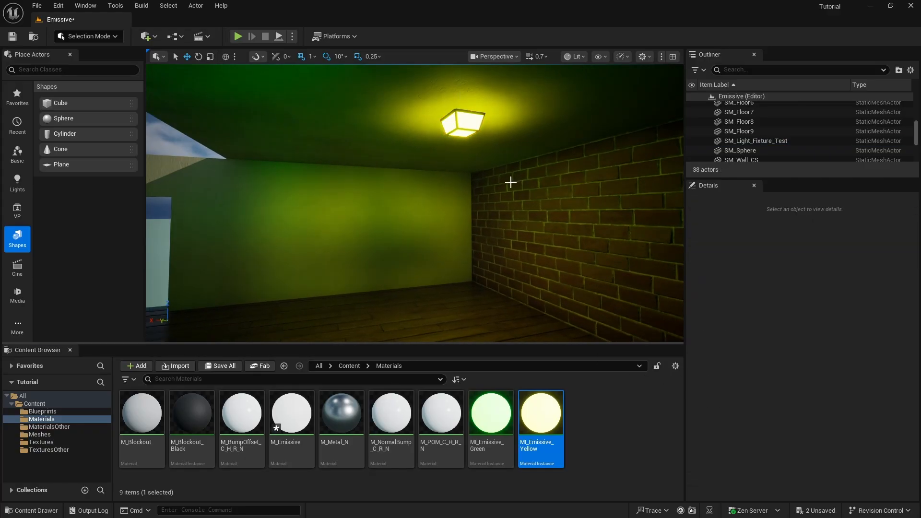
right_click_drag(511, 181, 595, 178)
mouse_move(255, 120)
right_mouse_down()
mouse_move(370, 113)
mouse_move(256, 120)
right_mouse_up()
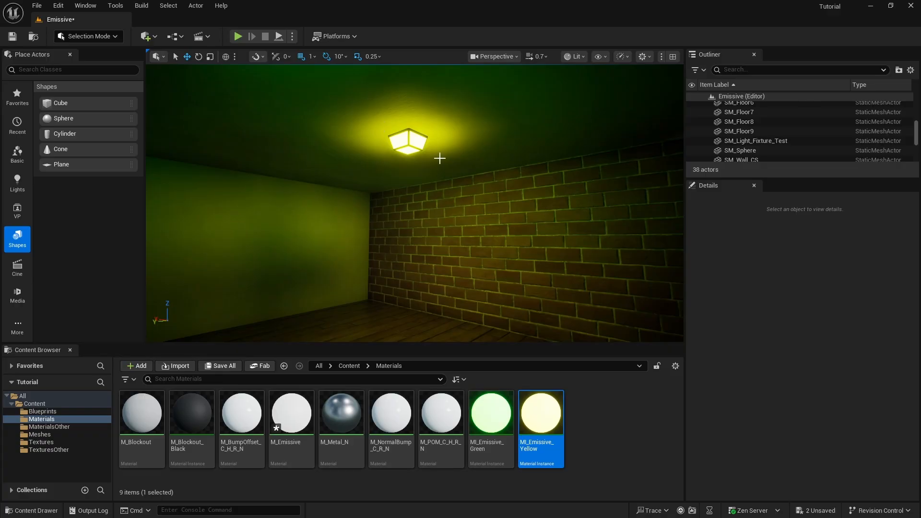
right_click_drag(377, 186, 341, 188)
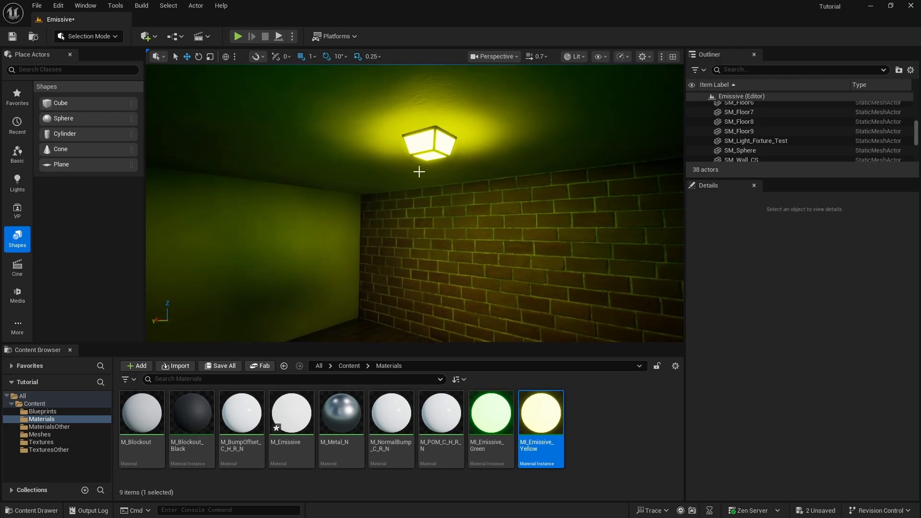
Step: Turn off Affect Dynamic Indirect Lighting and Affect Distance Field Lighting for the light fixture
left_click(433, 146)
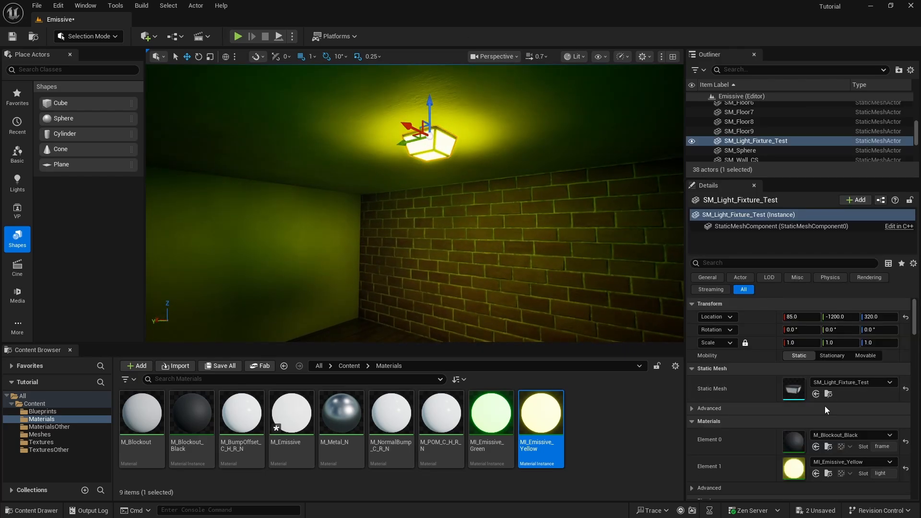
scroll(823, 410, "down", 10)
scroll(822, 408, "down", 3)
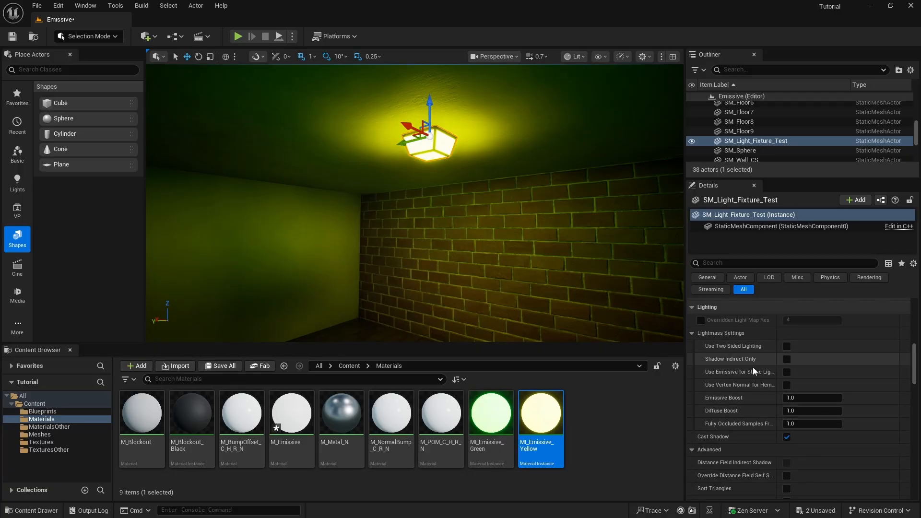
scroll(758, 370, "down", 5)
scroll(758, 370, "down", 2)
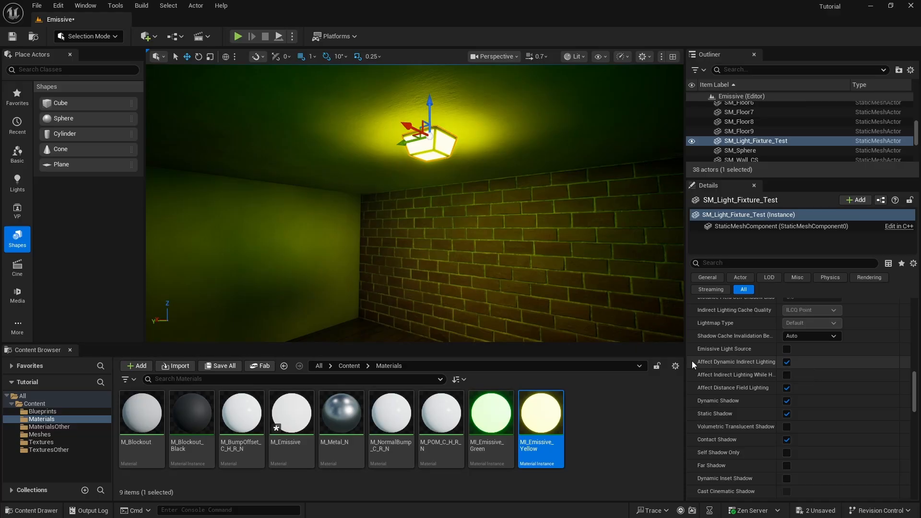
left_click(786, 362)
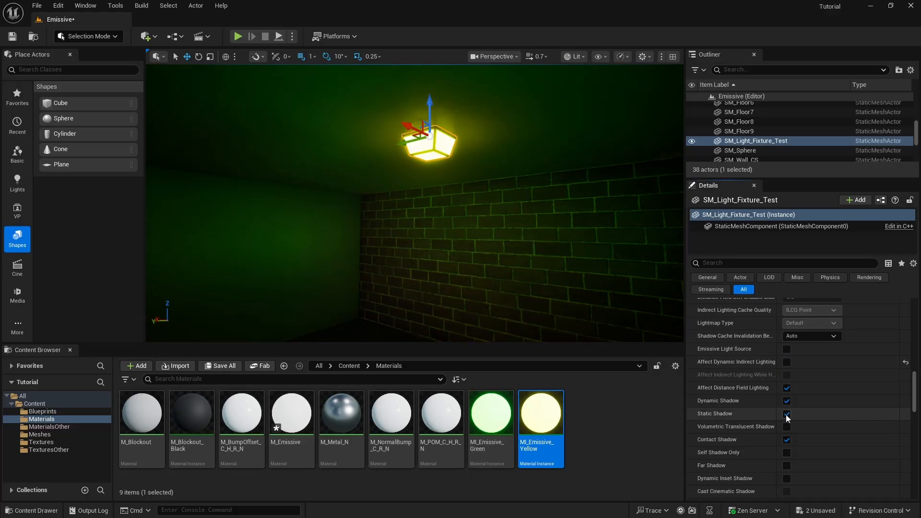
left_click(789, 388)
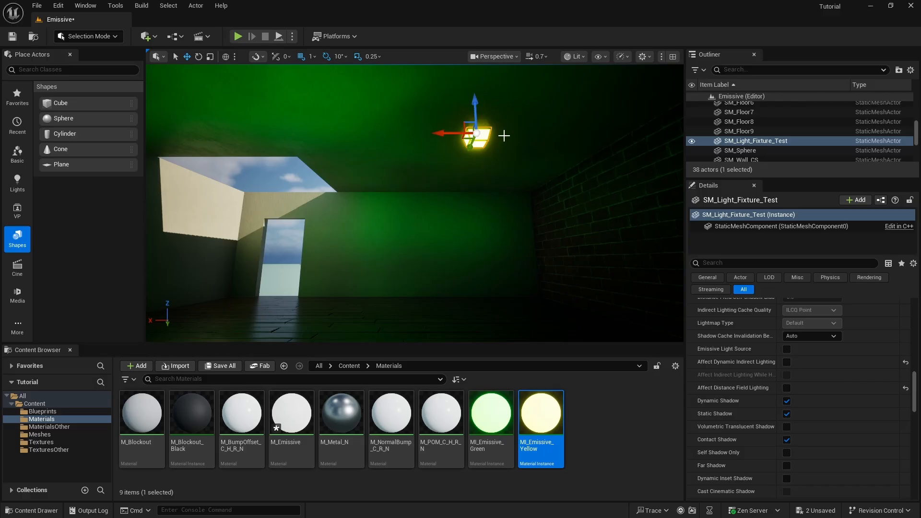
Step: Add a Point Light to the room and move it roughly beneath the ceiling light fixture
right_click_drag(504, 153, 551, 156)
key("s")
key("w")
right_click_drag(579, 77, 566, 99)
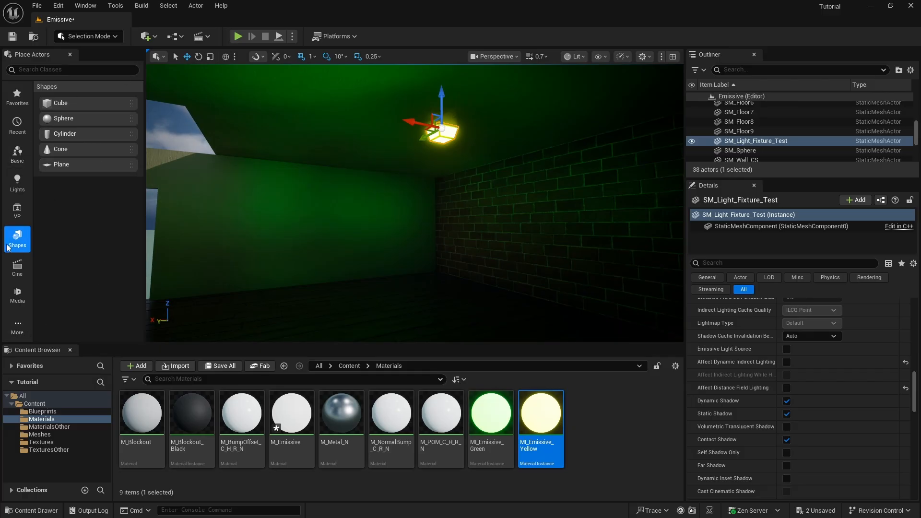
left_click(16, 184)
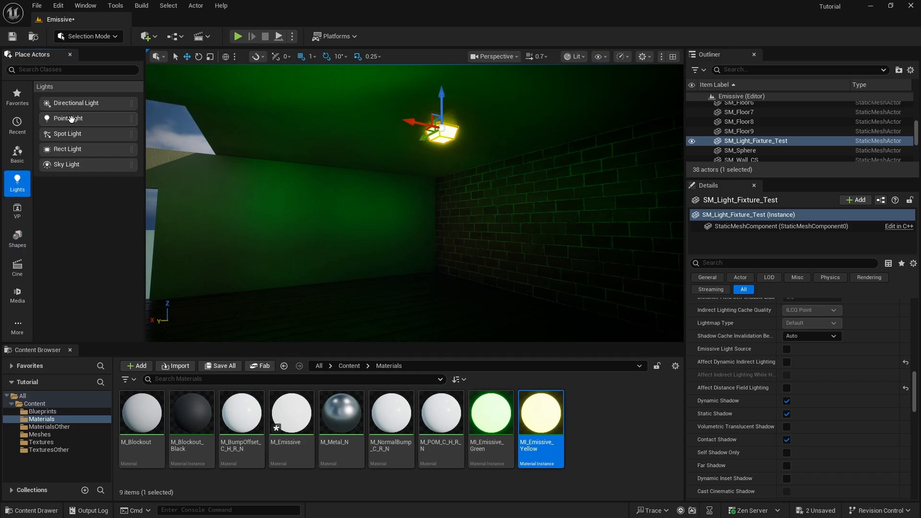
left_click_drag(71, 119, 456, 153)
right_click_drag(456, 153, 302, 126)
left_click_drag(500, 165, 469, 163)
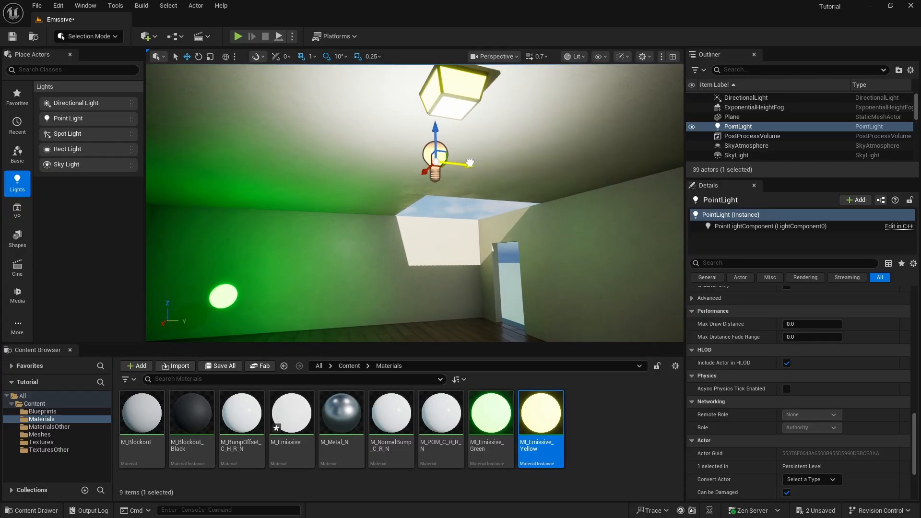
right_click_drag(470, 163, 508, 168)
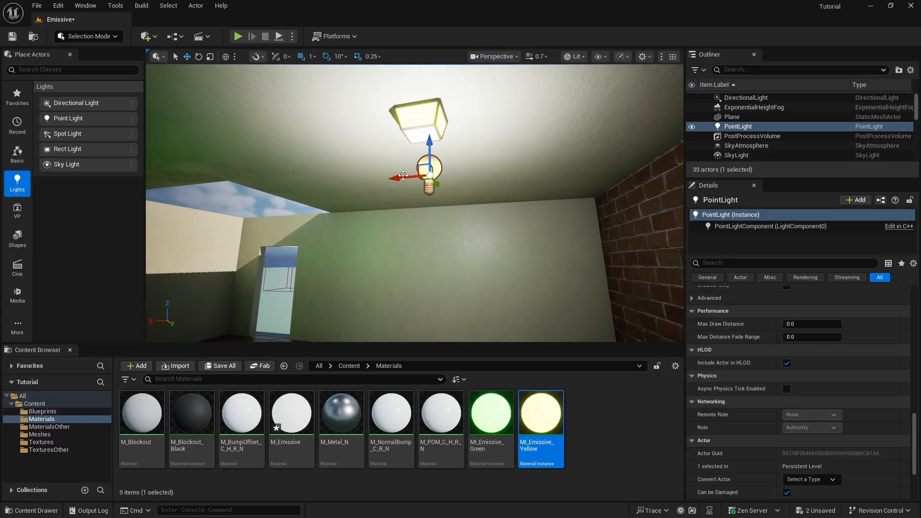
Step: Align the point light with the fixture by setting its location to X 85 and Y -1200
left_click(421, 107)
scroll(821, 325, "down", 3)
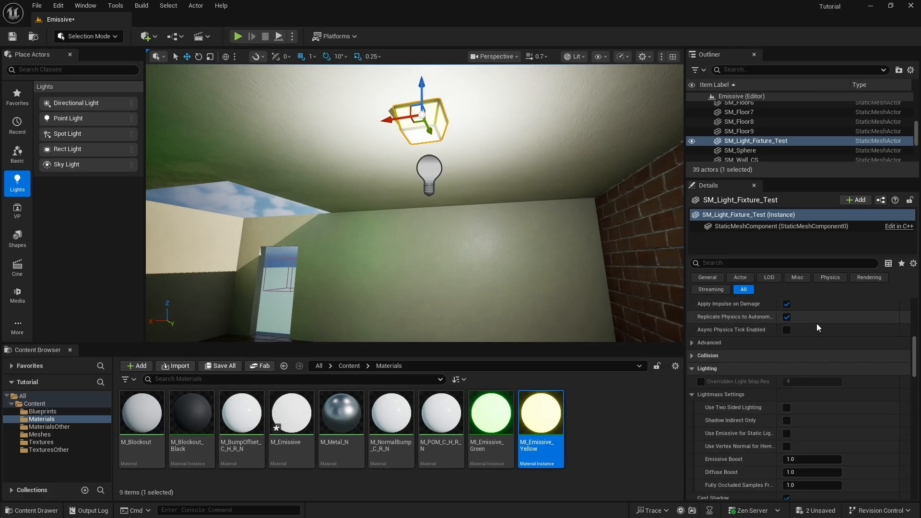
scroll(816, 323, "up", 6)
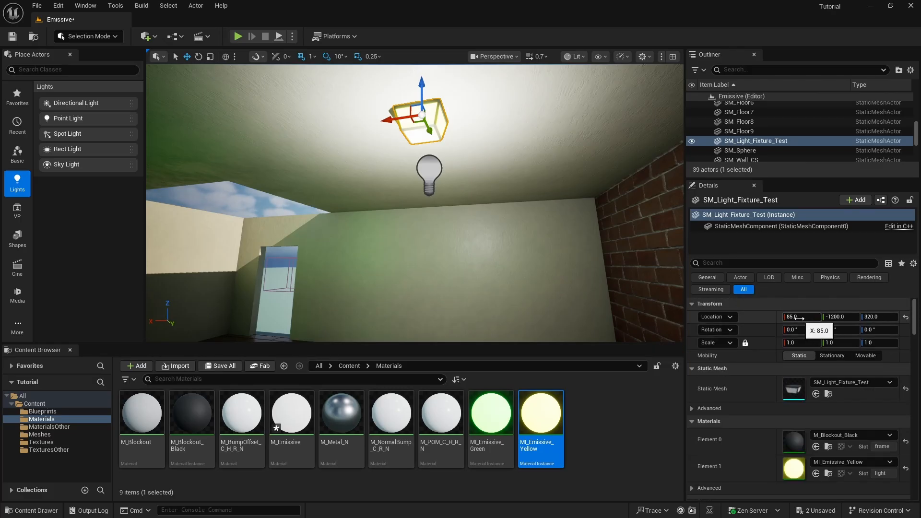
left_click(429, 173)
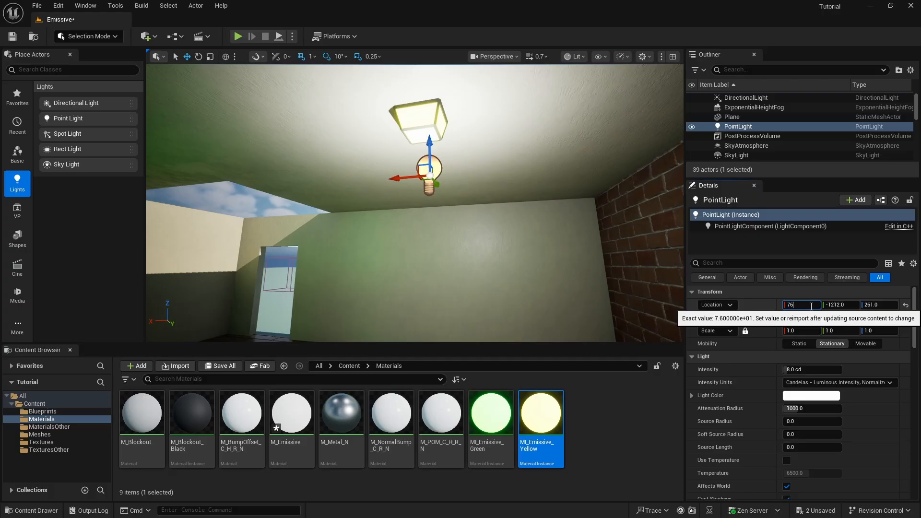
key("Return")
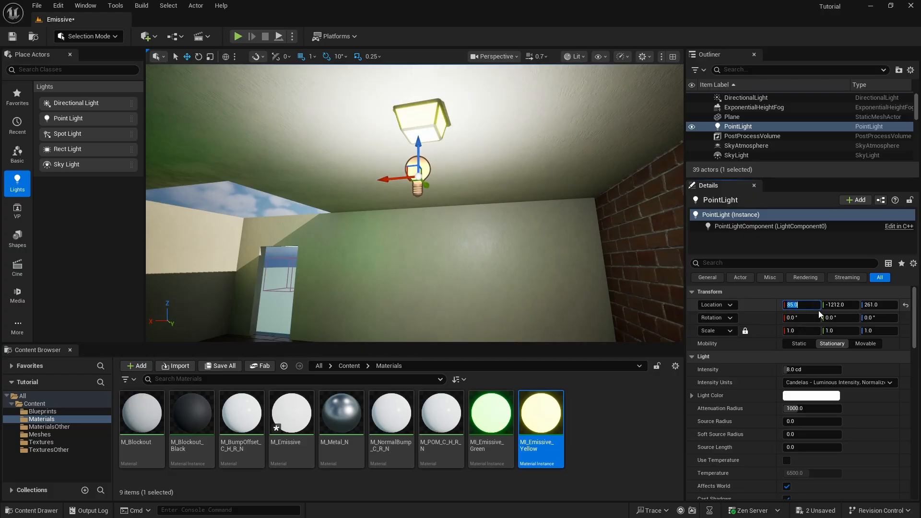
double_click(838, 305)
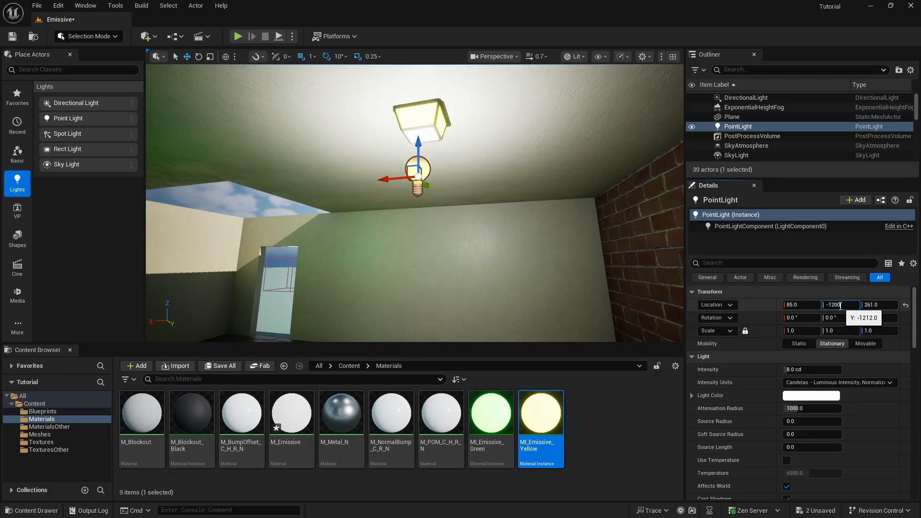
type("1200")
key("Return")
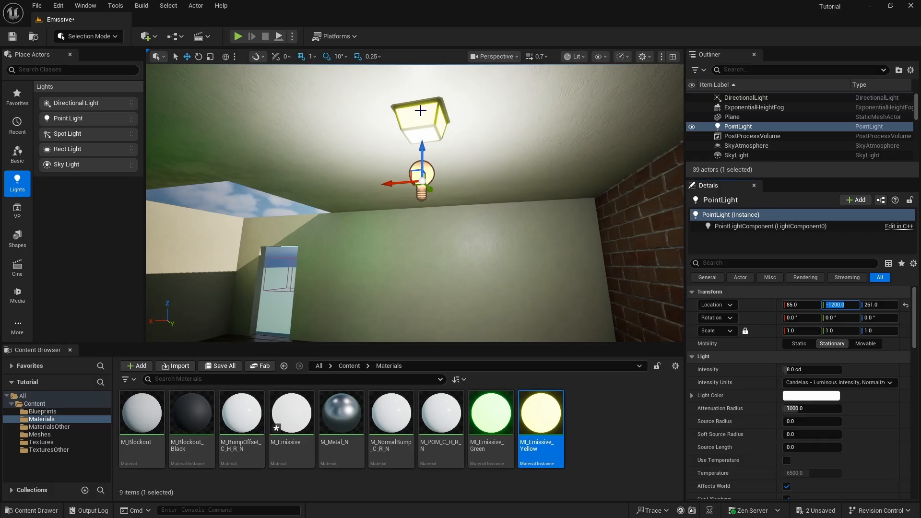
Step: Turn off Cast Shadow for the ceiling light fixture and check the room with the editor icons hidden
key("a")
mouse_move(421, 111)
right_mouse_down()
mouse_move(473, 134)
mouse_move(412, 98)
right_mouse_up()
left_click(405, 128)
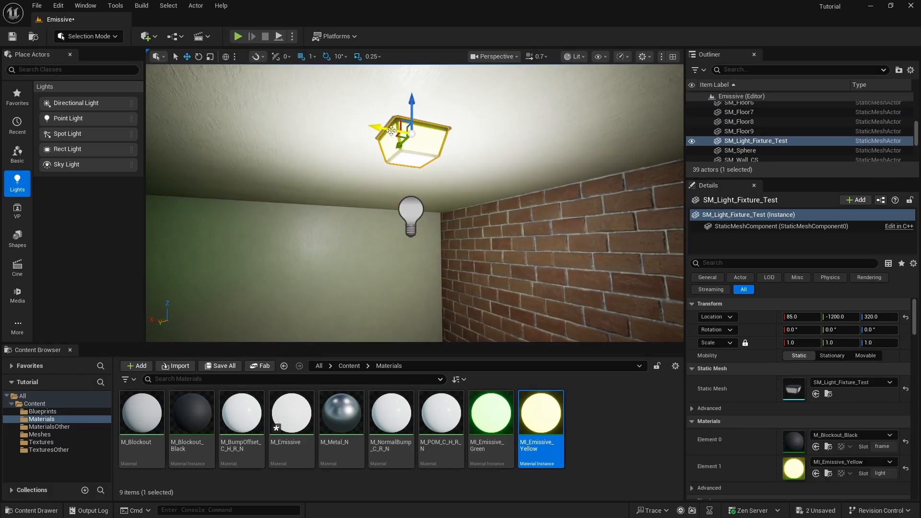
key("w")
right_click_drag(392, 139, 387, 103)
key("s")
scroll(817, 373, "down", 5)
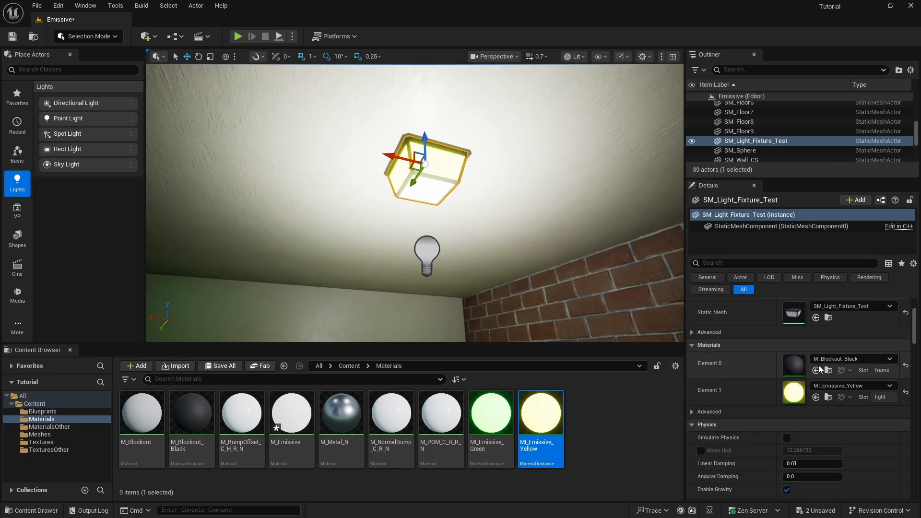
scroll(818, 365, "up", 5)
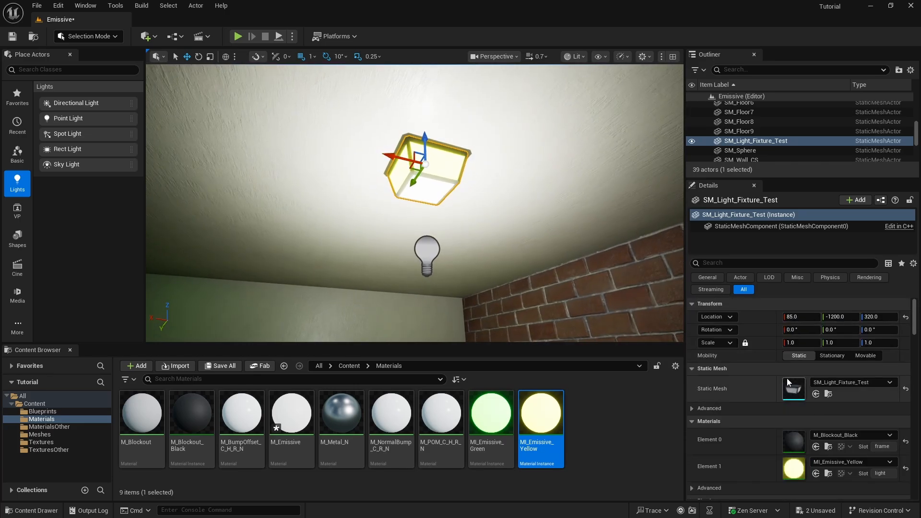
scroll(767, 372, "down", 8)
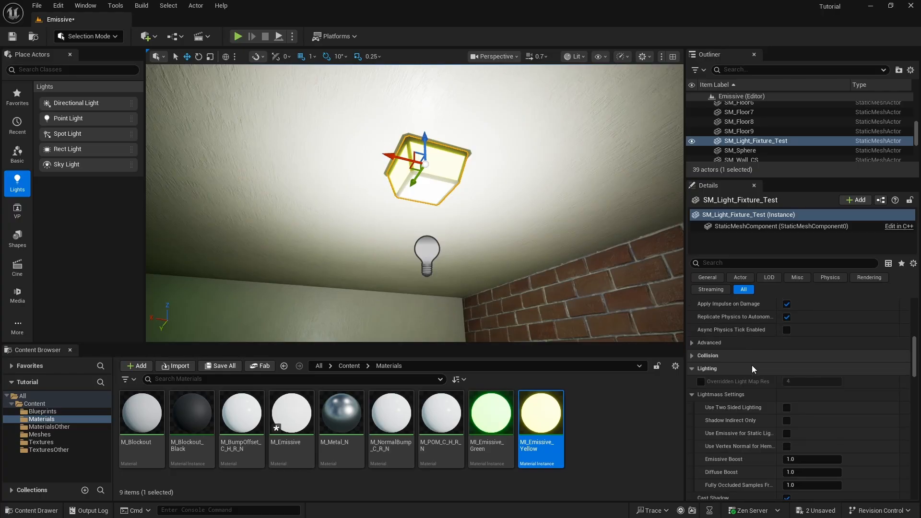
scroll(752, 364, "down", 5)
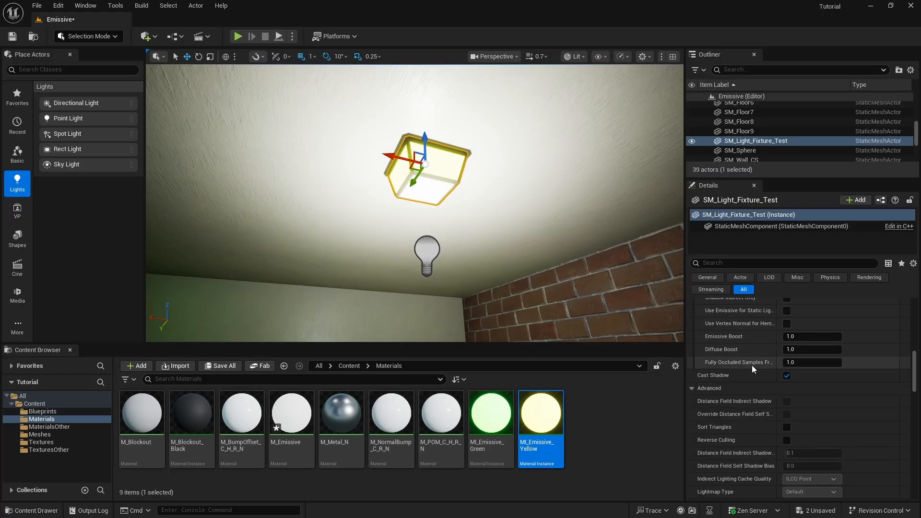
left_click(787, 375)
right_click_drag(466, 162, 465, 161)
key("g")
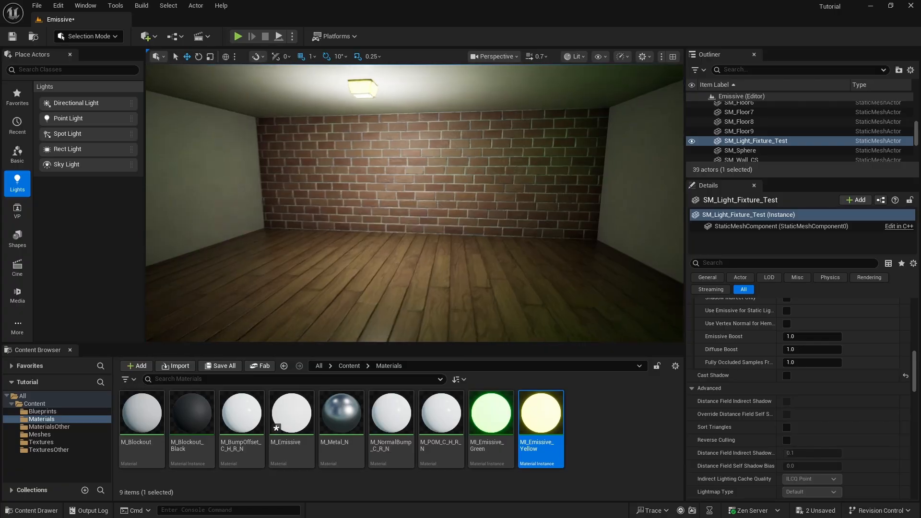
right_click_drag(454, 119, 454, 120)
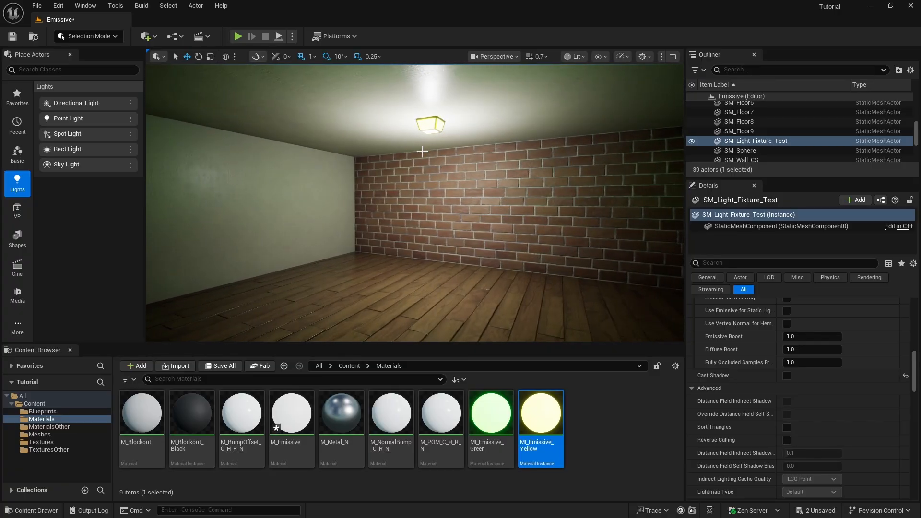
key("g")
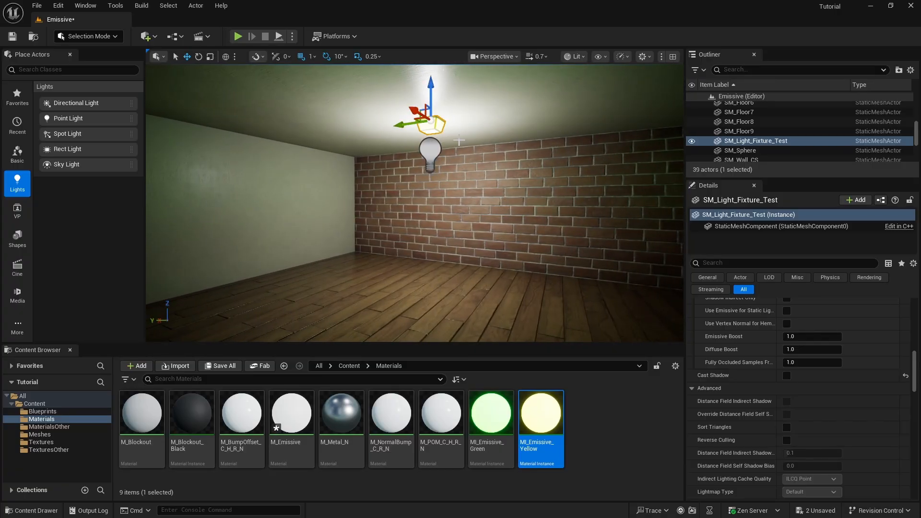
Step: Set the point light's intensity to 4 cd
left_click(429, 152)
scroll(797, 377, "down", 3)
scroll(799, 375, "up", 6)
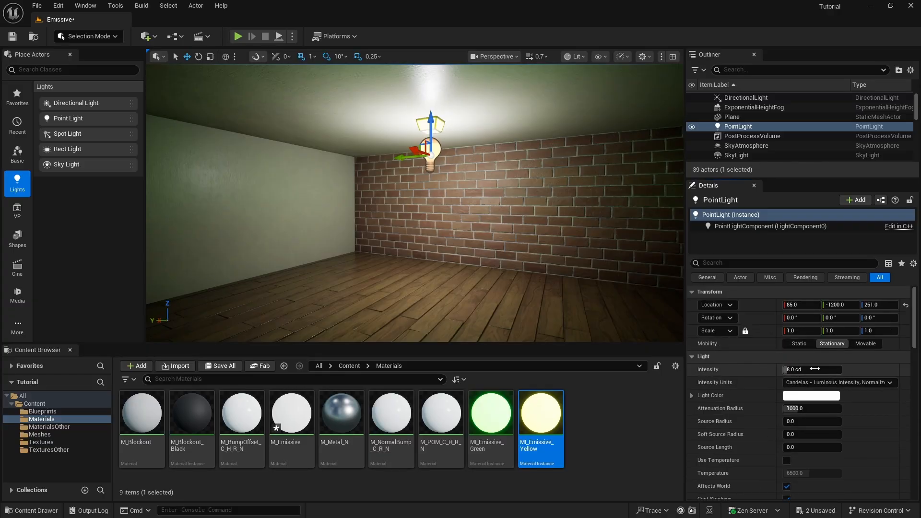
double_click(815, 369)
type("4")
key("Return")
Step: Set the point light's colour to pale yellow, hex FEFFA3FF, and save all unsaved levels and assets
left_click(807, 396)
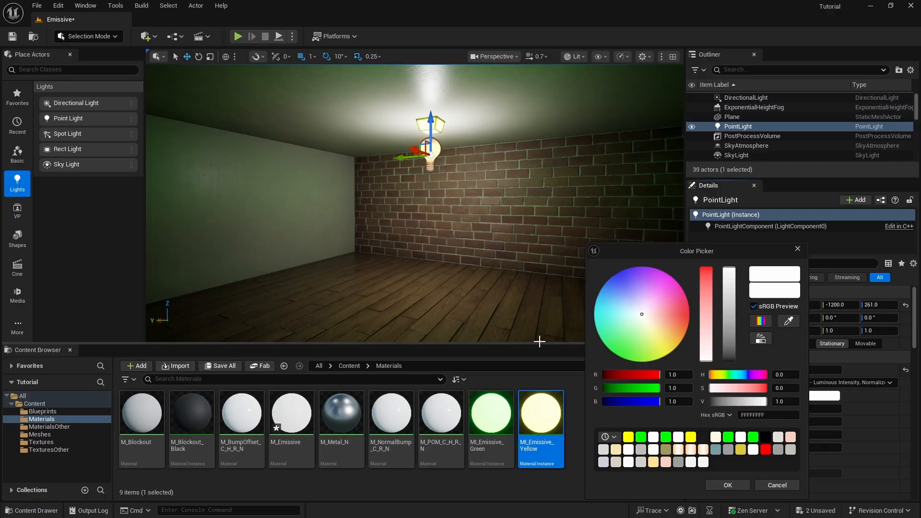
left_click(660, 342)
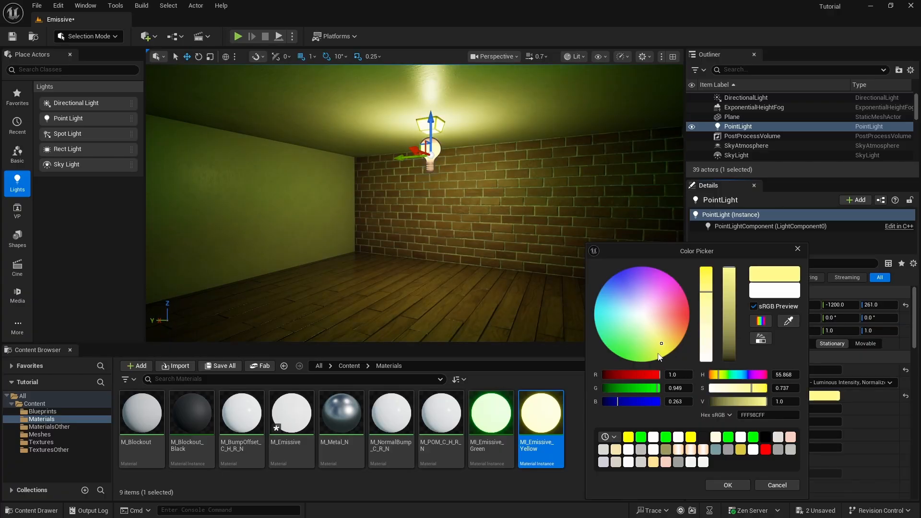
mouse_move(659, 356)
left_mouse_down()
mouse_move(670, 353)
mouse_move(659, 341)
left_mouse_up()
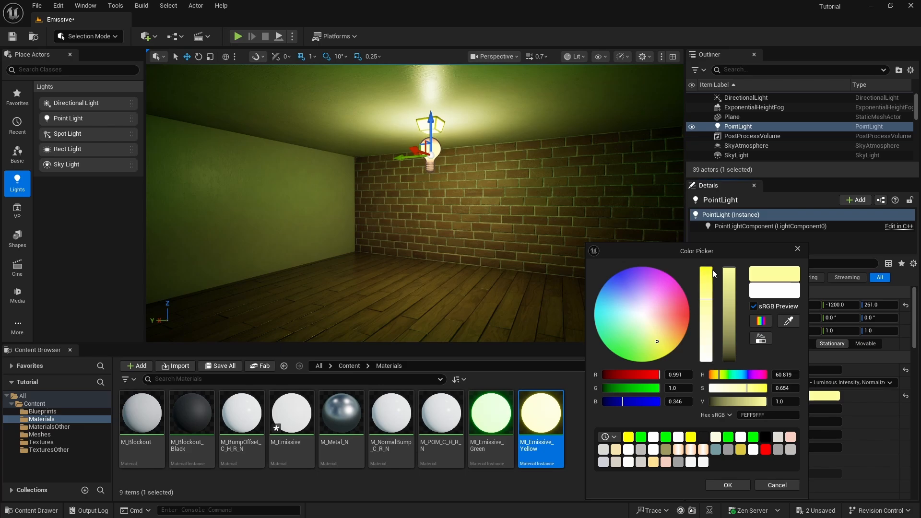
left_click_drag(706, 299, 706, 302)
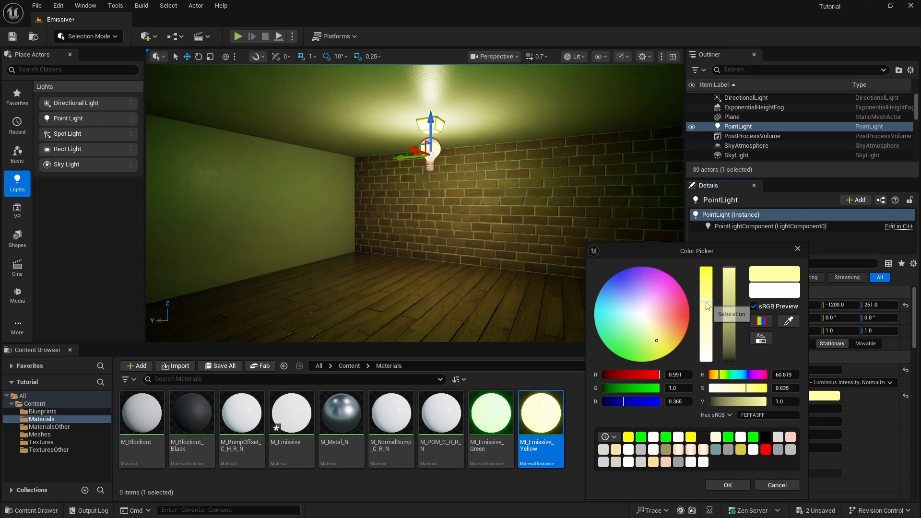
left_click(735, 485)
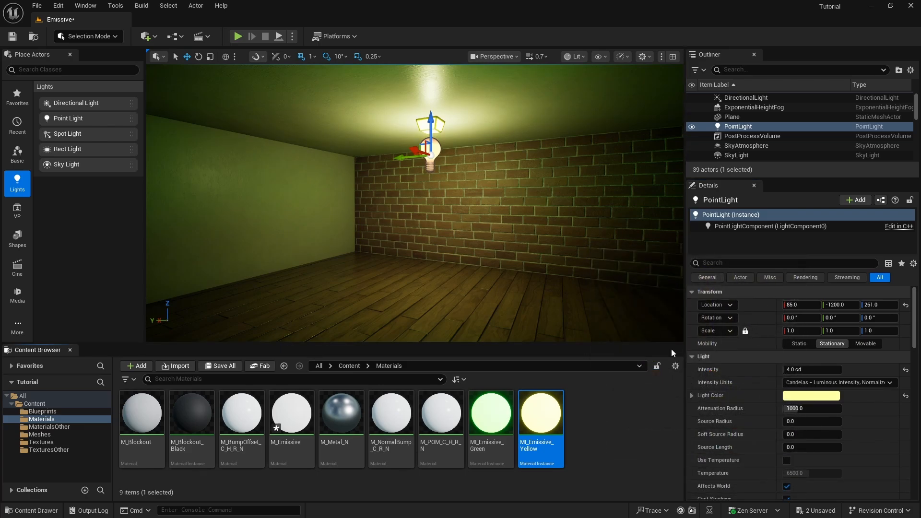
left_click(37, 7)
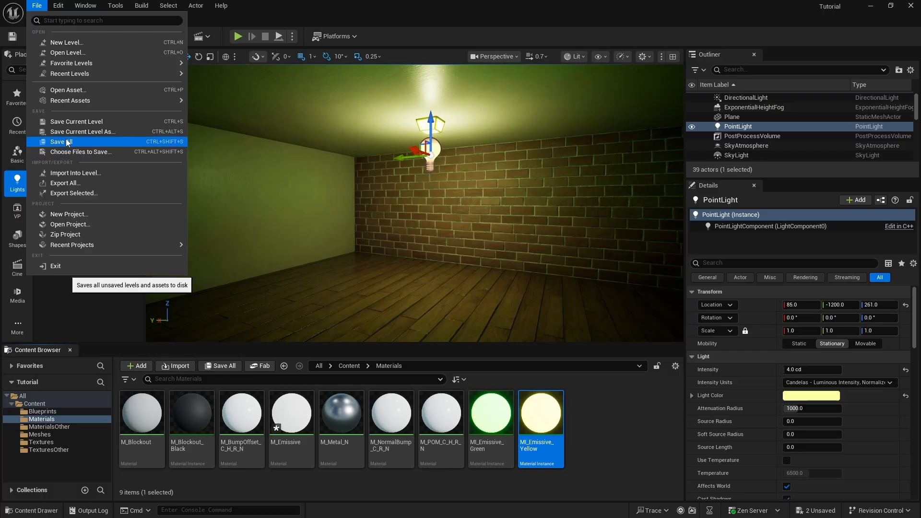
left_click(76, 140)
Step: Move the green emissive sphere away from the ceiling fixture to about X 988 and review the yellow-lit room
right_click_drag(366, 158, 432, 158)
key("s")
right_click_drag(414, 192, 494, 216)
right_click_drag(453, 194, 383, 178)
left_click(466, 202)
key("w")
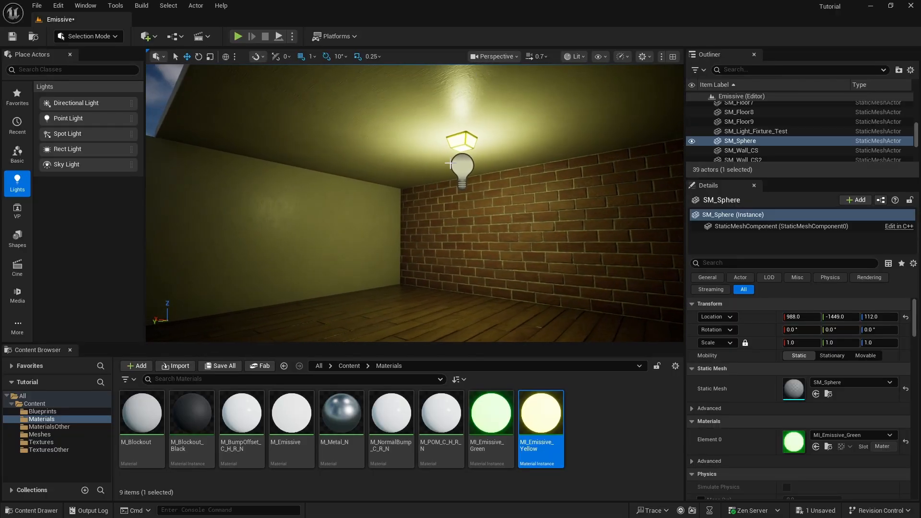
right_click_drag(477, 168, 487, 157)
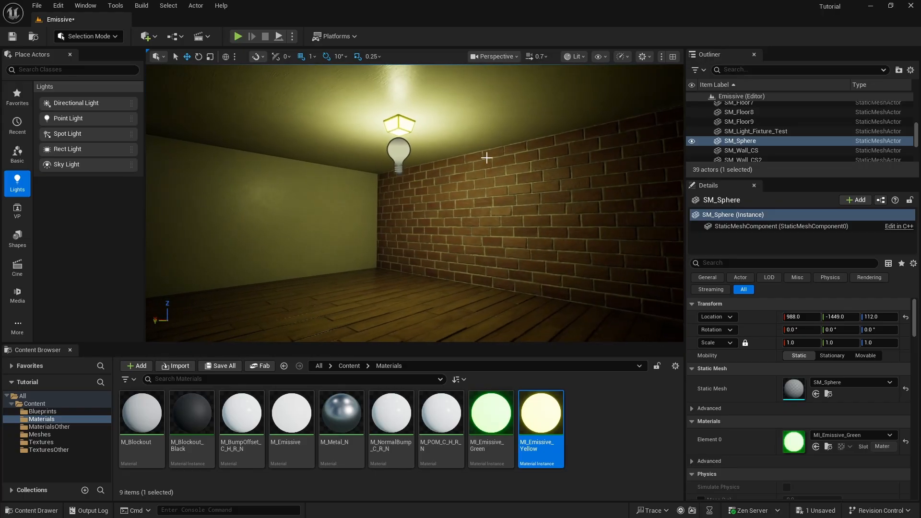
key("g")
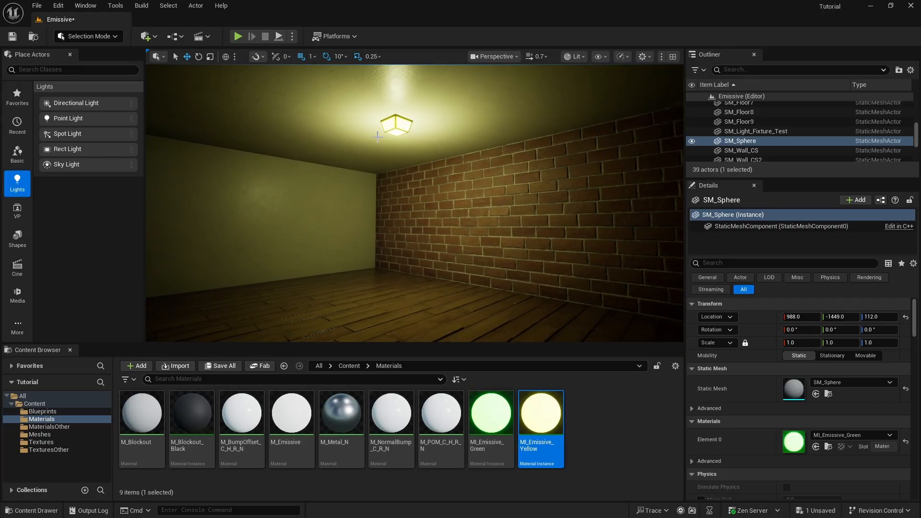
right_click_drag(417, 186, 496, 93)
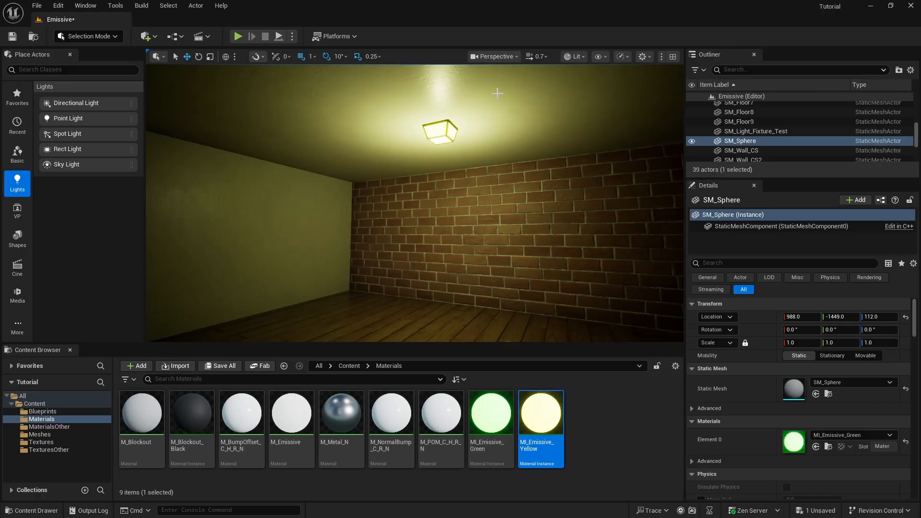
key("g")
Step: Delete the point light and the ceiling light fixture from the level
left_click(440, 166)
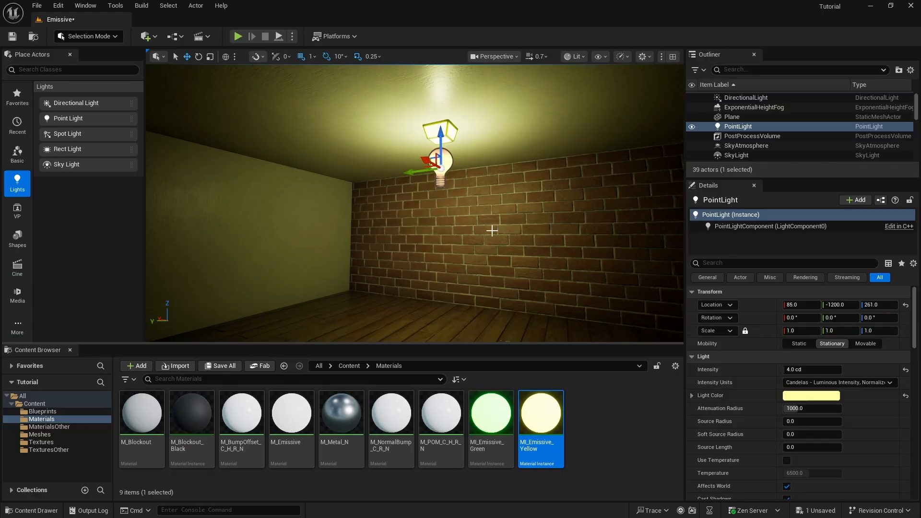
right_click_drag(414, 183, 457, 208)
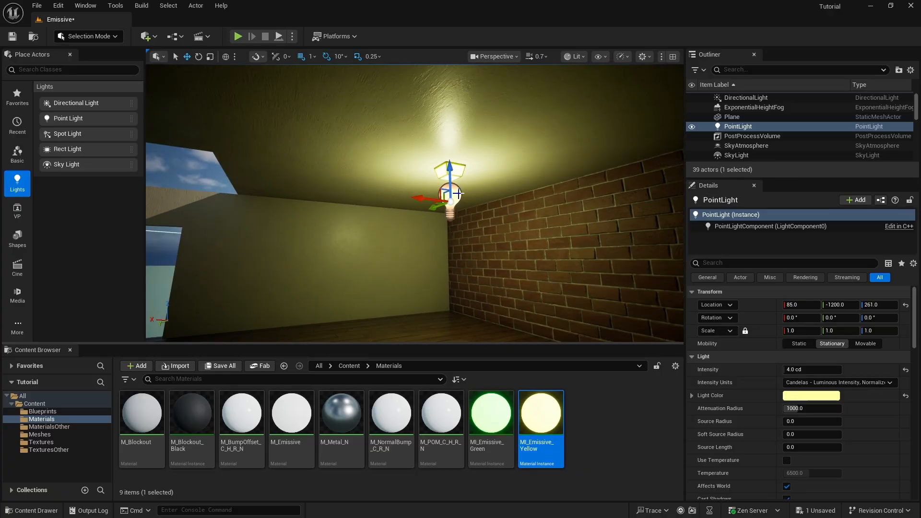
key("Delete")
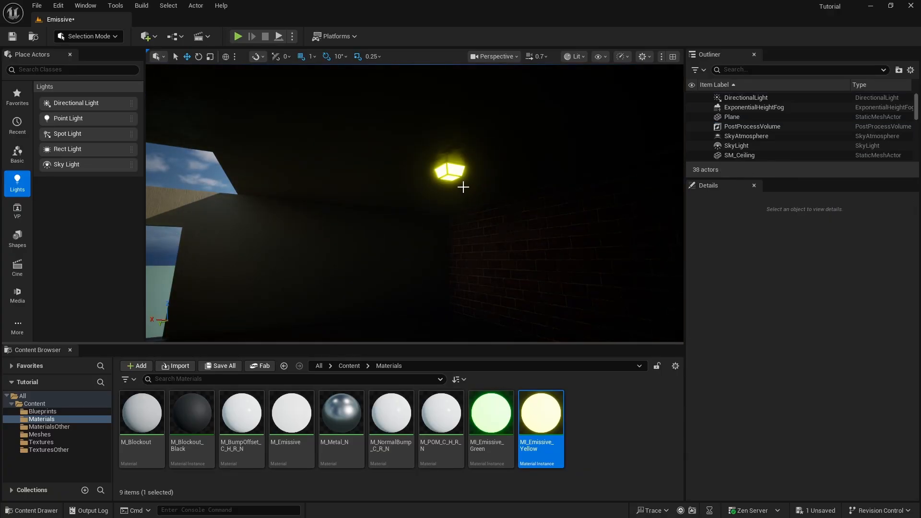
left_click(448, 172)
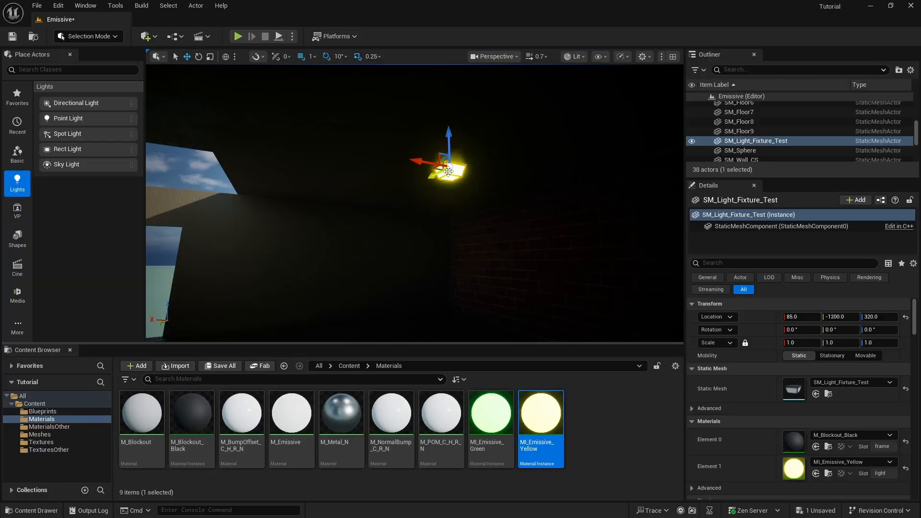
key("Delete")
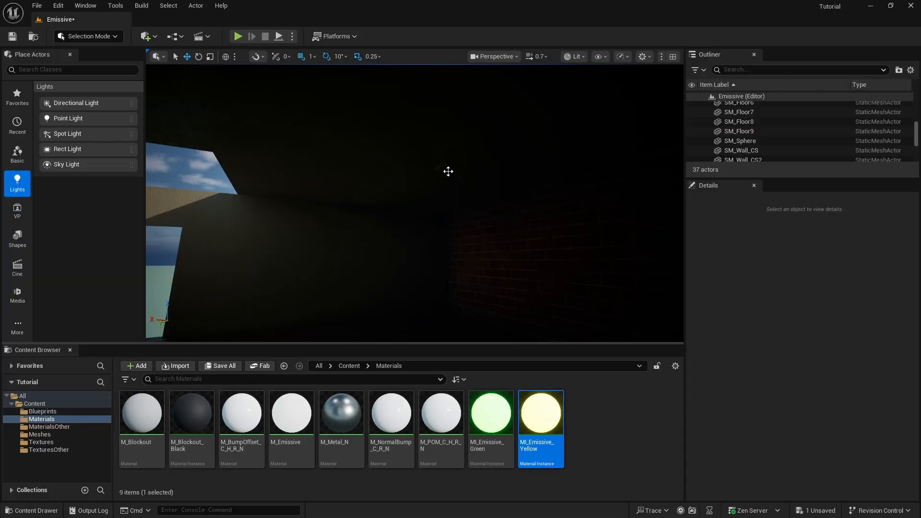
left_click(37, 7)
Step: Move the green emissive sphere back into the dark room along the X axis to about X 74
mouse_move(413, 222)
right_mouse_down()
mouse_move(307, 222)
mouse_move(413, 216)
mouse_move(460, 249)
mouse_move(413, 239)
right_mouse_up()
right_click_drag(441, 188, 466, 188)
left_click(504, 200)
left_click_drag(504, 196, 349, 196)
right_click_drag(350, 196, 375, 168)
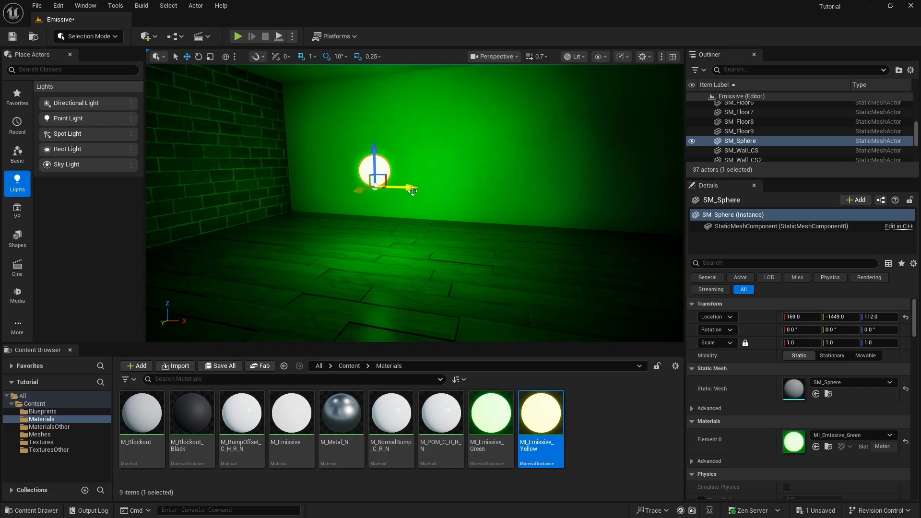
left_click_drag(408, 180, 341, 187)
mouse_move(340, 188)
right_mouse_down()
mouse_move(312, 189)
mouse_move(331, 189)
right_mouse_up()
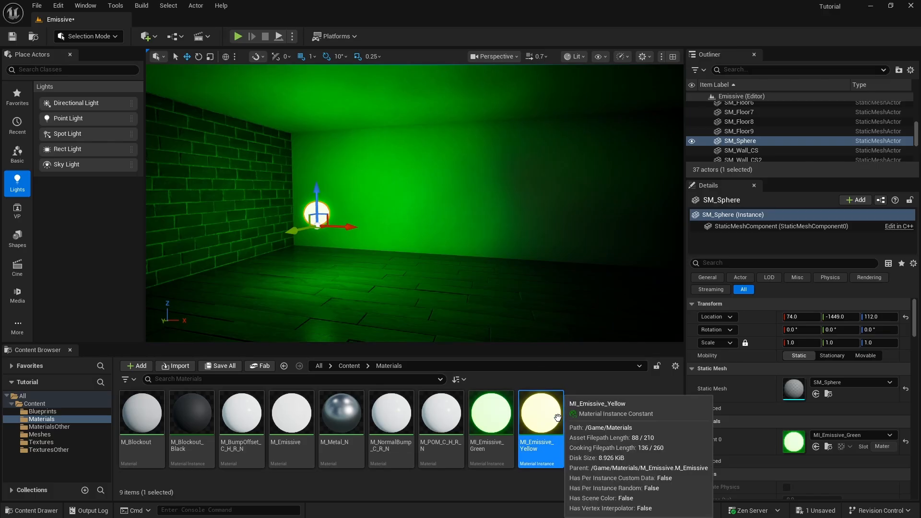
Step: Apply MI_Emissive_Yellow to the middle segment of the wall behind the green sphere
left_click_drag(552, 407, 508, 177)
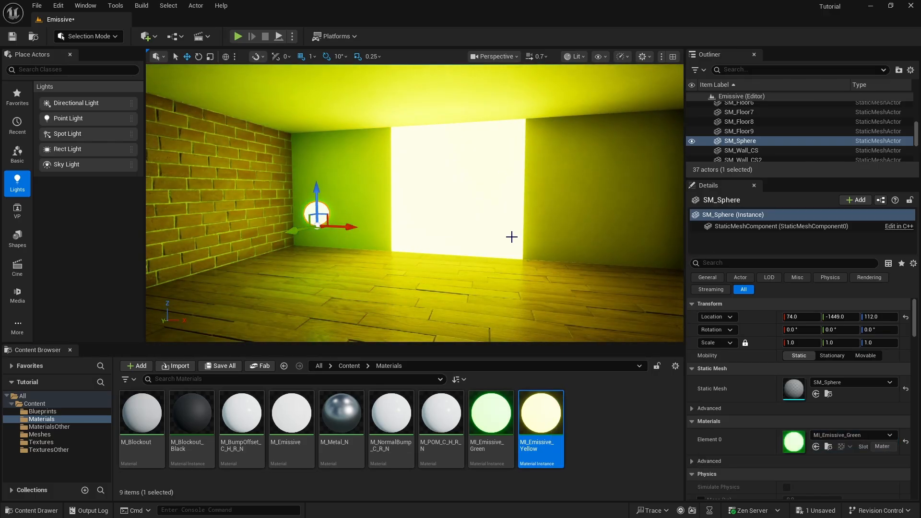
mouse_move(511, 237)
right_mouse_down()
mouse_move(481, 246)
mouse_move(499, 248)
right_mouse_up()
key("Escape")
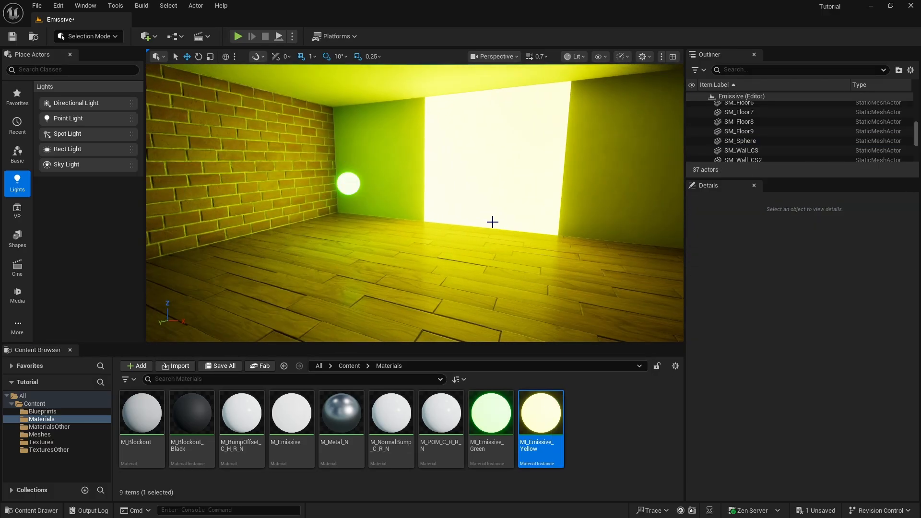
Step: Shift the green sphere along the Y axis to about Y -1364 and deselect it
left_click(349, 184)
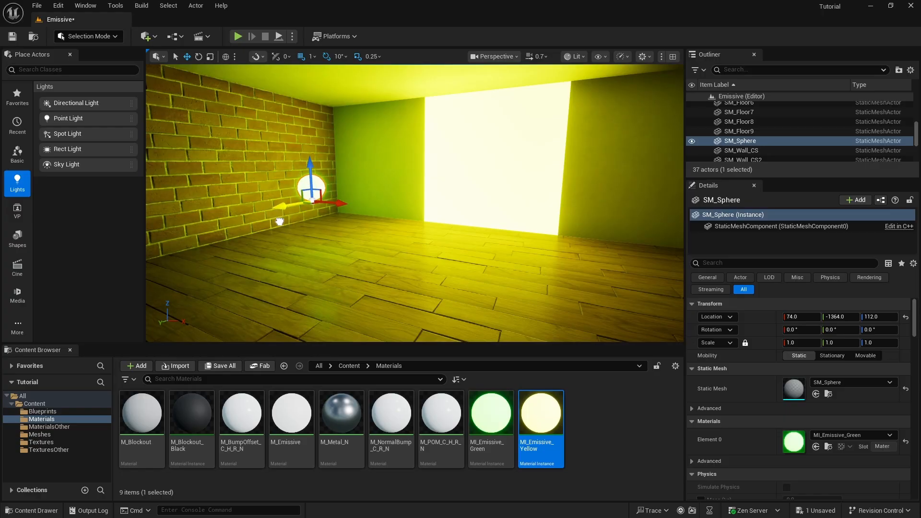
right_click_drag(280, 221, 368, 189)
key("Escape")
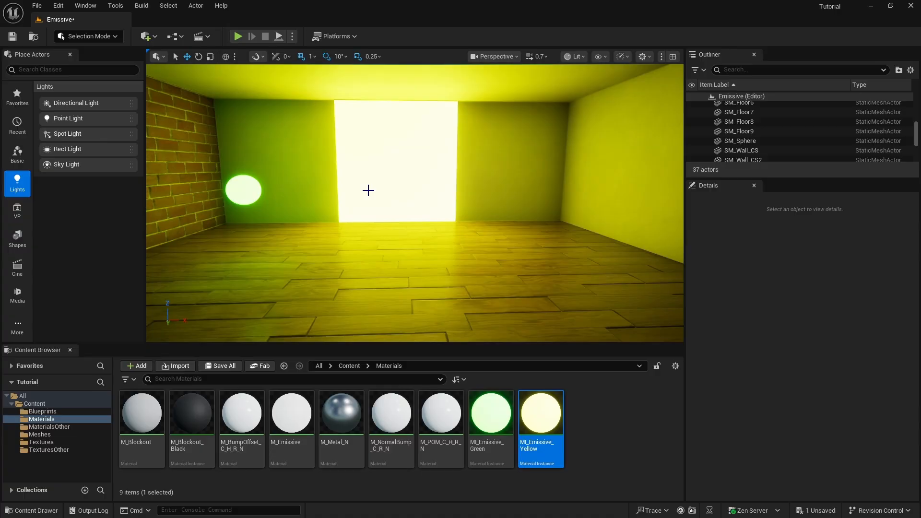
Step: Duplicate the MI_Emissive_Yellow material instance and name the copy MI_Blue
right_click(532, 405)
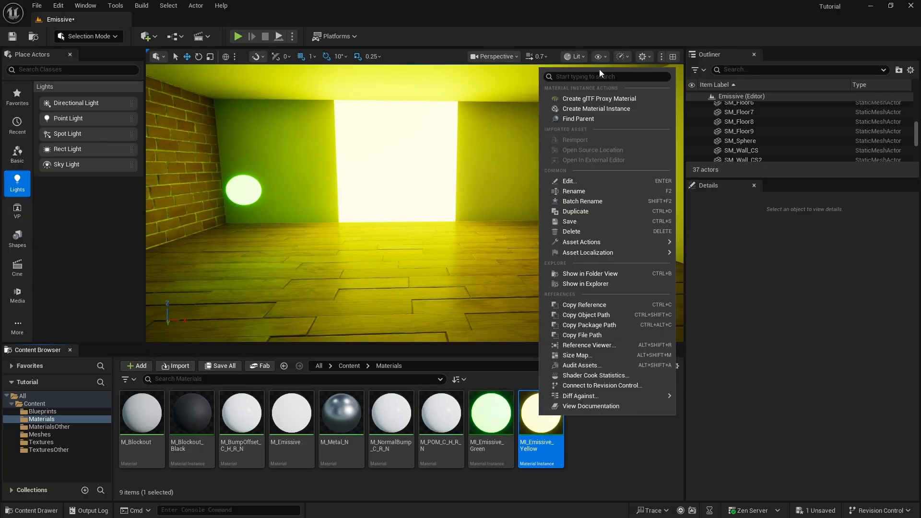
left_click(586, 212)
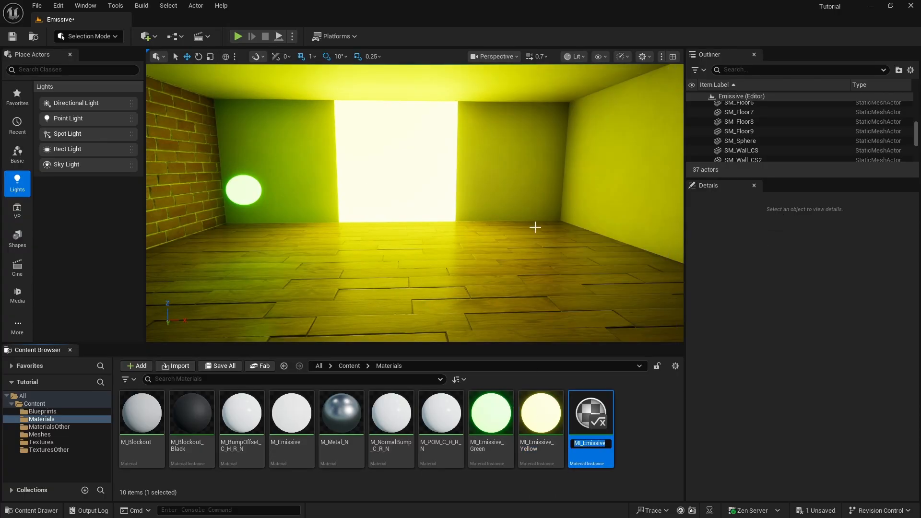
type("MI_Blue")
key("Return")
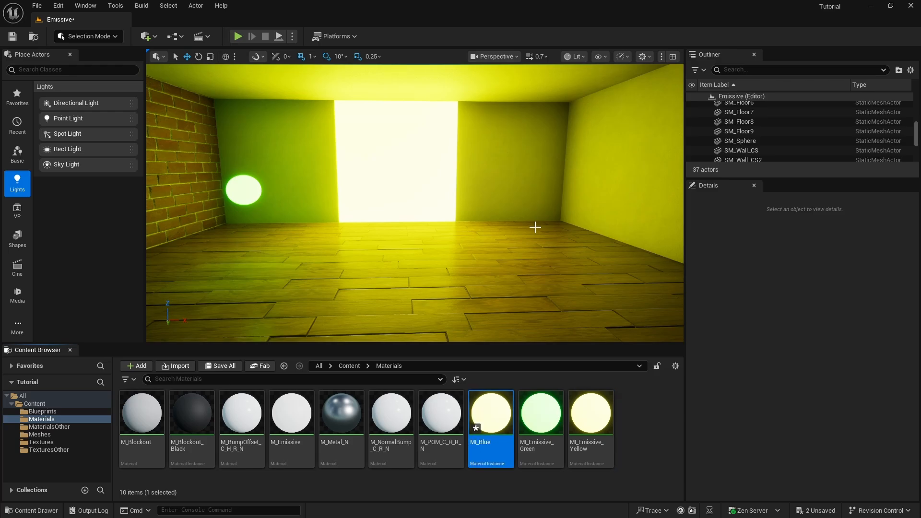
Step: Duplicate the MI_Blue material instance and name the copy MI_Red
right_click(492, 419)
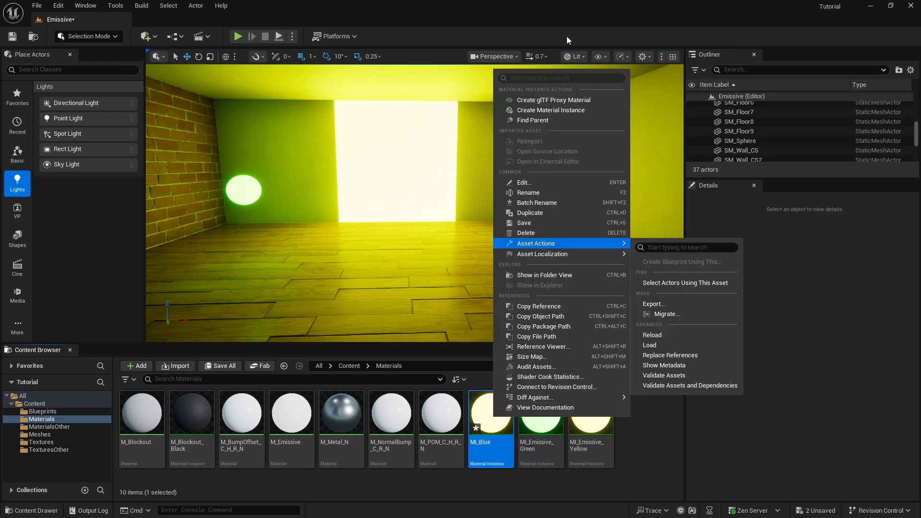
left_click(537, 214)
type("MI")
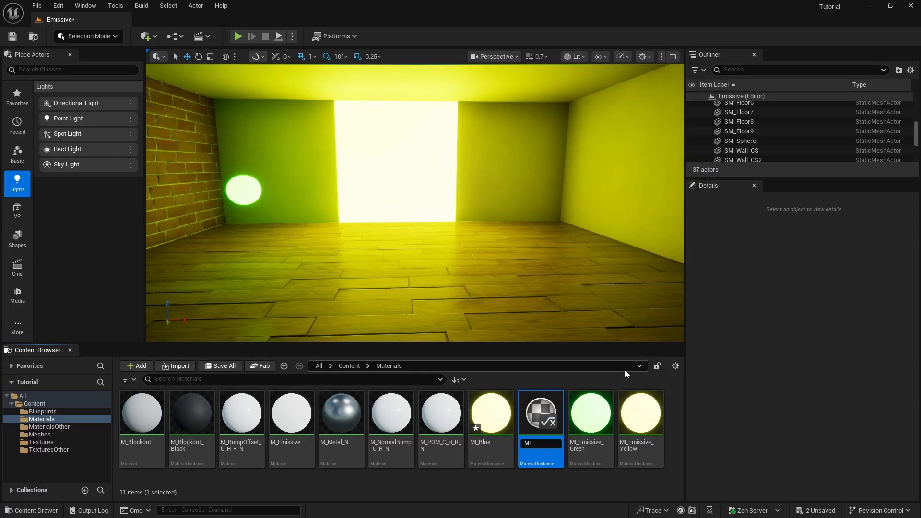
type("_Red")
key("Return")
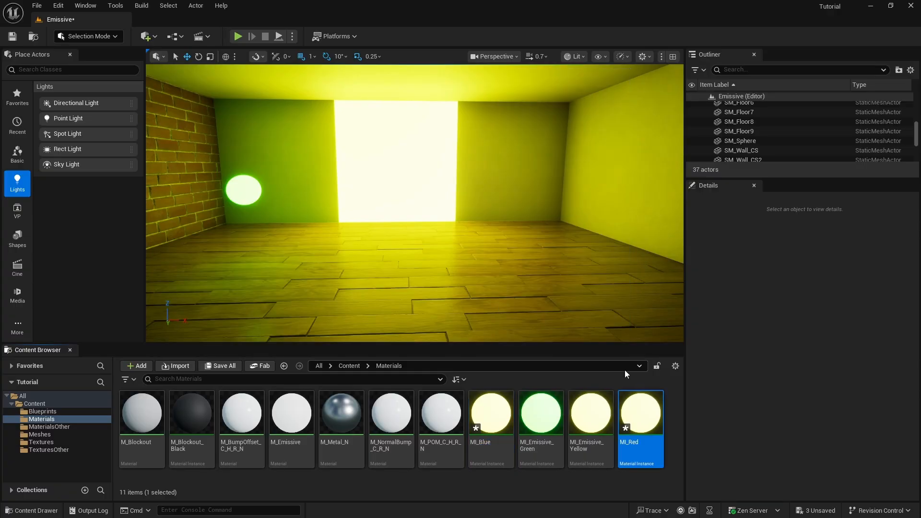
Step: Set MI_Blue's Emissive Color to pure blue with R 0, G 0, B 1 and close its editor
double_click(490, 411)
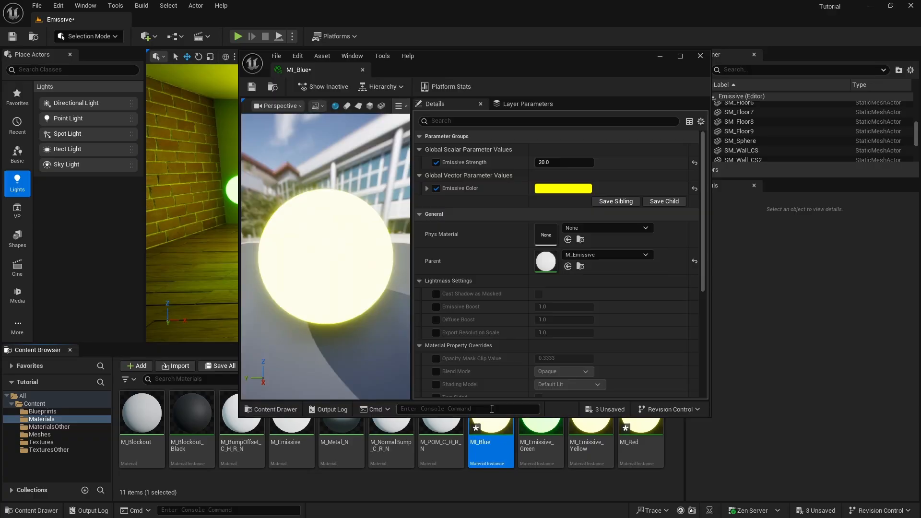
left_click(563, 189)
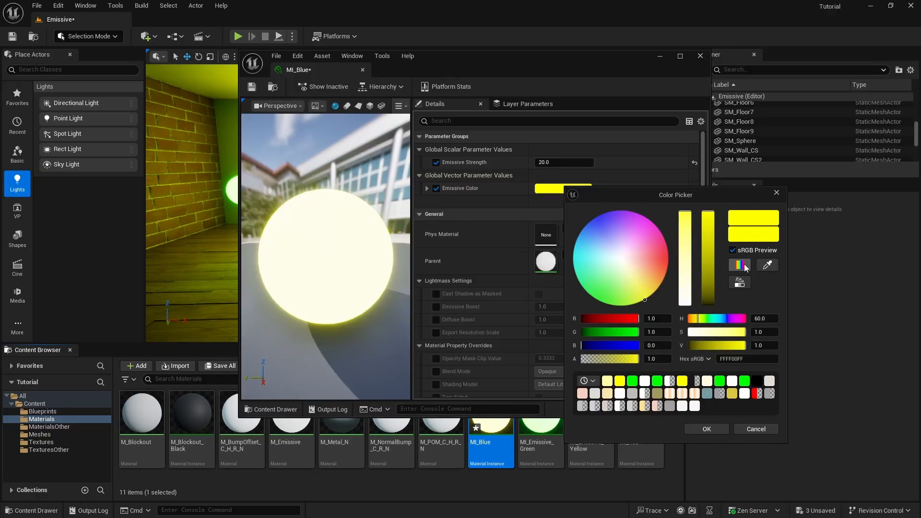
left_click(654, 345)
type("1")
key("Return")
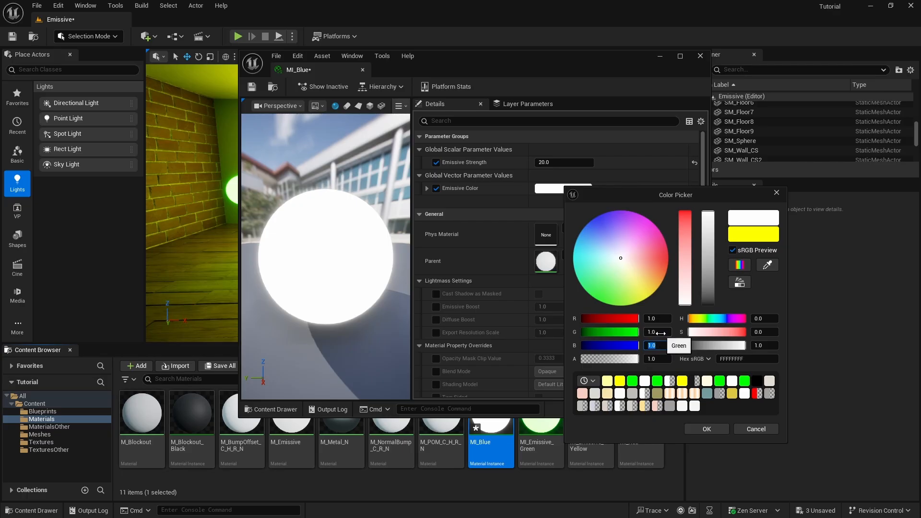
left_click(659, 332)
type("0")
key("Return")
left_click(656, 318)
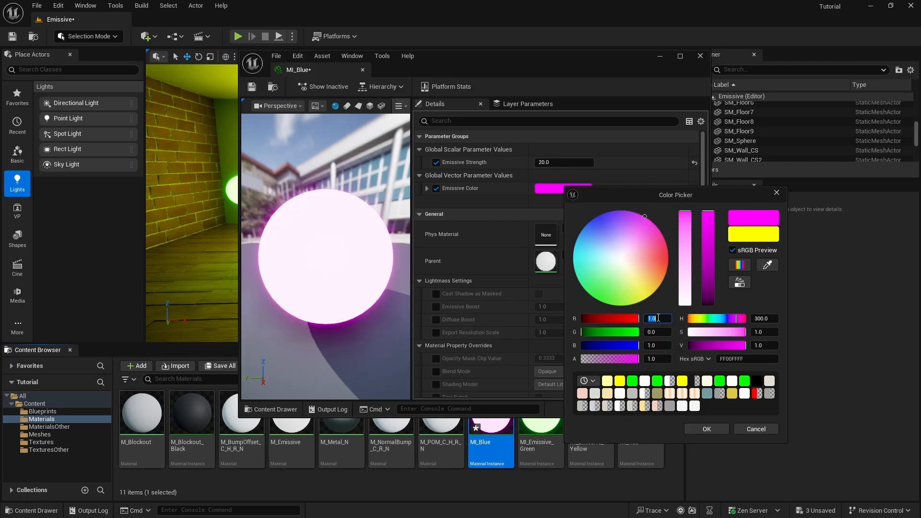
type("0")
key("Return")
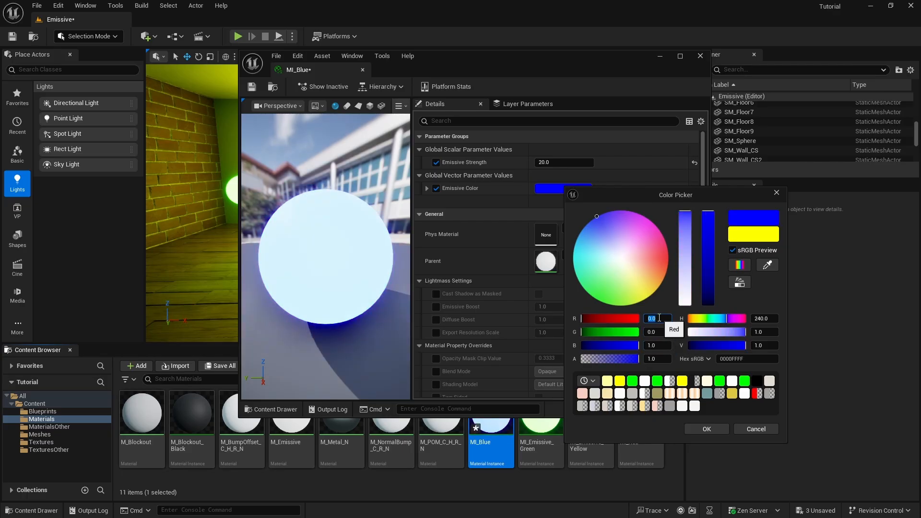
left_click(707, 429)
left_click(700, 56)
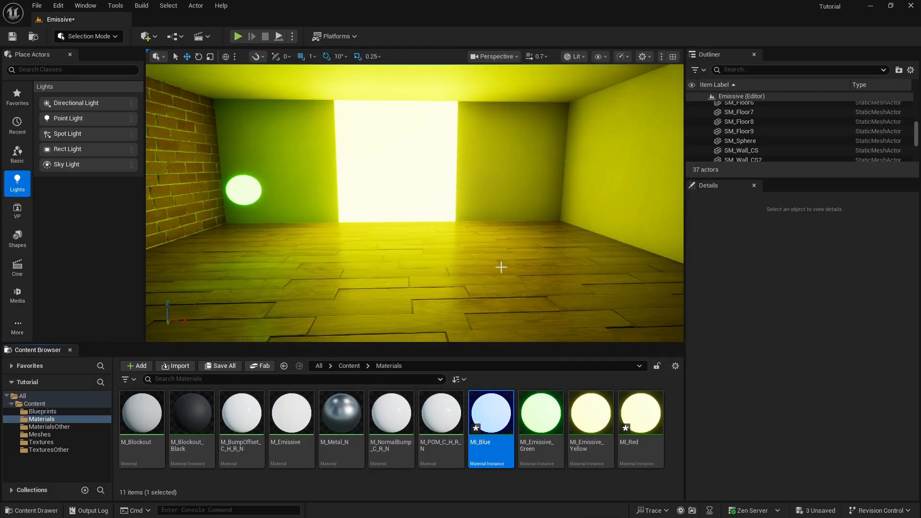
Step: Duplicate the green sphere along the X axis to about X 469, apply MI_Blue to the copy and deselect it
right_click_drag(500, 267, 471, 255)
left_click(275, 221)
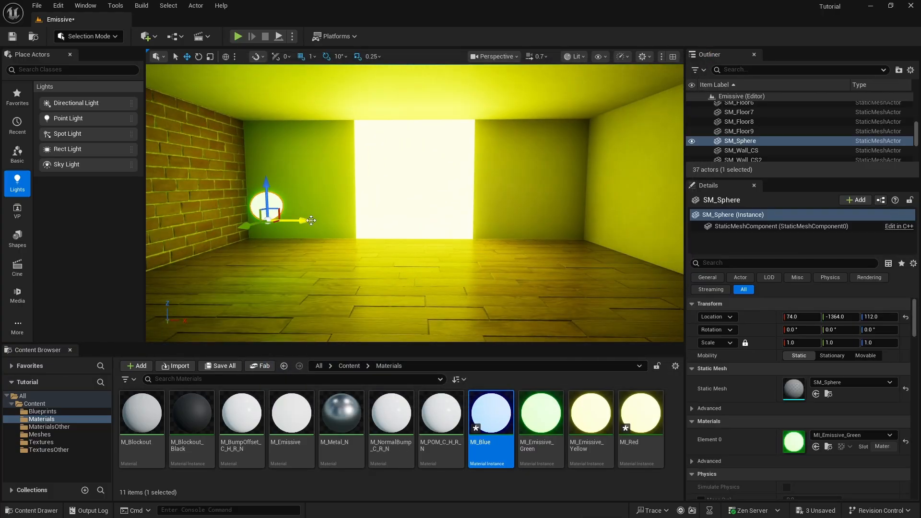
left_click_drag(312, 220, 573, 258, "alt")
left_click_drag(490, 413, 559, 207)
right_click_drag(558, 207, 519, 218)
key("Escape")
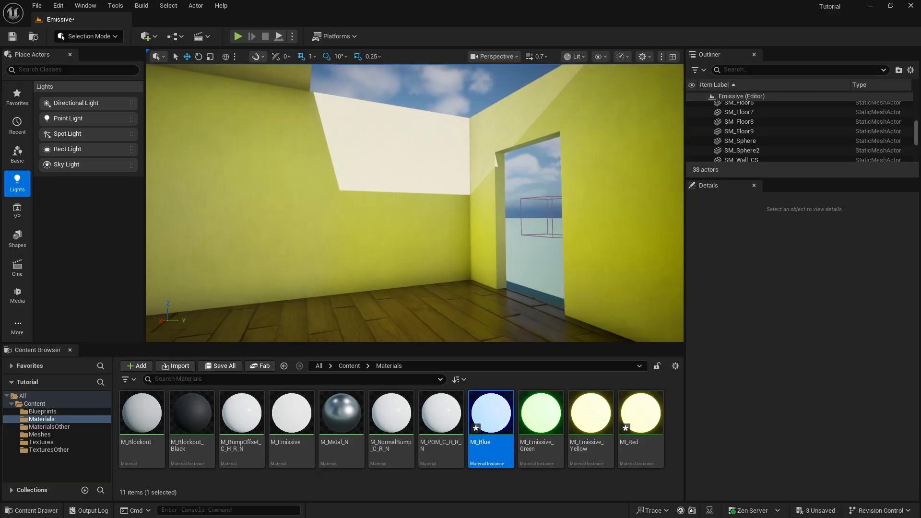
Step: Duplicate the blue sphere along the Y axis to about Y -1119 and apply MI_Red to the copy
right_click_drag(527, 216, 571, 339)
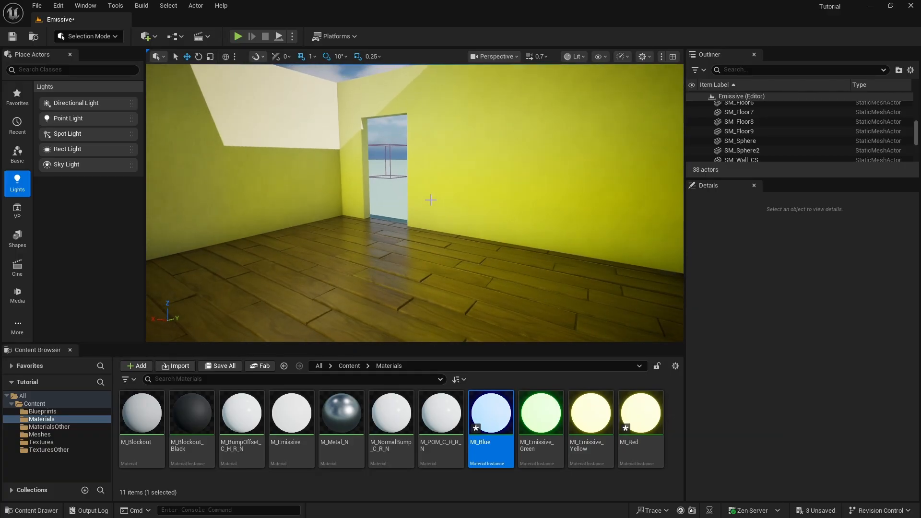
right_click_drag(430, 200, 374, 226)
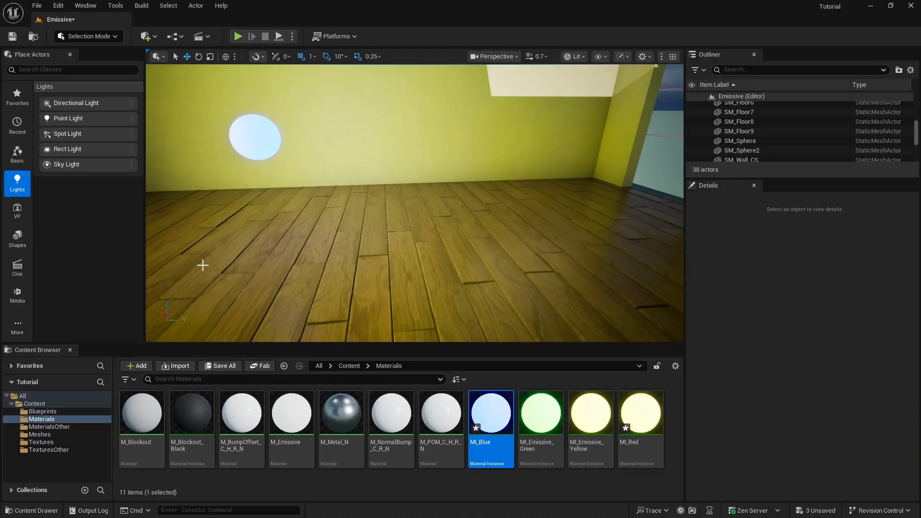
left_click(256, 134)
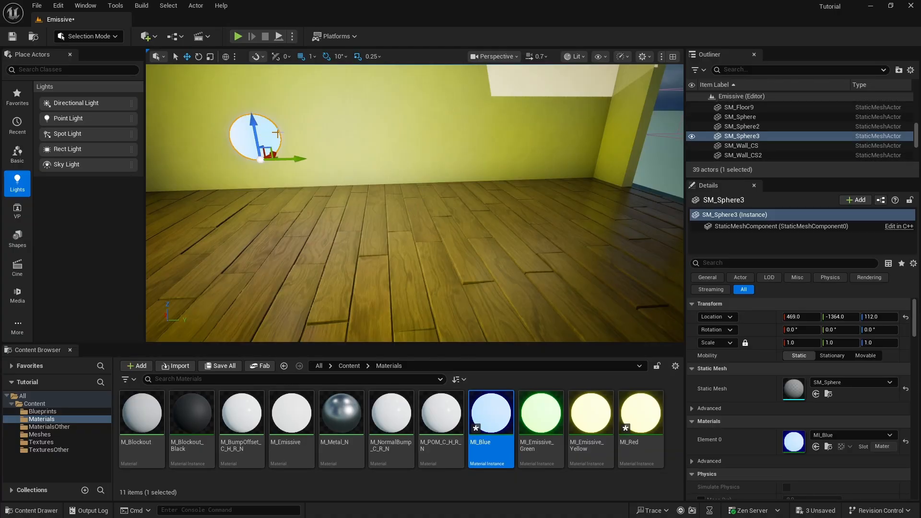
left_click_drag(291, 159, 532, 189)
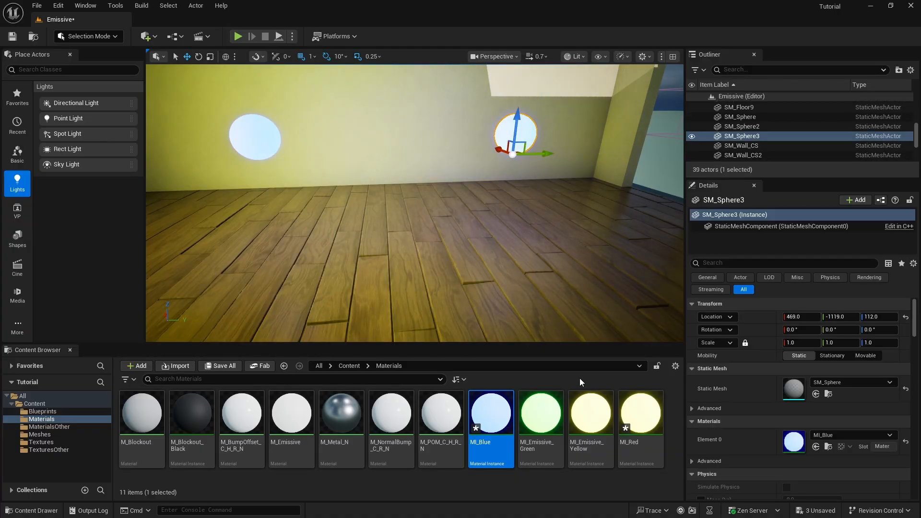
left_click_drag(640, 412, 523, 133)
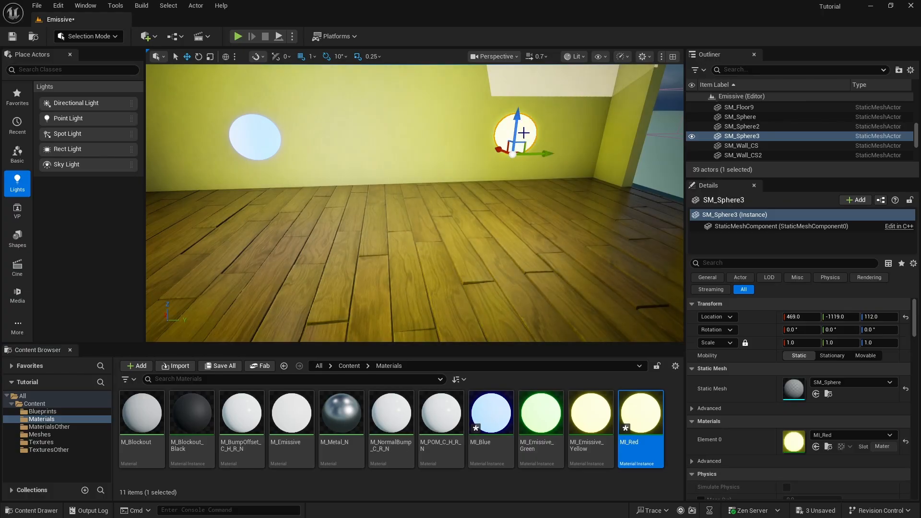
Step: Set MI_Red's Emissive Color to pure red with R 1, G 0, B 0, then save the instance and close its editor
double_click(641, 417)
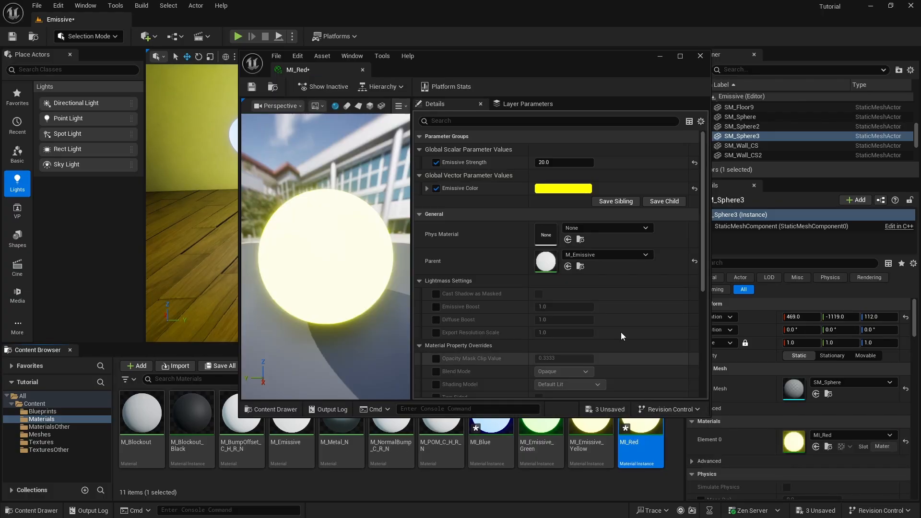
left_click(536, 190)
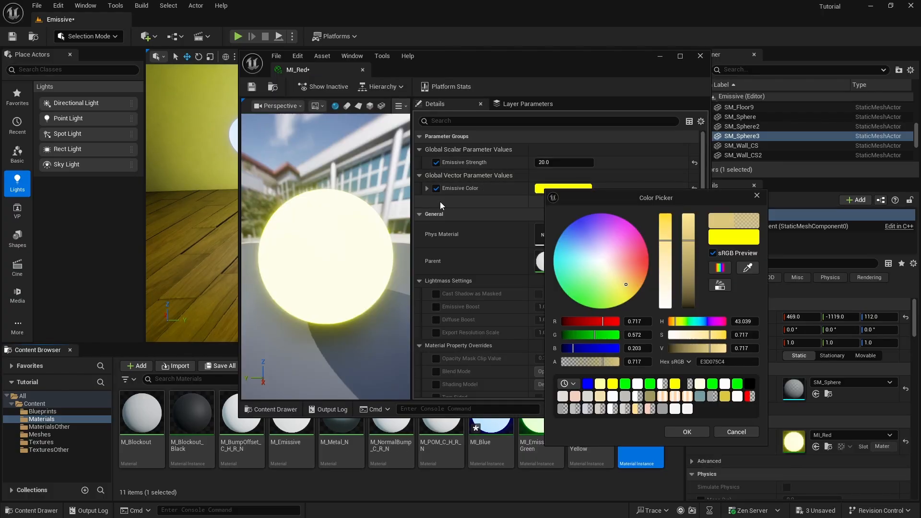
left_click(637, 349)
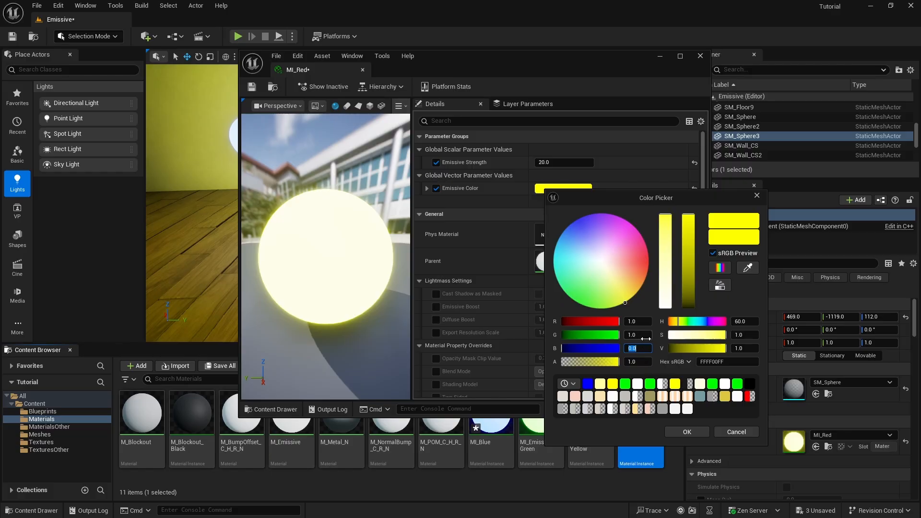
left_click(638, 335)
type("0")
key("Return")
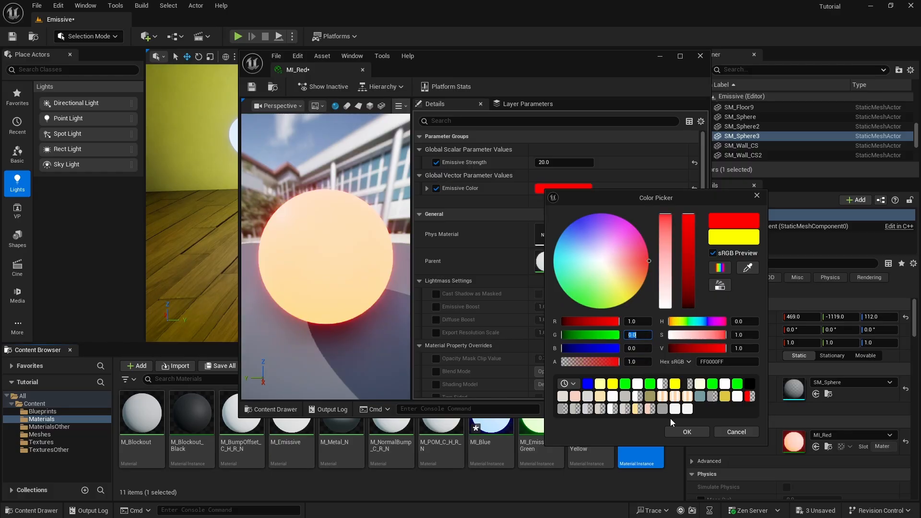
left_click(687, 432)
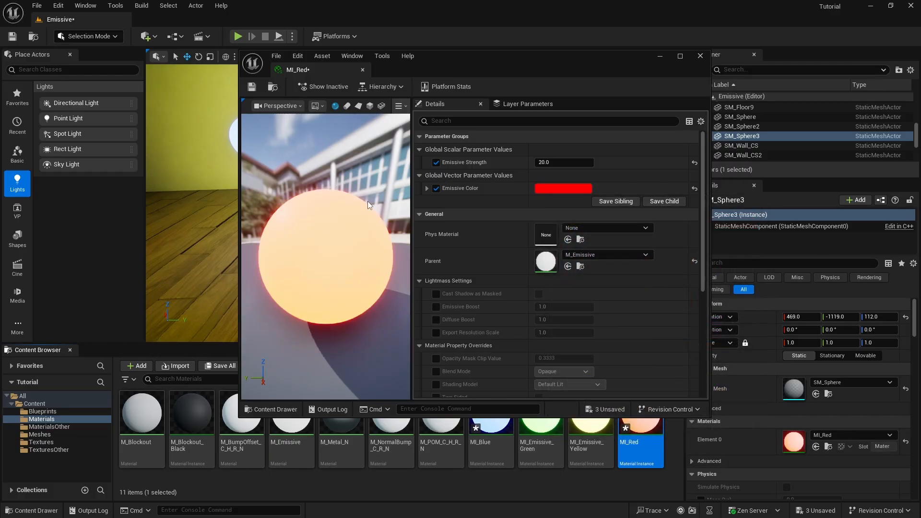
left_click(251, 87)
left_click(700, 56)
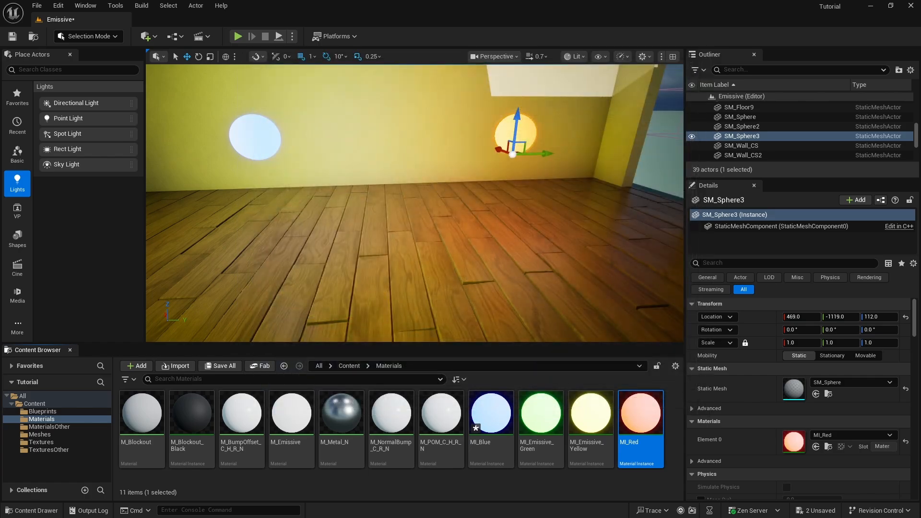
Step: Move the red sphere to about X 281, Y -1019, near the brick wall, and deselect it
left_click_drag(520, 214, 640, 226)
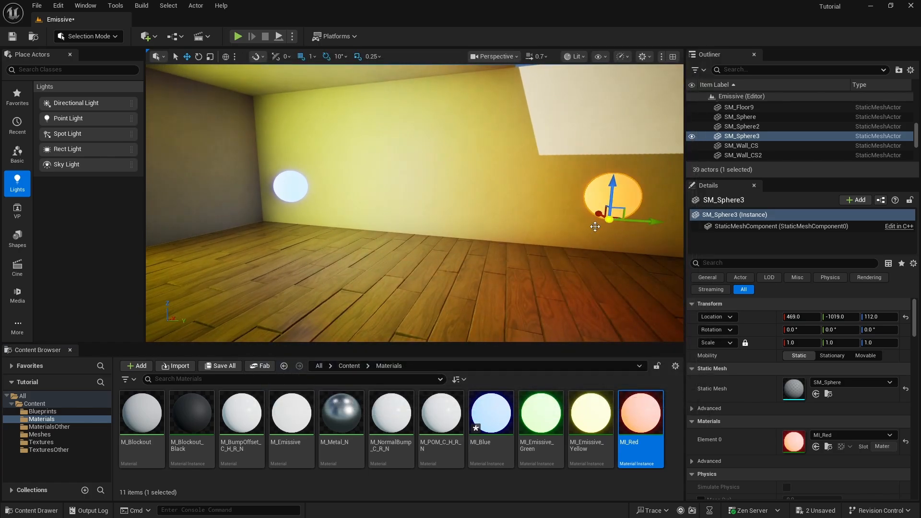
right_click_drag(563, 236, 455, 237)
key("s")
key("Escape")
left_click(385, 192)
left_click_drag(360, 199, 479, 220)
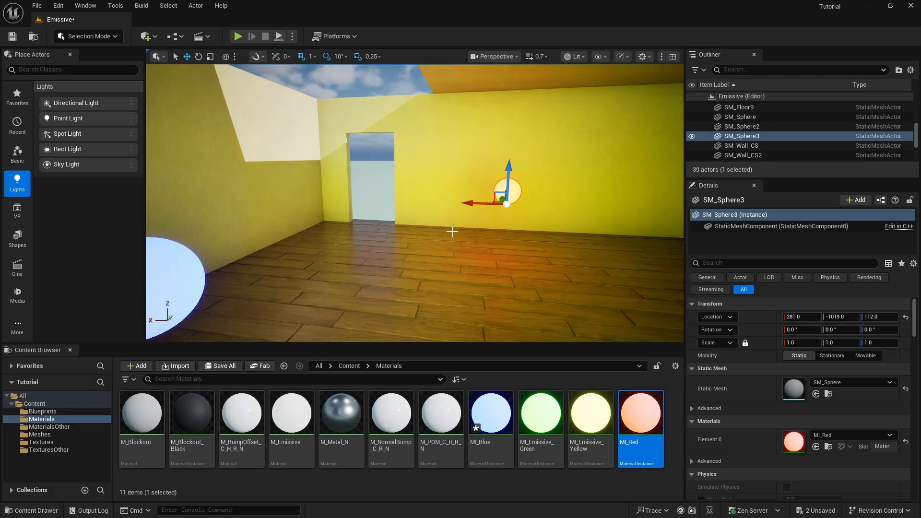
key("w")
right_click_drag(452, 231, 482, 215)
key("s")
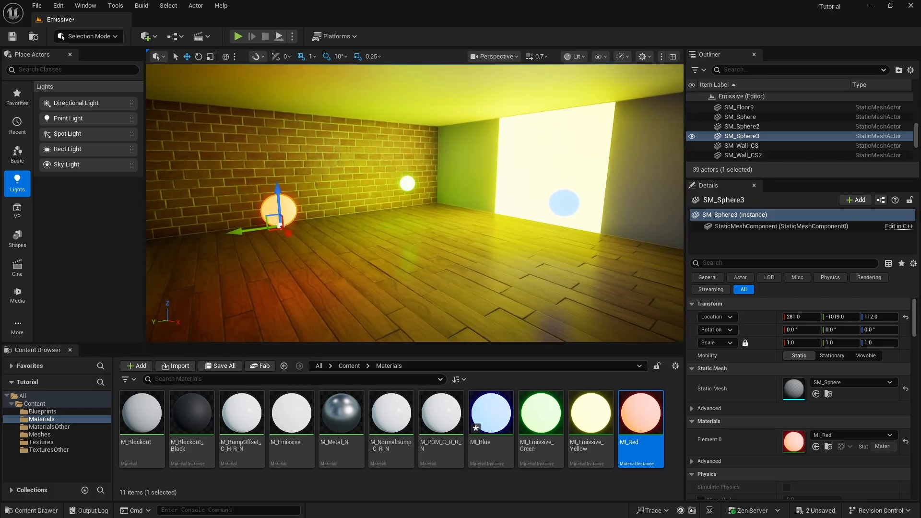
key("Escape")
right_click_drag(442, 240, 440, 239)
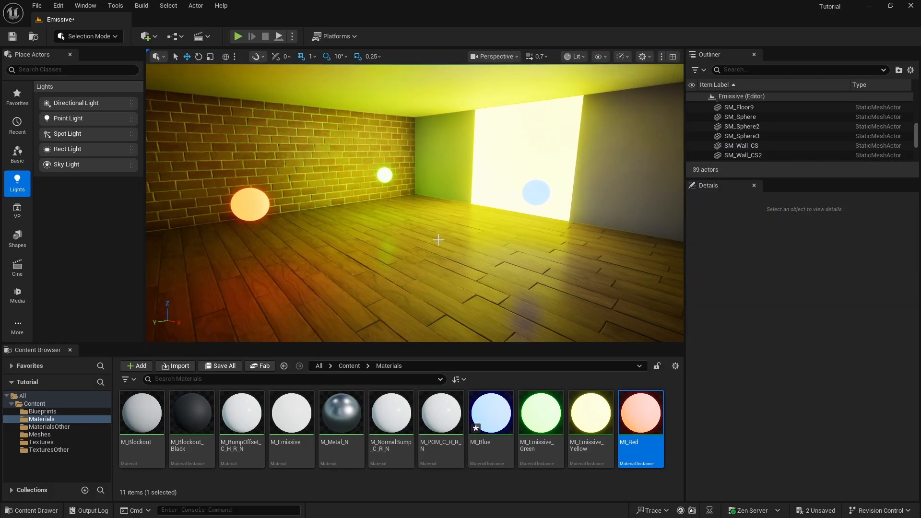
Step: Delete the yellow emissive wall segment to compare the lighting from the spheres alone, and undo the deletion
left_click(507, 146)
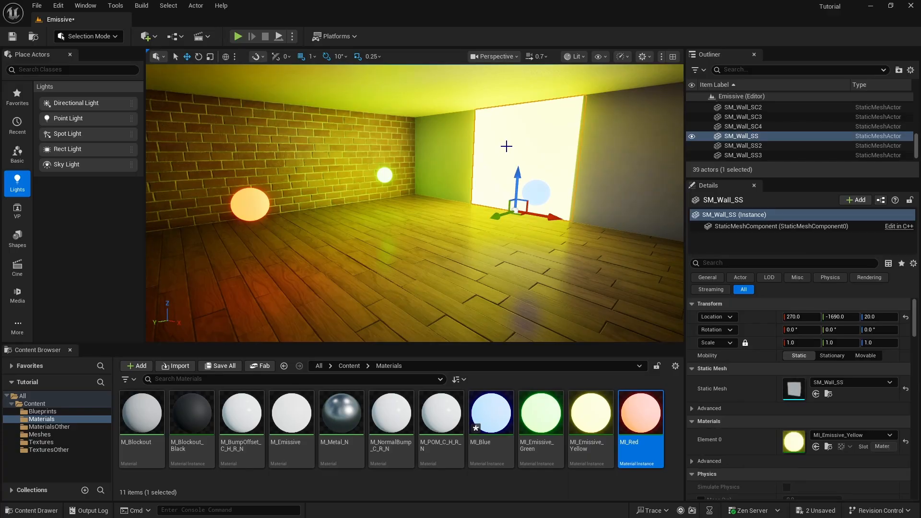
key("Delete")
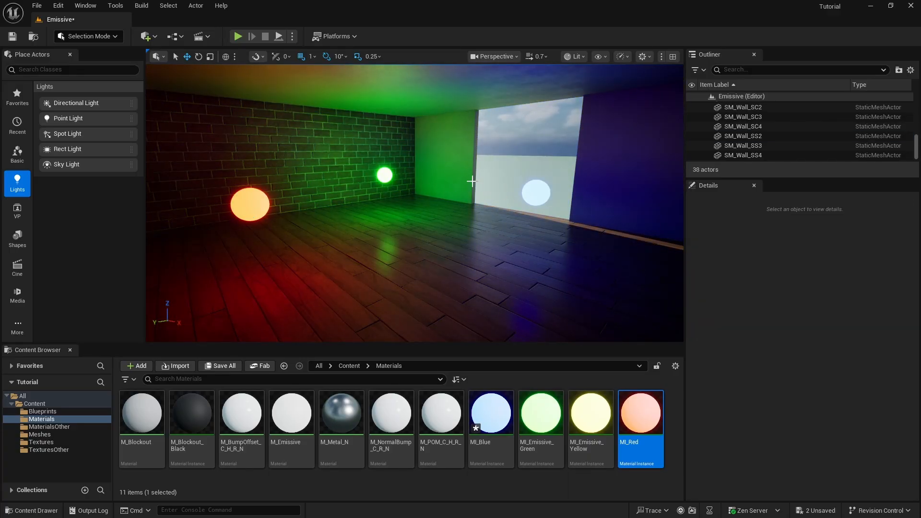
key("ctrl+z")
key("Escape")
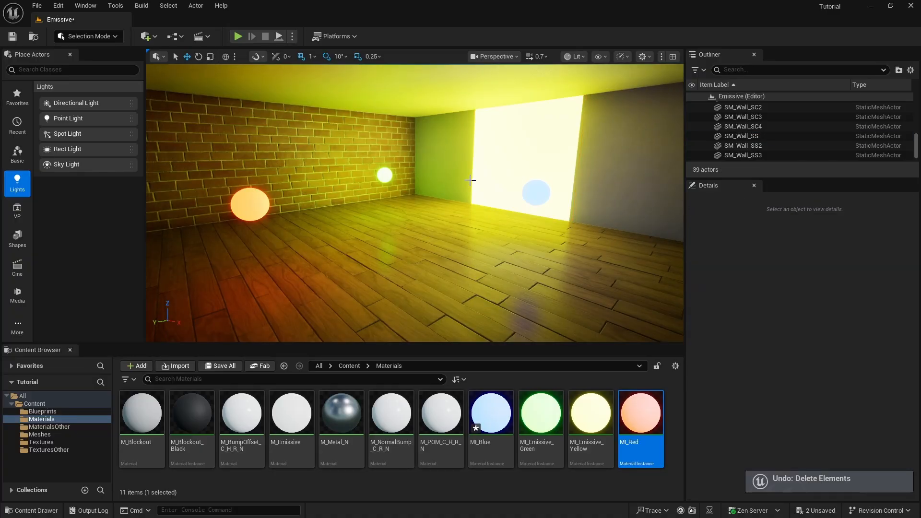
Step: Examine how the yellow wall segment and the coloured emissive spheres light the walls and floor from several angles
right_click_drag(451, 169, 240, 163)
mouse_move(551, 170)
right_mouse_down()
mouse_move(307, 171)
mouse_move(549, 161)
right_mouse_up()
key("w")
key("s")
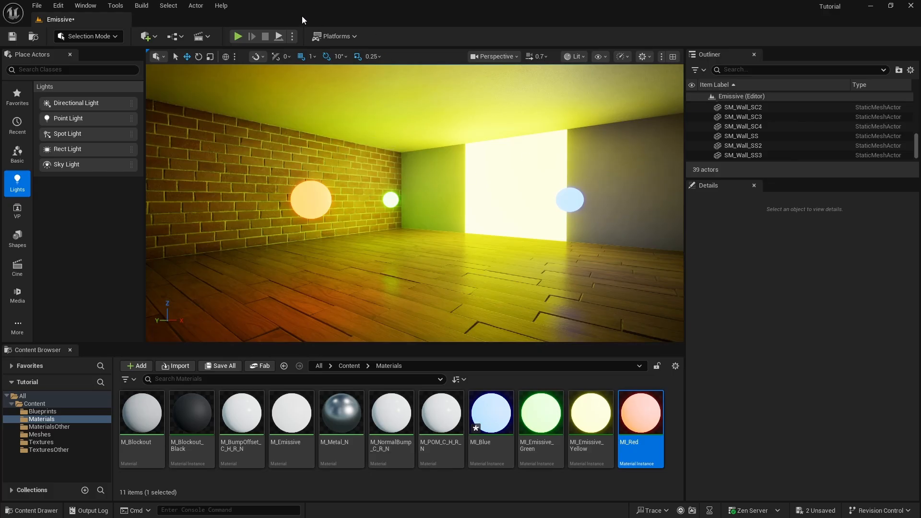
right_click_drag(465, 163, 400, 191)
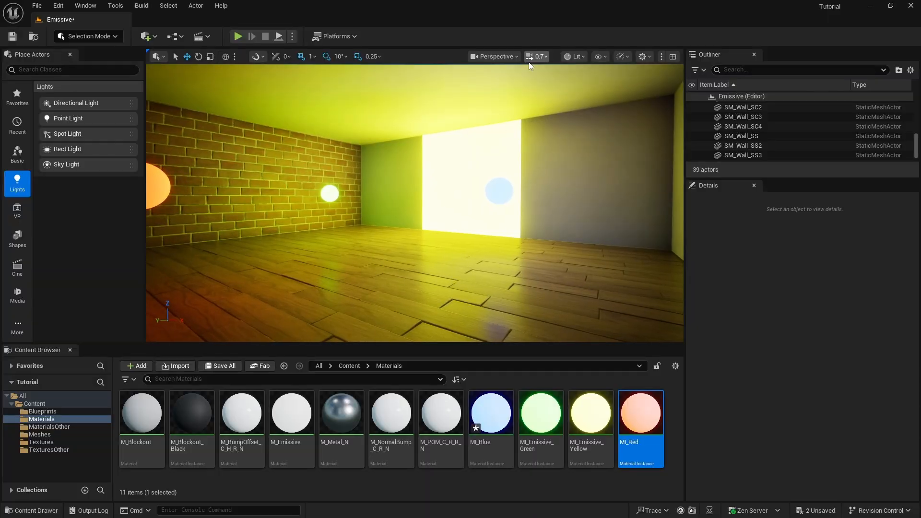
left_click(605, 59)
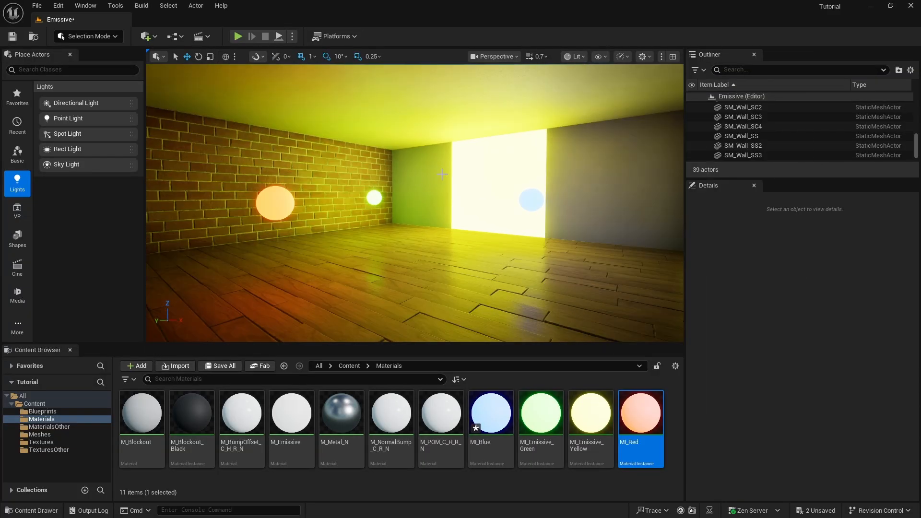
mouse_move(500, 185)
right_mouse_down()
mouse_move(511, 163)
mouse_move(483, 186)
right_mouse_up()
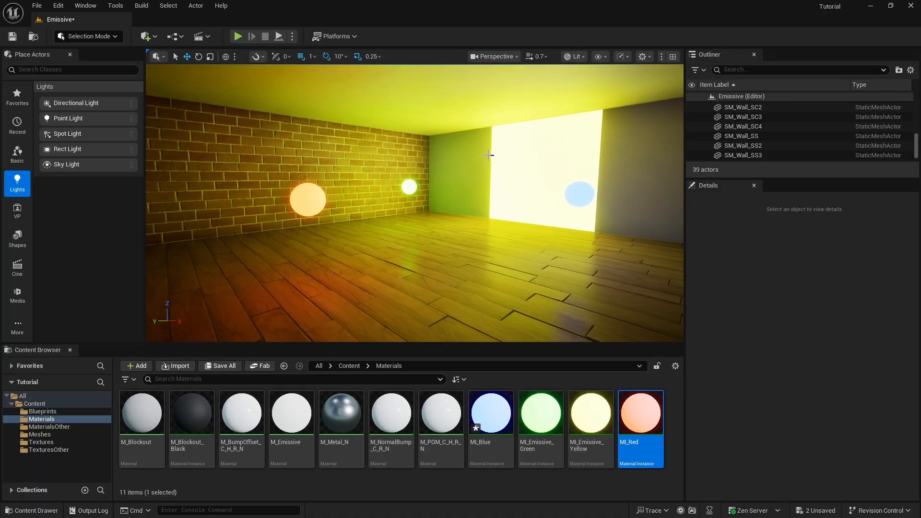